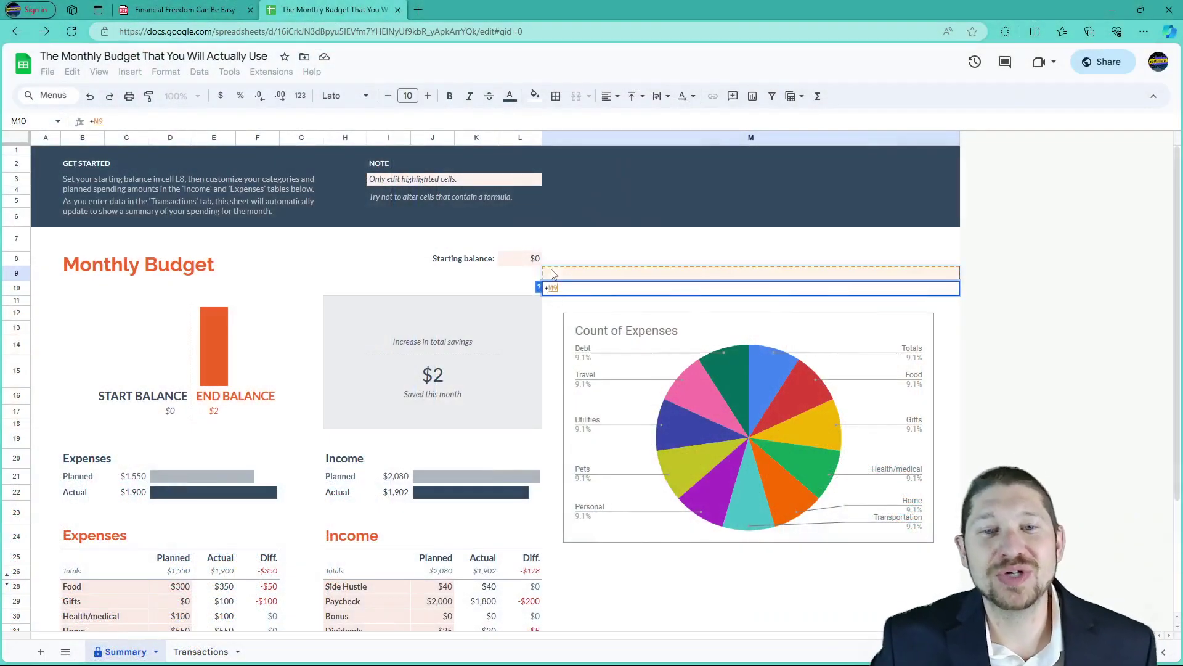
Build and commit a trial formula in M10 referencing cells M8, L7 and M21
{"action": "left_click", "coordinate": [554, 272]}
{"action": "left_click", "coordinate": [553, 242]}
{"action": "left_click", "coordinate": [562, 262]}
{"action": "left_click", "coordinate": [526, 238]}
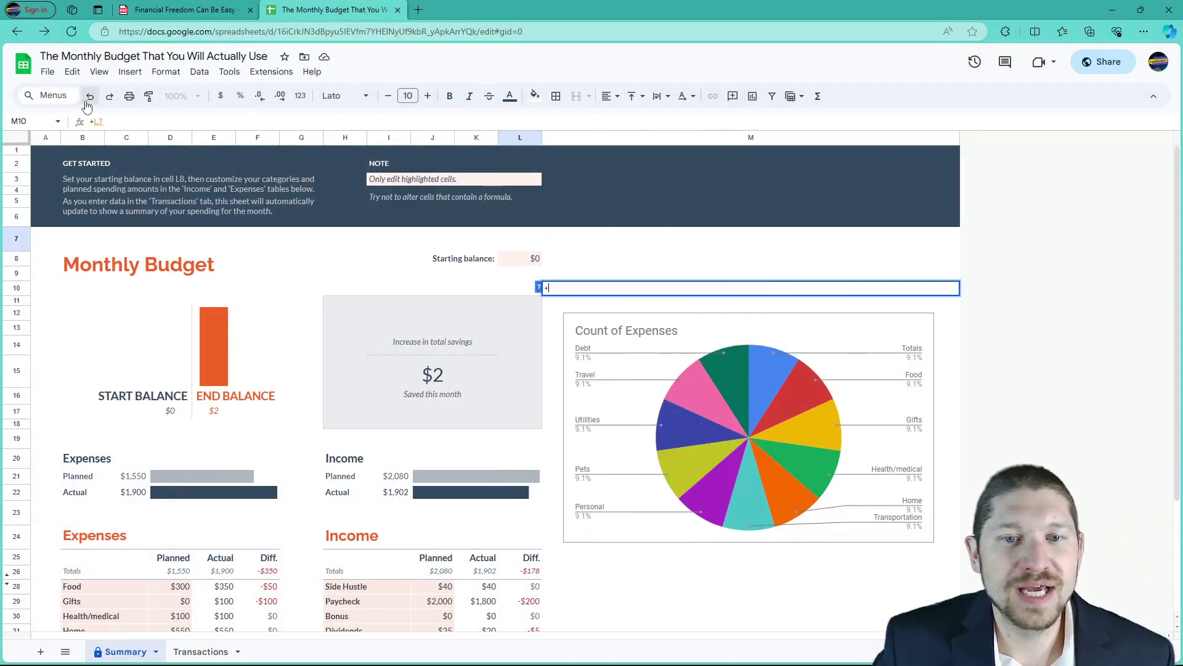
{"action": "left_click", "coordinate": [608, 264]}
{"action": "left_click", "coordinate": [558, 328]}
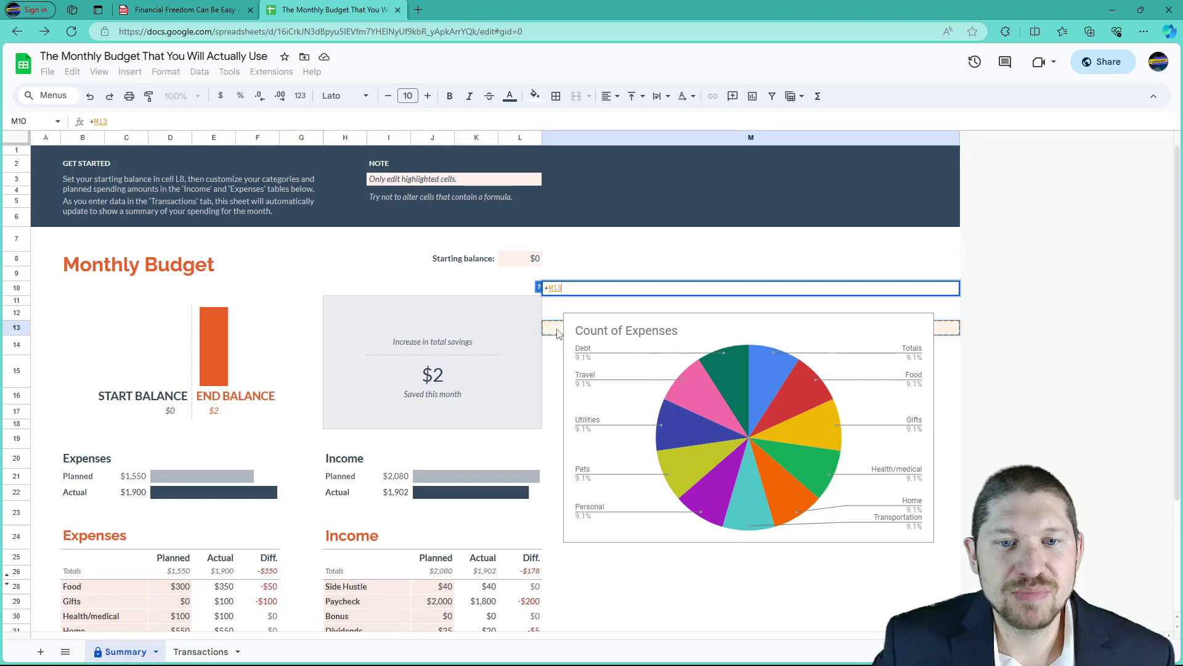
{"action": "left_click", "coordinate": [552, 379]}
{"action": "left_click", "coordinate": [549, 470]}
{"action": "type", "text": "q"}
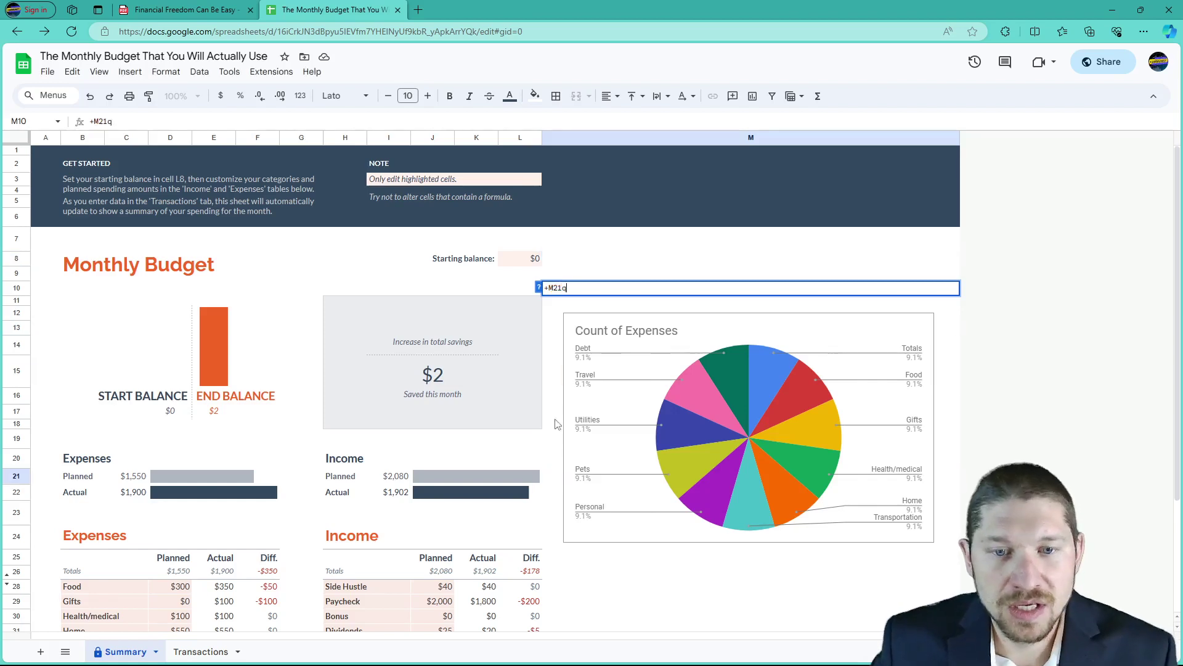
{"action": "key", "text": "Return"}
Delete the #NAME? formula so M10 is empty, dismissing the File menu unused
{"action": "left_click", "coordinate": [692, 295]}
{"action": "key", "text": "Delete"}
{"action": "left_click", "coordinate": [655, 265]}
{"action": "left_click", "coordinate": [552, 382]}
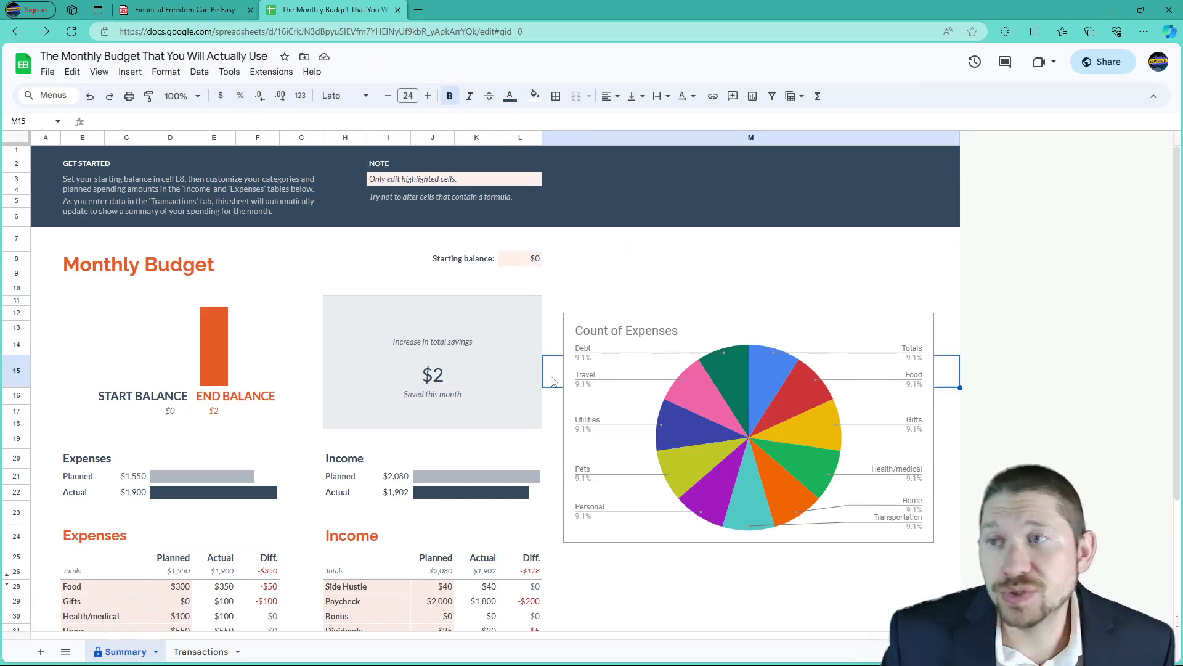
{"action": "left_click", "coordinate": [553, 325]}
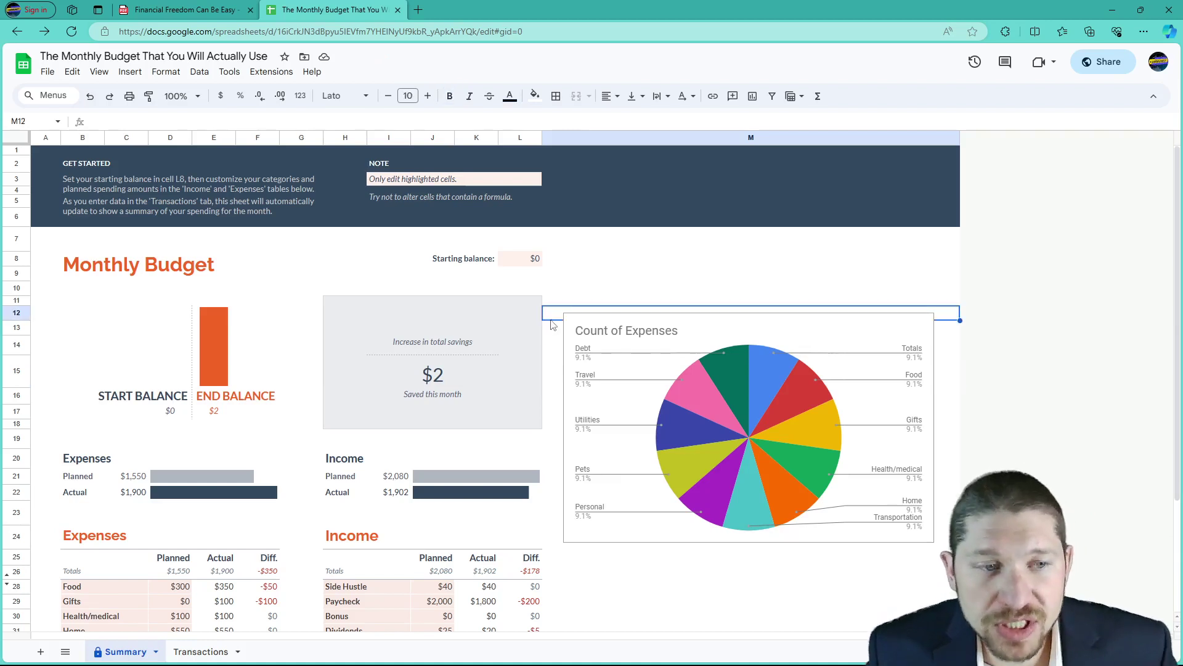
{"action": "left_click", "coordinate": [48, 72]}
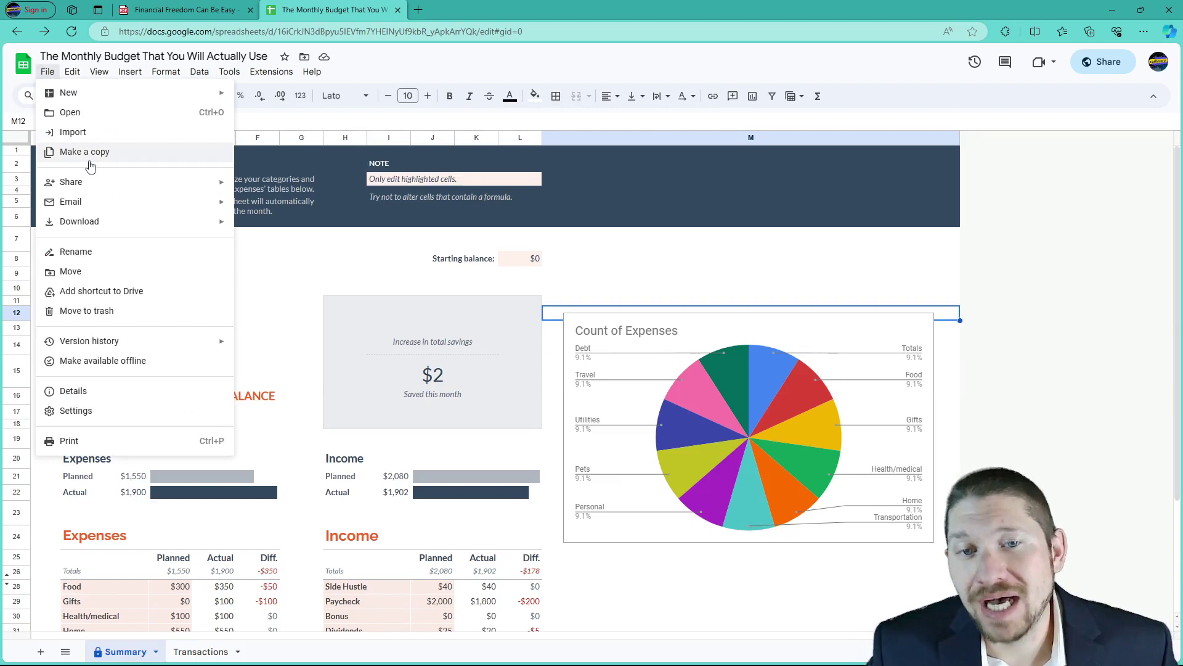
{"action": "left_click", "coordinate": [544, 279]}
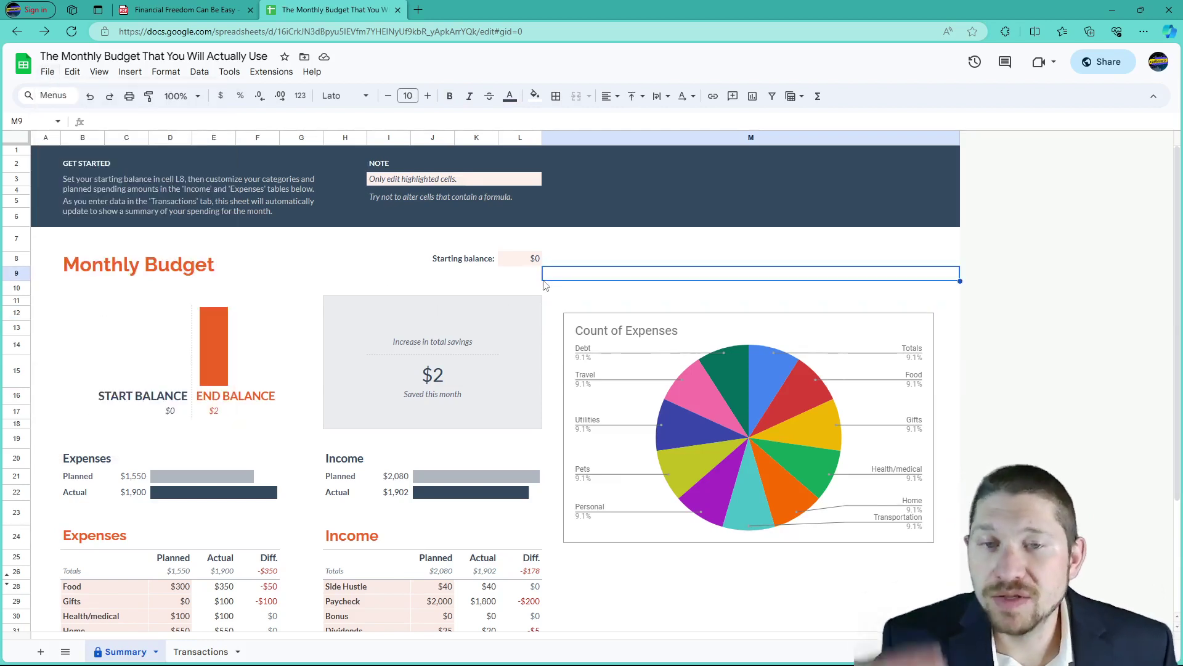
{"action": "left_click", "coordinate": [132, 270]}
{"action": "left_click", "coordinate": [132, 122]}
{"action": "triple_click", "coordinate": [132, 121]}
{"action": "left_click_drag", "start_coordinate": [117, 122], "coordinate": [91, 121]}
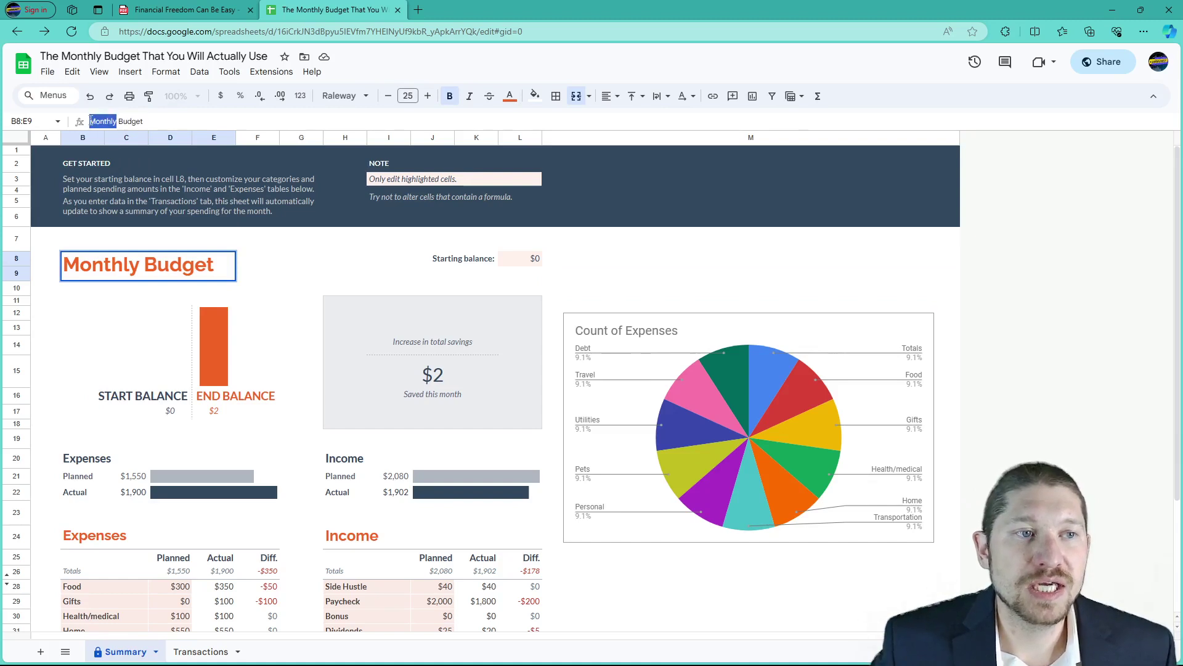
{"action": "type", "text": "Jan"}
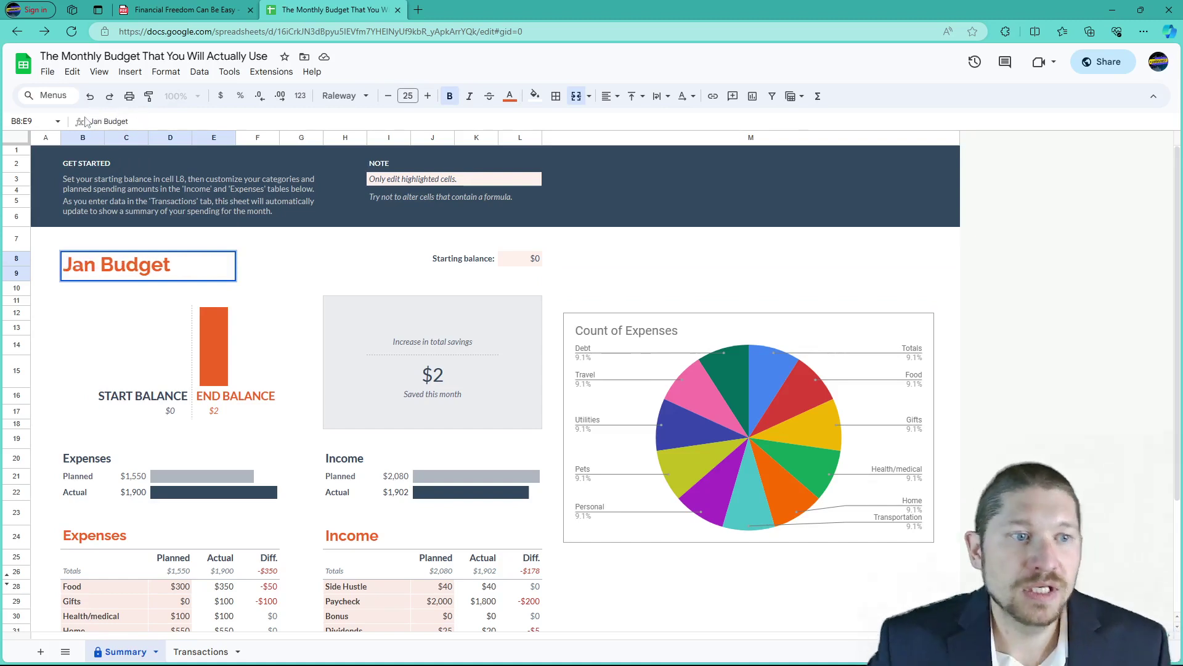
{"action": "left_click", "coordinate": [124, 315]}
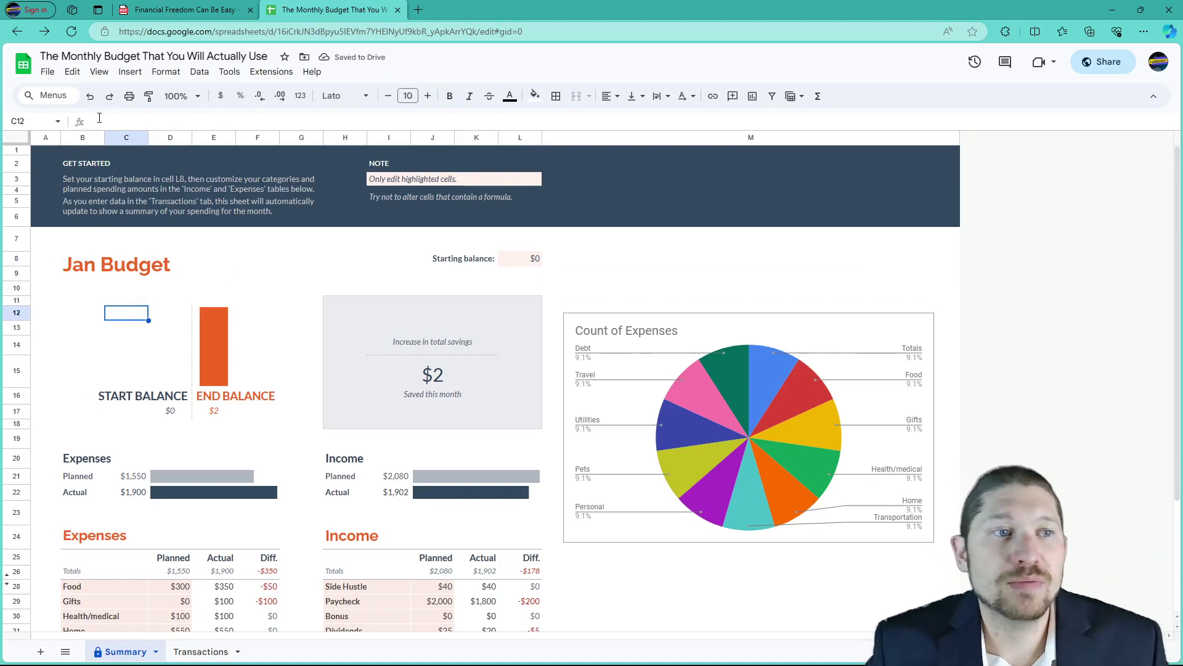
{"action": "left_click", "coordinate": [109, 264]}
{"action": "left_click_drag", "start_coordinate": [103, 122], "coordinate": [89, 122]}
{"action": "type", "text": "few"}
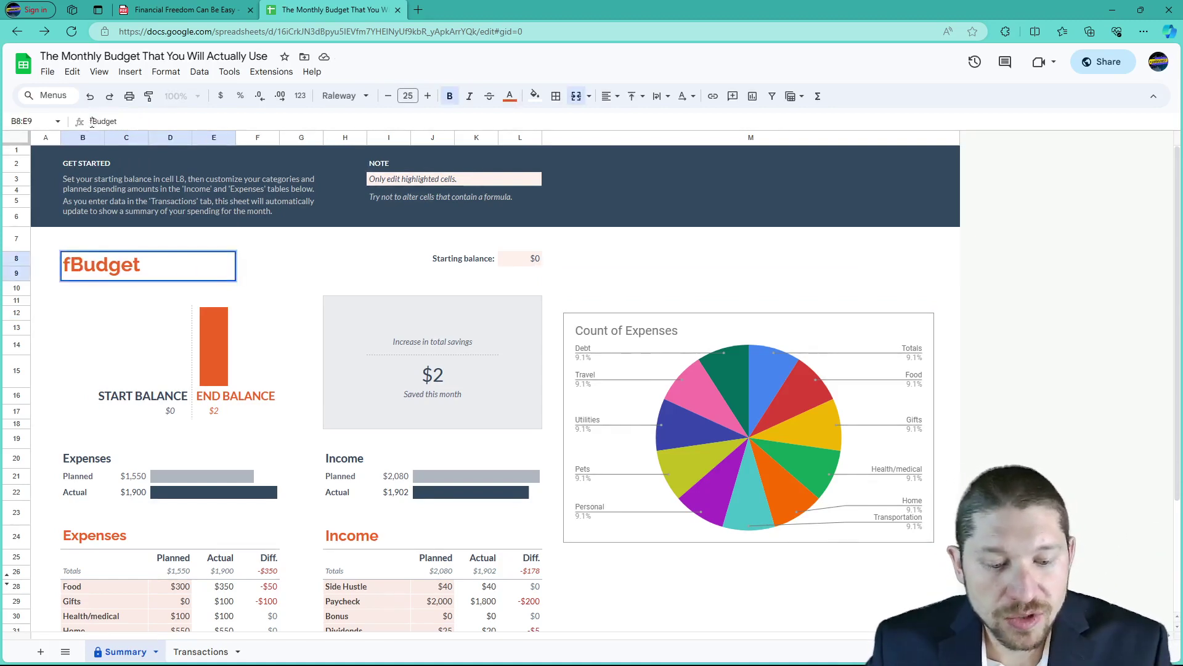
{"action": "key", "text": "BackSpace"}
{"action": "type", "text": "b"}
{"action": "left_click", "coordinate": [102, 315]}
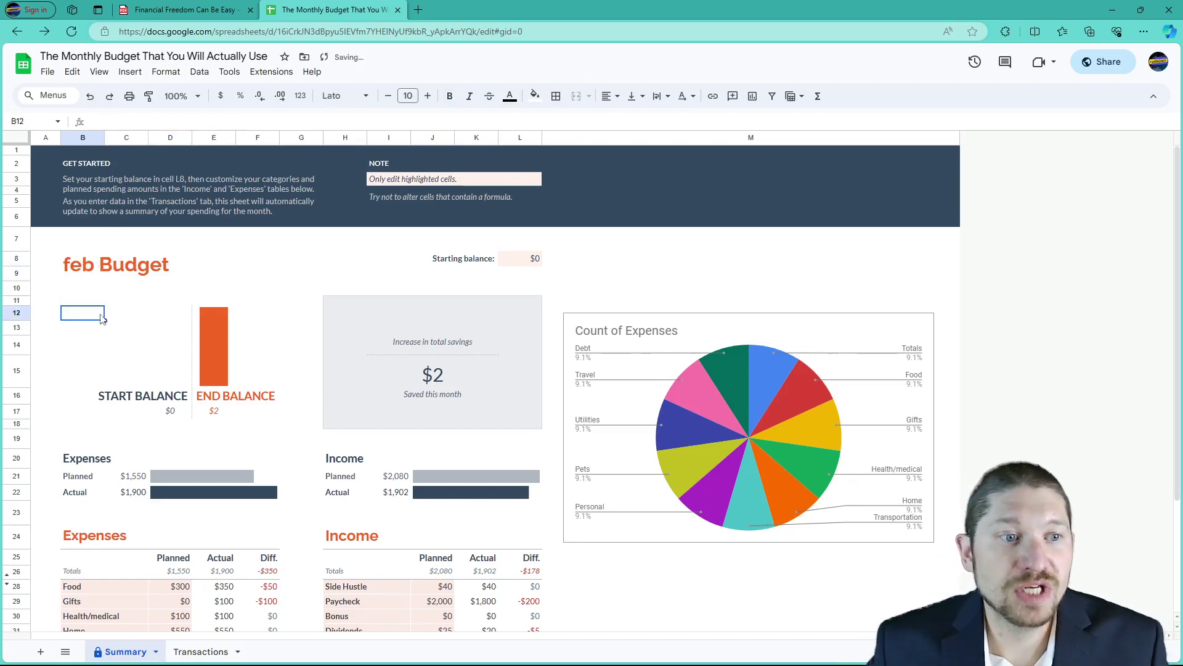
{"action": "left_click", "coordinate": [100, 272]}
{"action": "left_click_drag", "start_coordinate": [106, 121], "coordinate": [89, 122]}
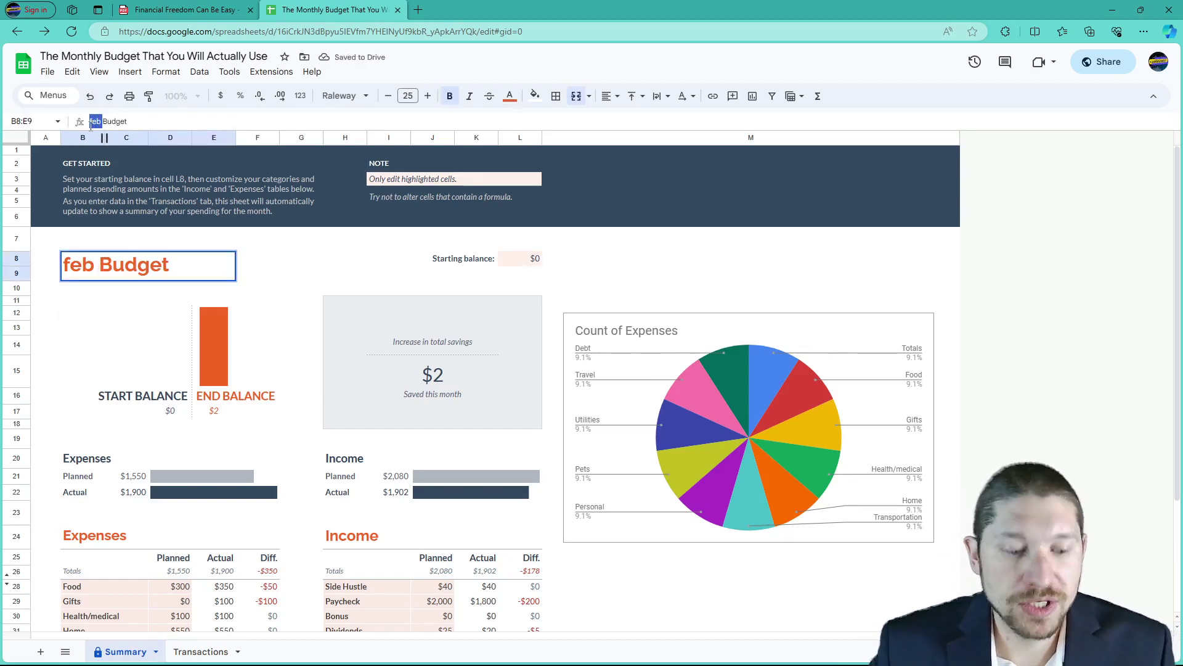
{"action": "type", "text": "MOnthly"}
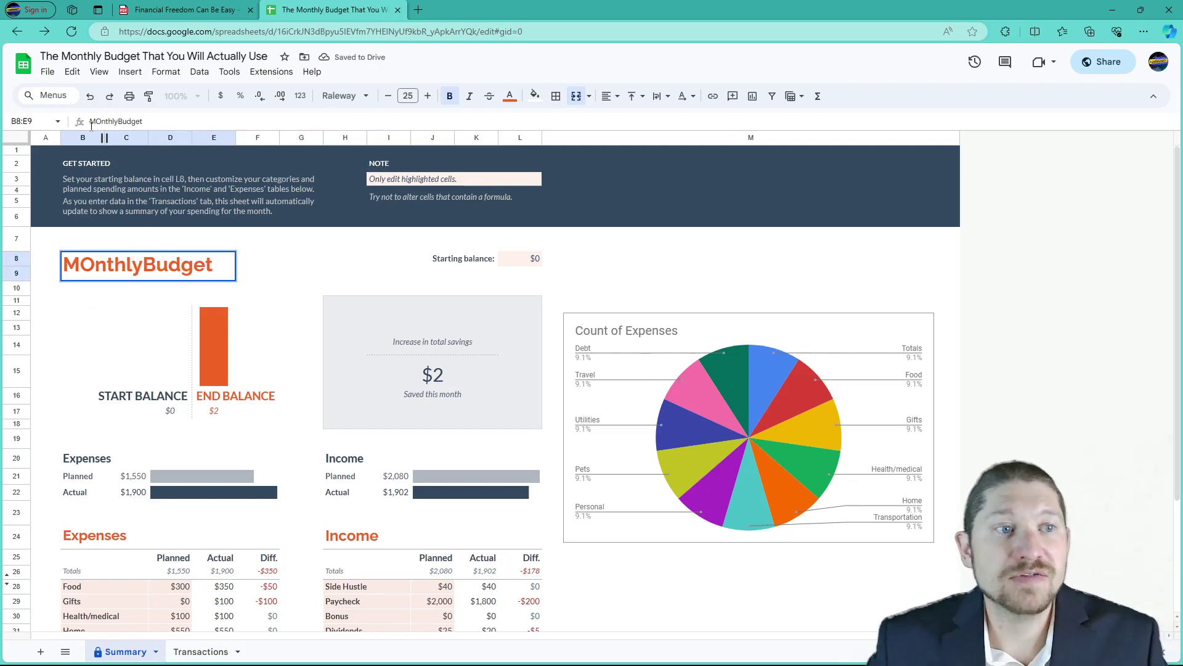
{"action": "left_click", "coordinate": [102, 121]}
{"action": "key", "text": "BackSpace"}
{"action": "type", "text": "o"}
{"action": "left_click", "coordinate": [132, 301]}
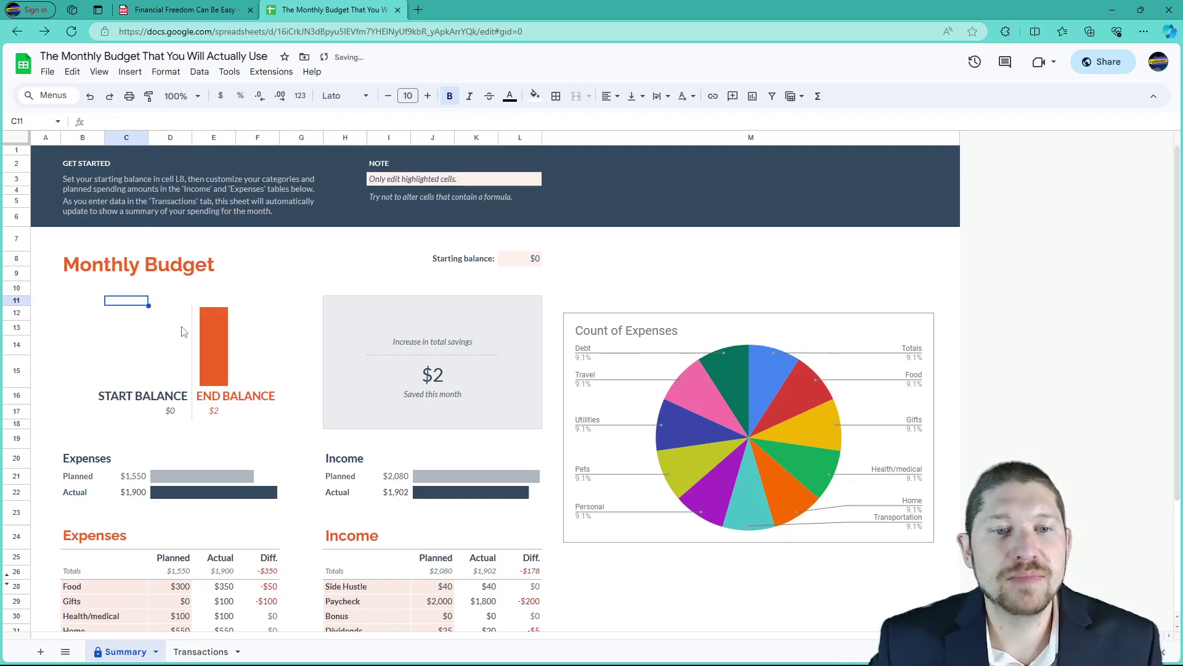
{"action": "left_click", "coordinate": [302, 371]}
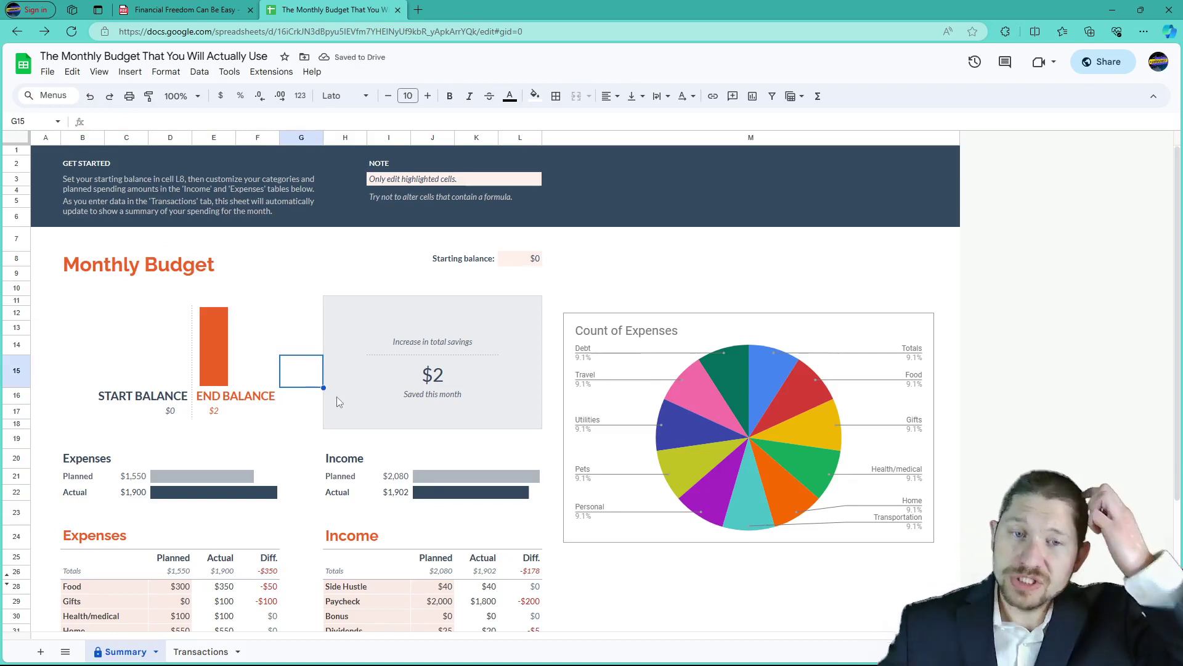
{"action": "scroll", "coordinate": [283, 404], "scroll_direction": "down", "scroll_amount": 1}
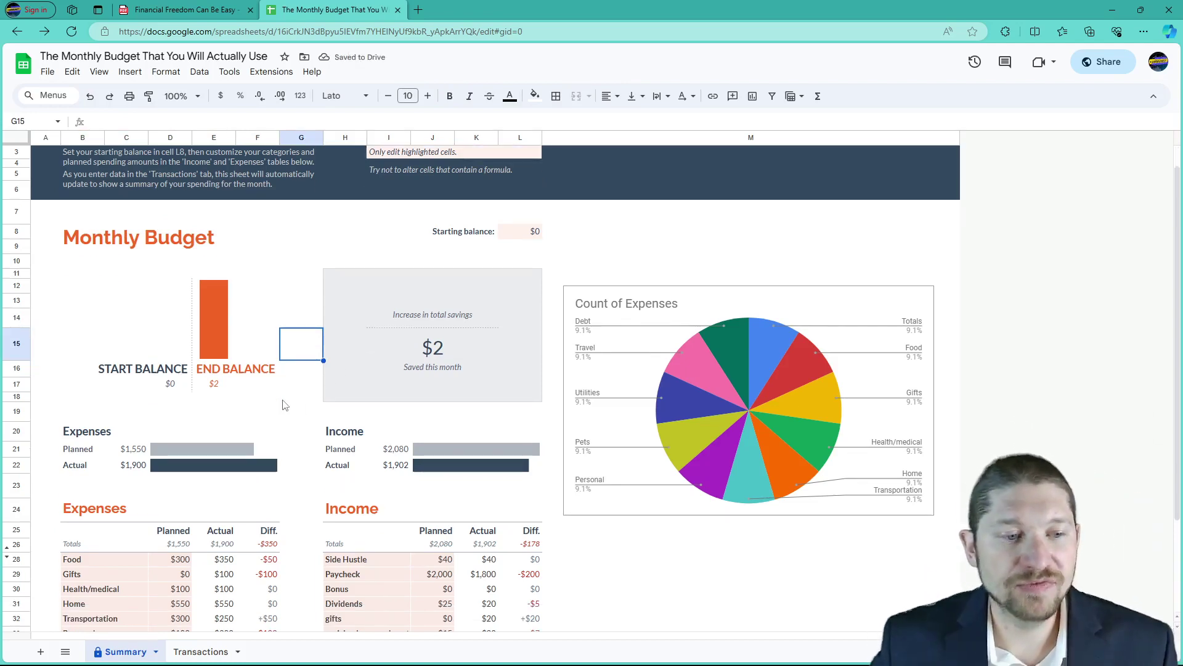
{"action": "scroll", "coordinate": [284, 425], "scroll_direction": "down", "scroll_amount": 2}
{"action": "scroll", "coordinate": [284, 429], "scroll_direction": "down", "scroll_amount": 1}
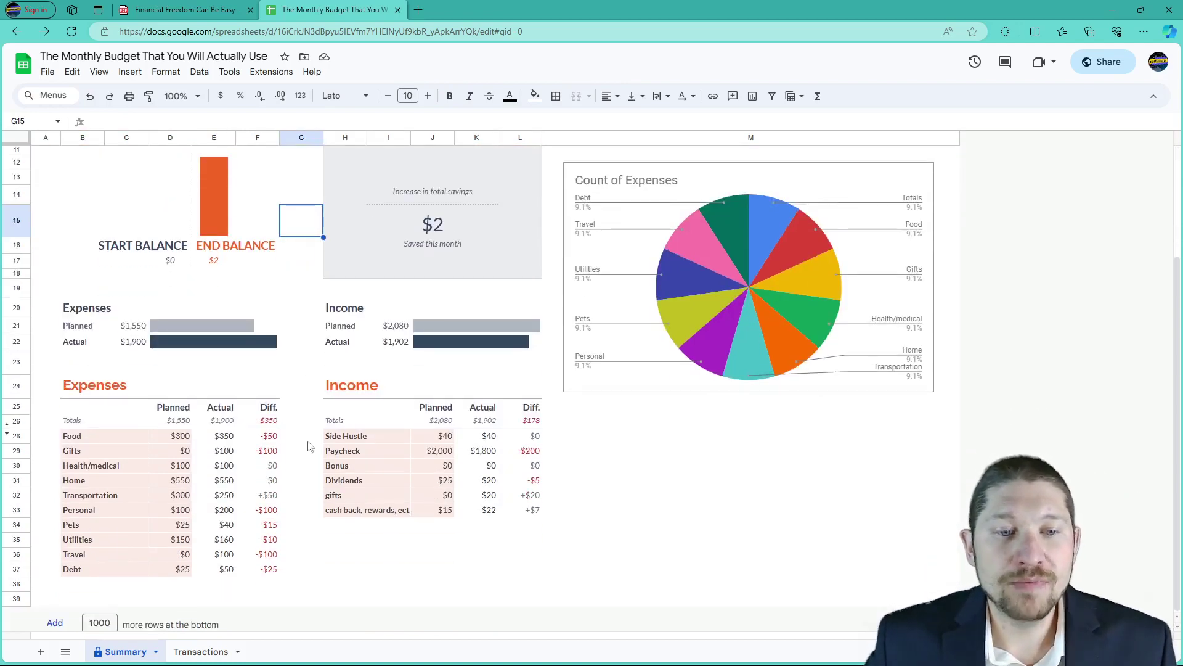
{"action": "left_click", "coordinate": [432, 455]}
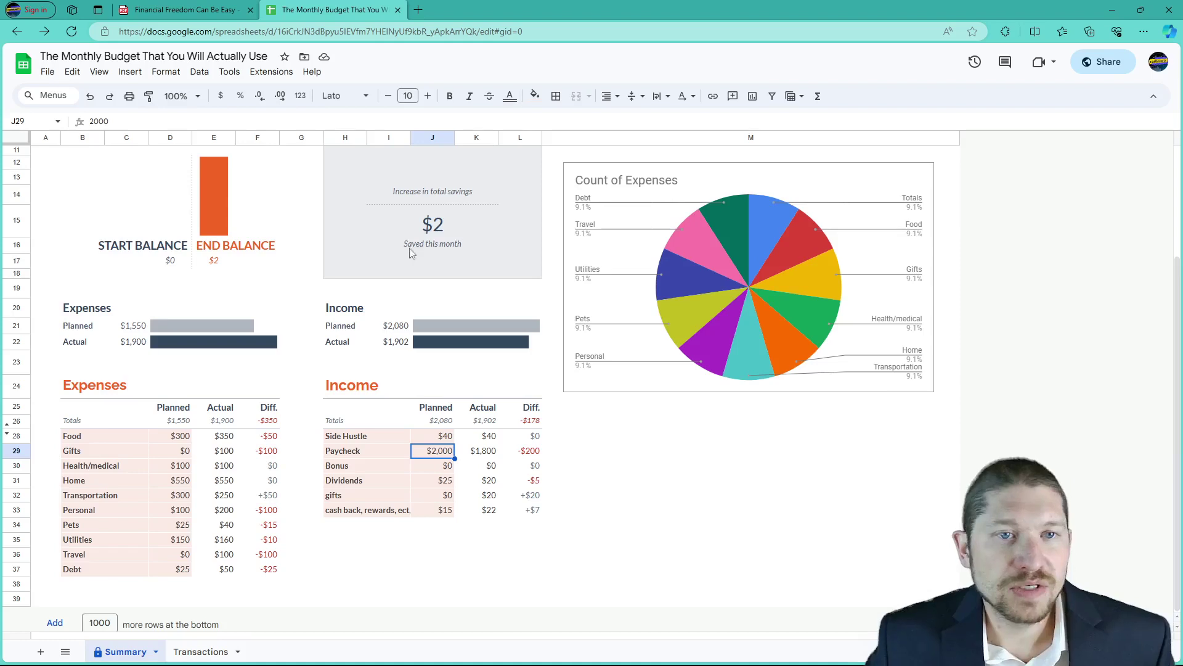
{"action": "scroll", "coordinate": [417, 253], "scroll_direction": "up", "scroll_amount": 1}
{"action": "scroll", "coordinate": [417, 252], "scroll_direction": "up", "scroll_amount": 2}
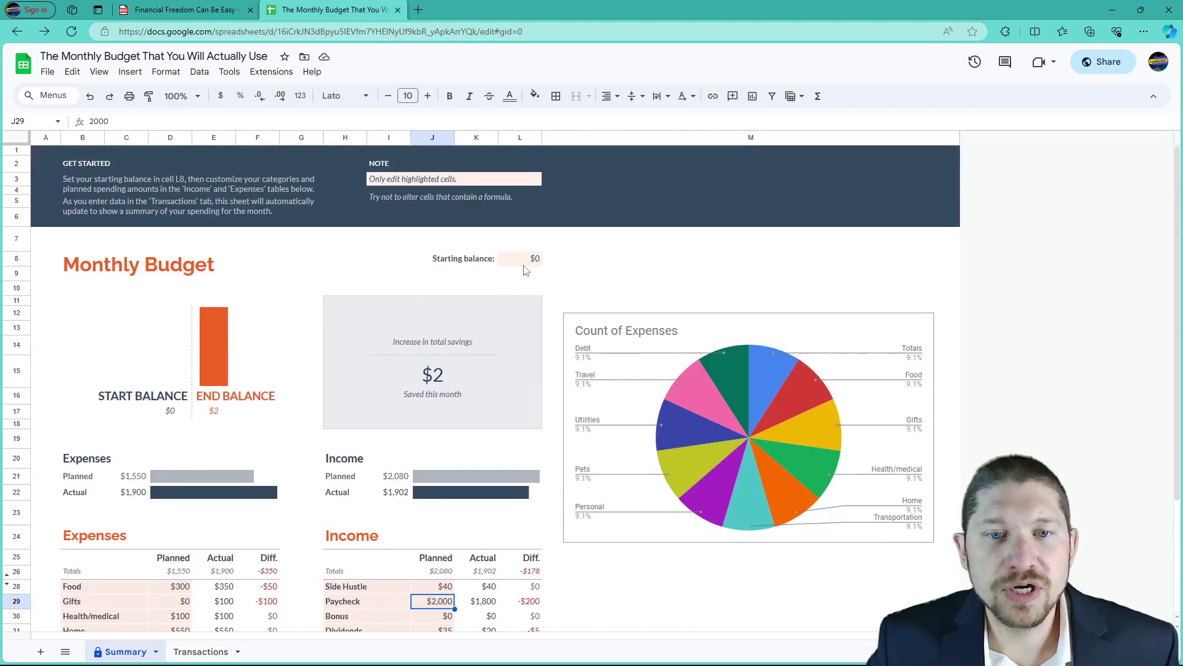
{"action": "left_click", "coordinate": [523, 264]}
{"action": "double_click", "coordinate": [522, 264]}
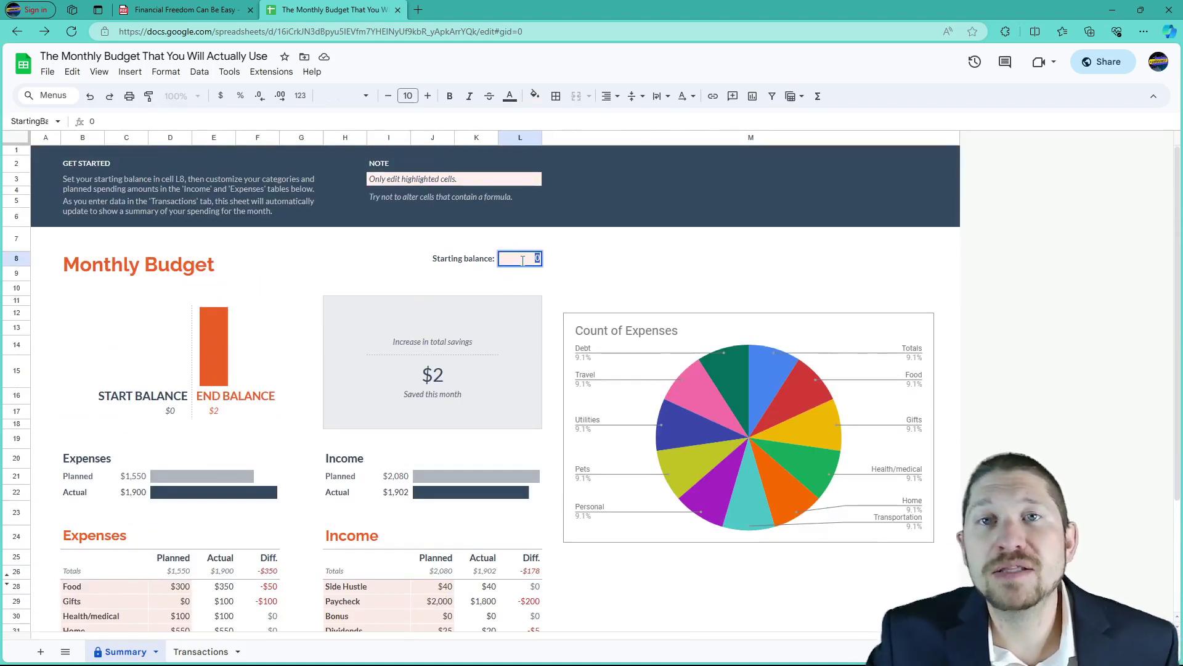
{"action": "type", "text": "50"}
{"action": "left_click", "coordinate": [637, 286]}
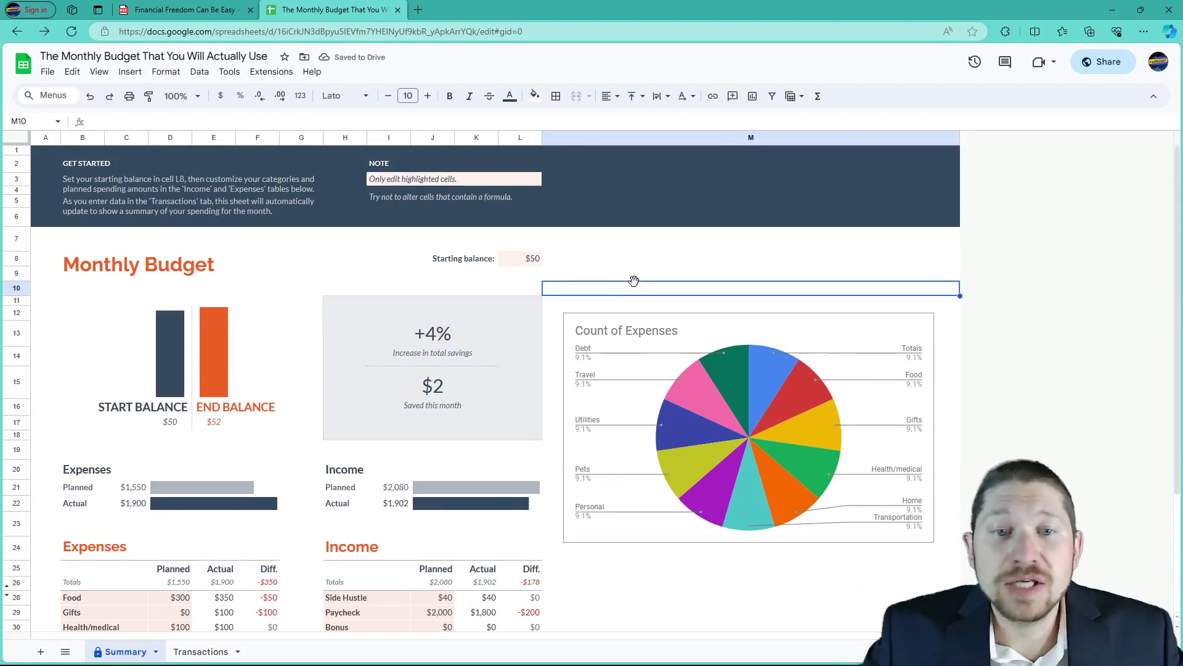
{"action": "double_click", "coordinate": [523, 261]}
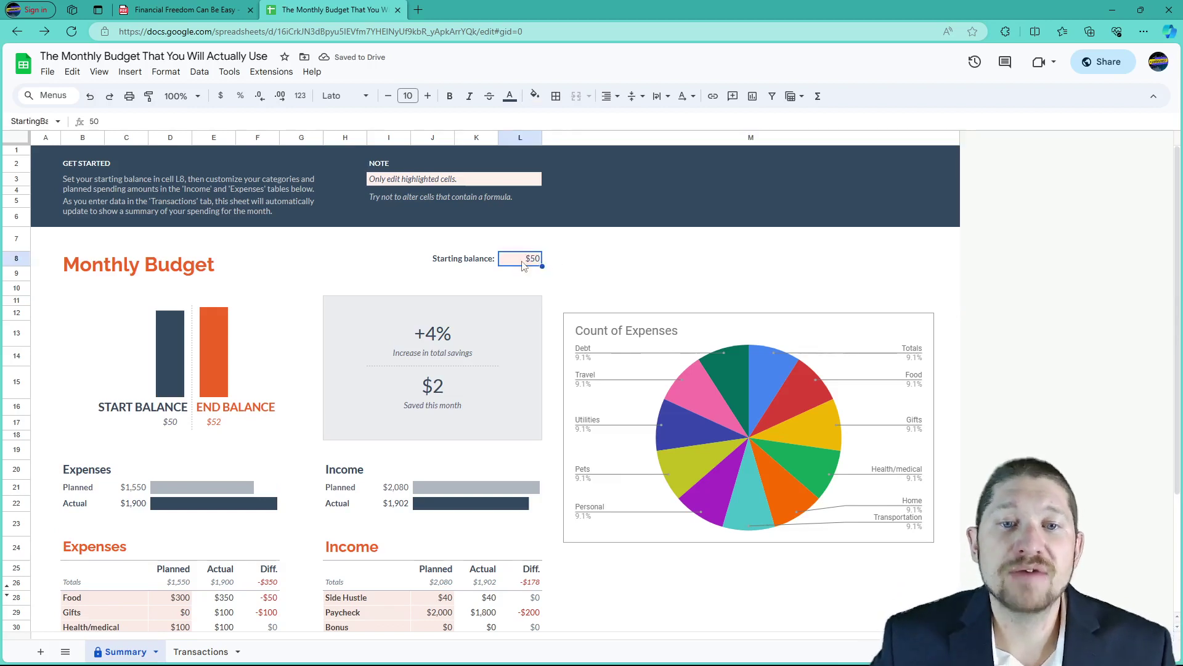
{"action": "type", "text": "1000"}
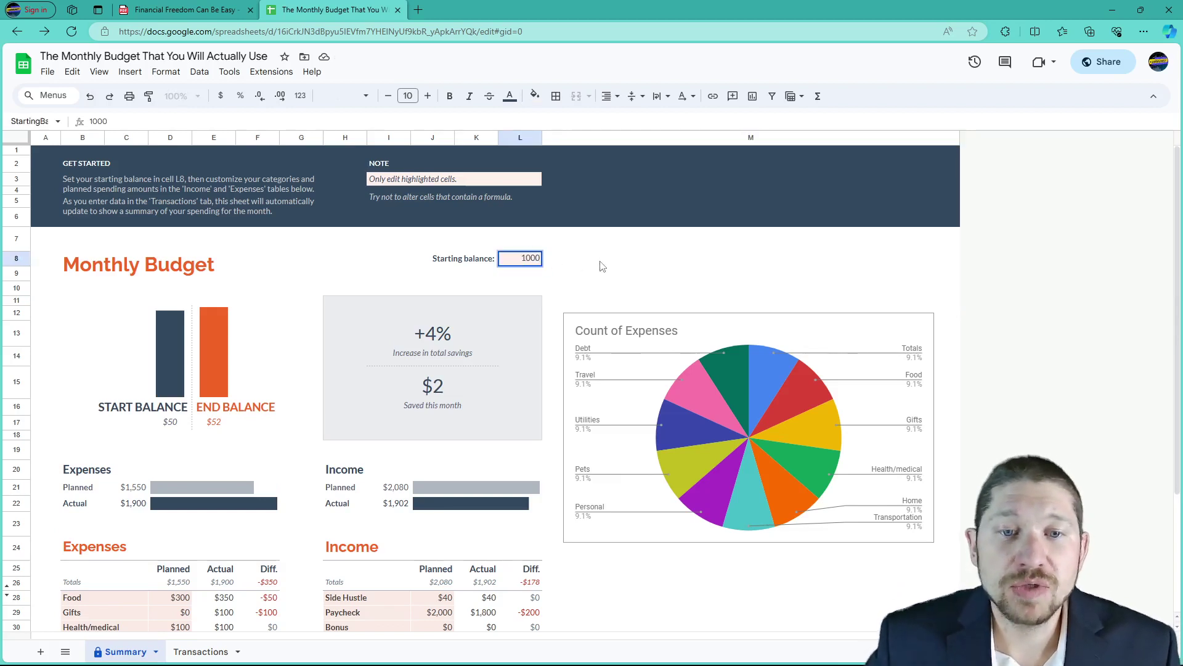
{"action": "left_click", "coordinate": [602, 263]}
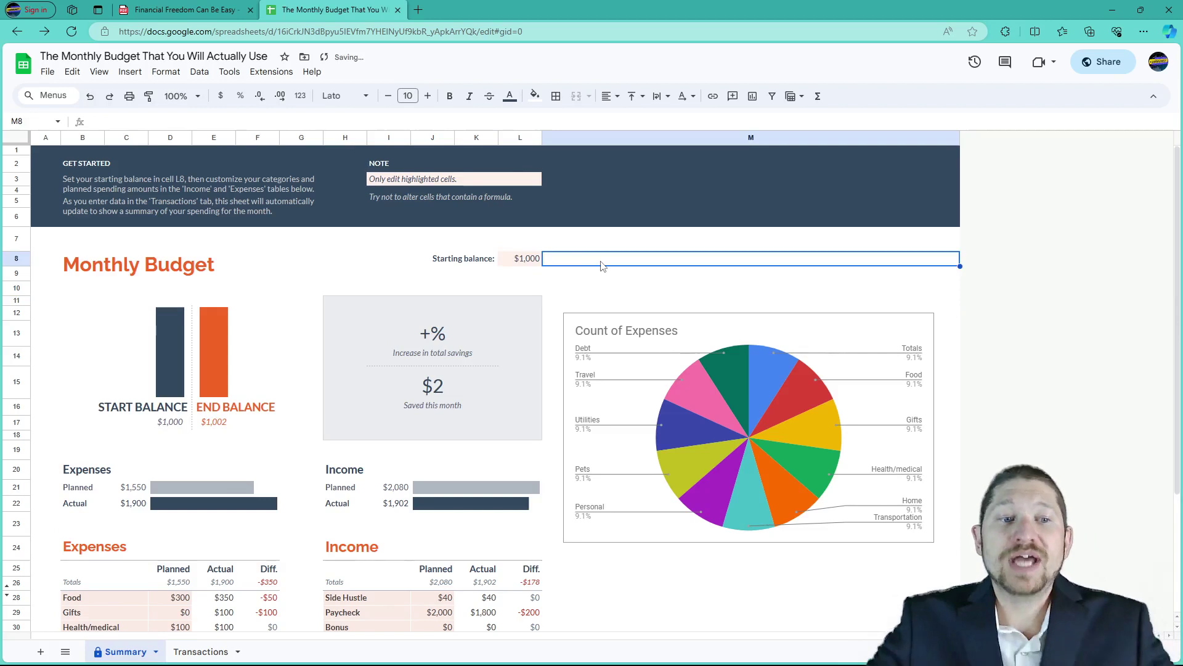
{"action": "double_click", "coordinate": [516, 261]}
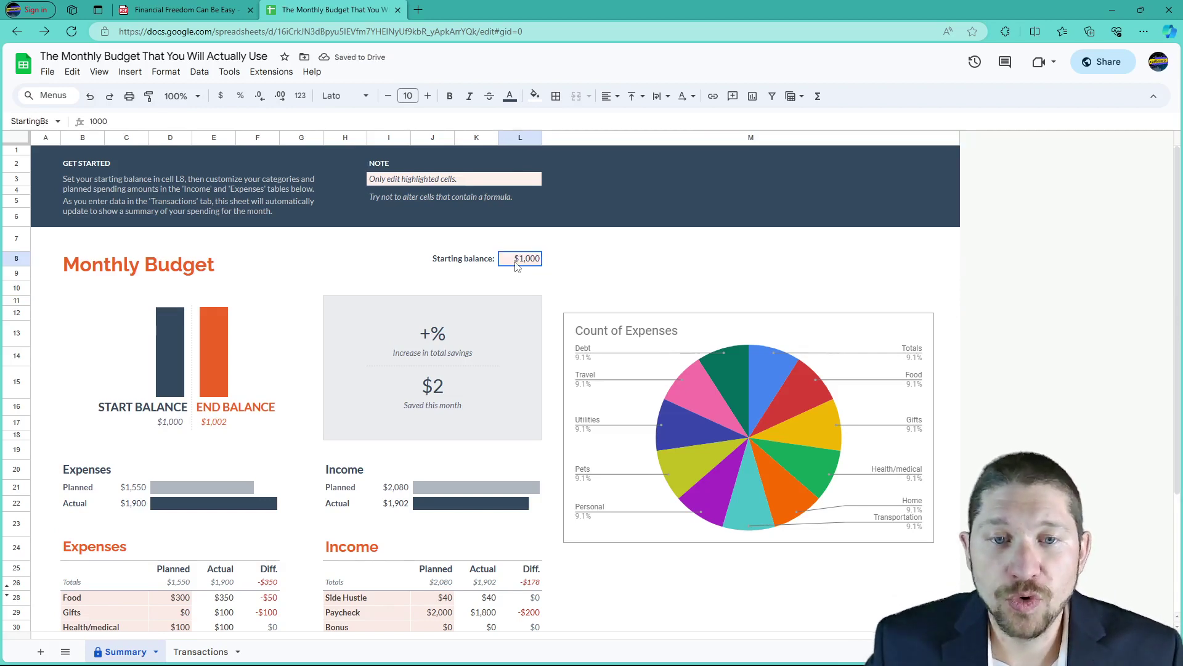
{"action": "type", "text": "0"}
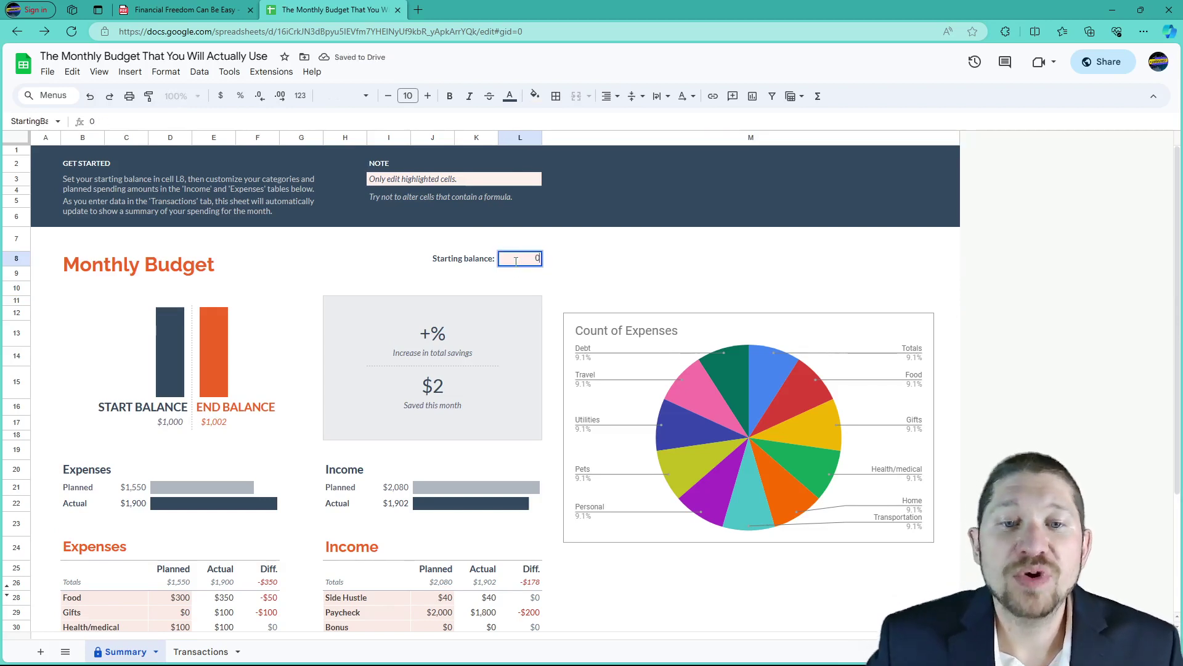
{"action": "left_click", "coordinate": [560, 266]}
{"action": "left_click", "coordinate": [521, 262]}
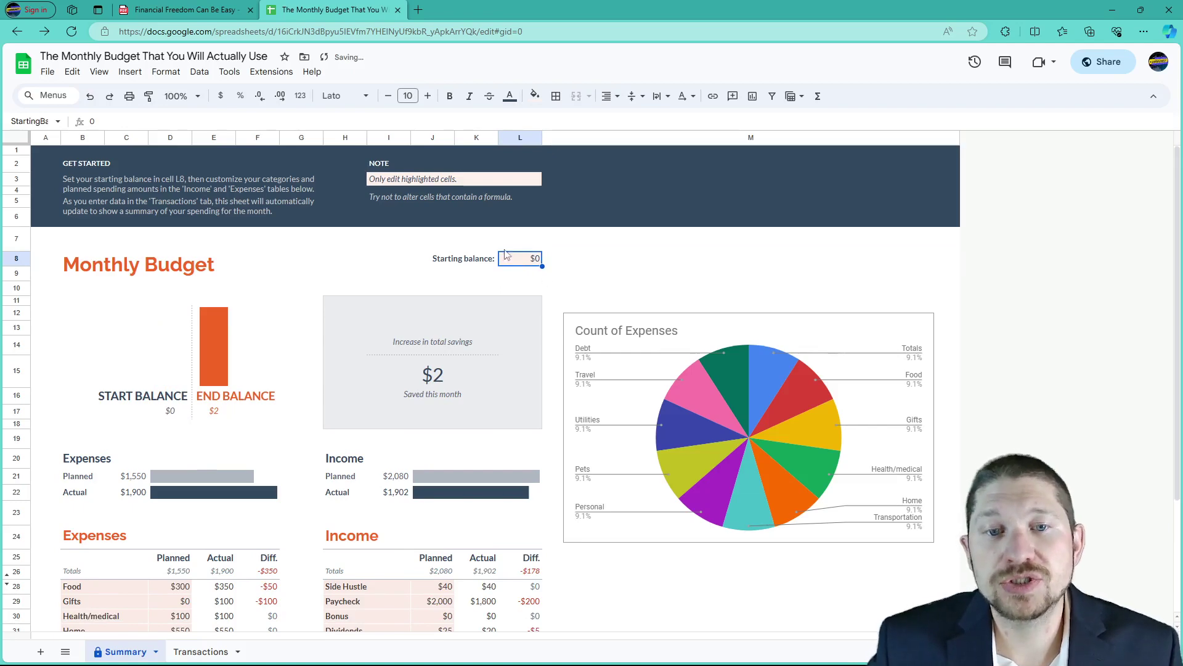
{"action": "left_click", "coordinate": [551, 303]}
{"action": "scroll", "coordinate": [305, 327], "scroll_direction": "down", "scroll_amount": 4}
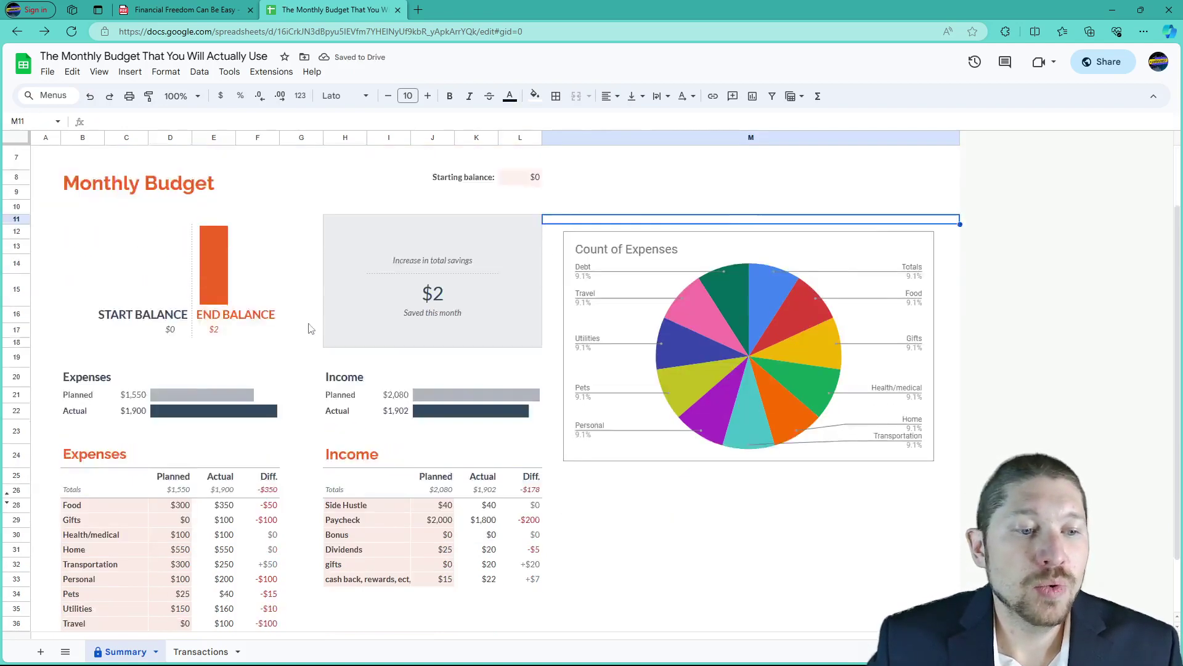
{"action": "scroll", "coordinate": [291, 330], "scroll_direction": "up", "scroll_amount": 4}
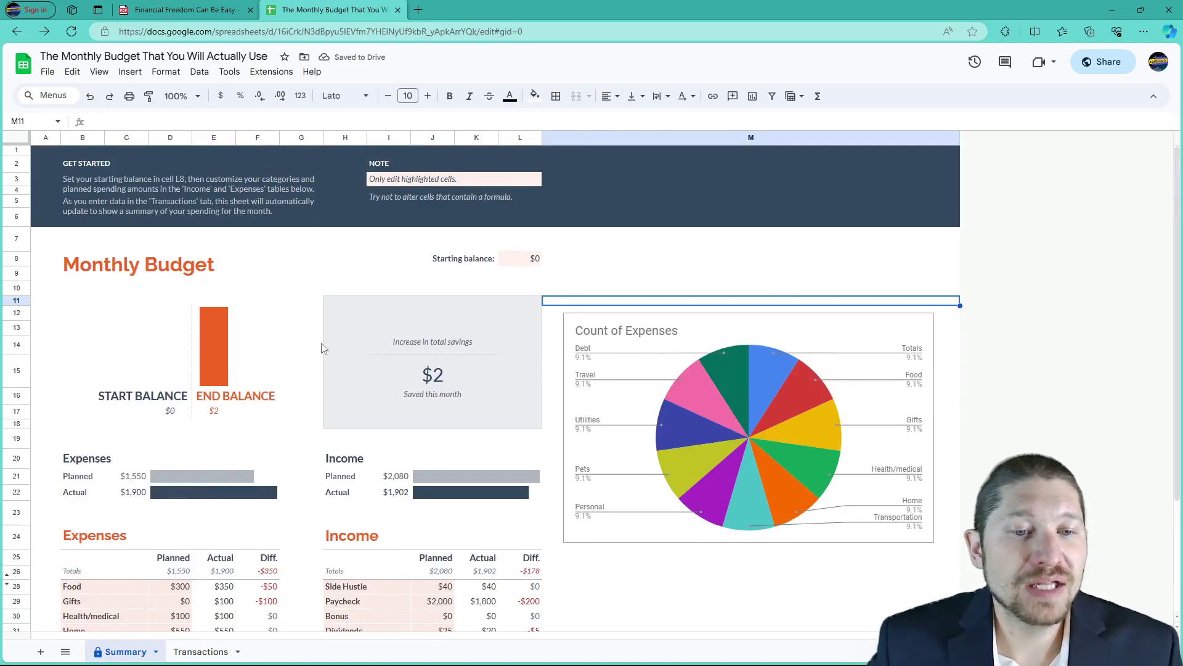
{"action": "left_click", "coordinate": [529, 260]}
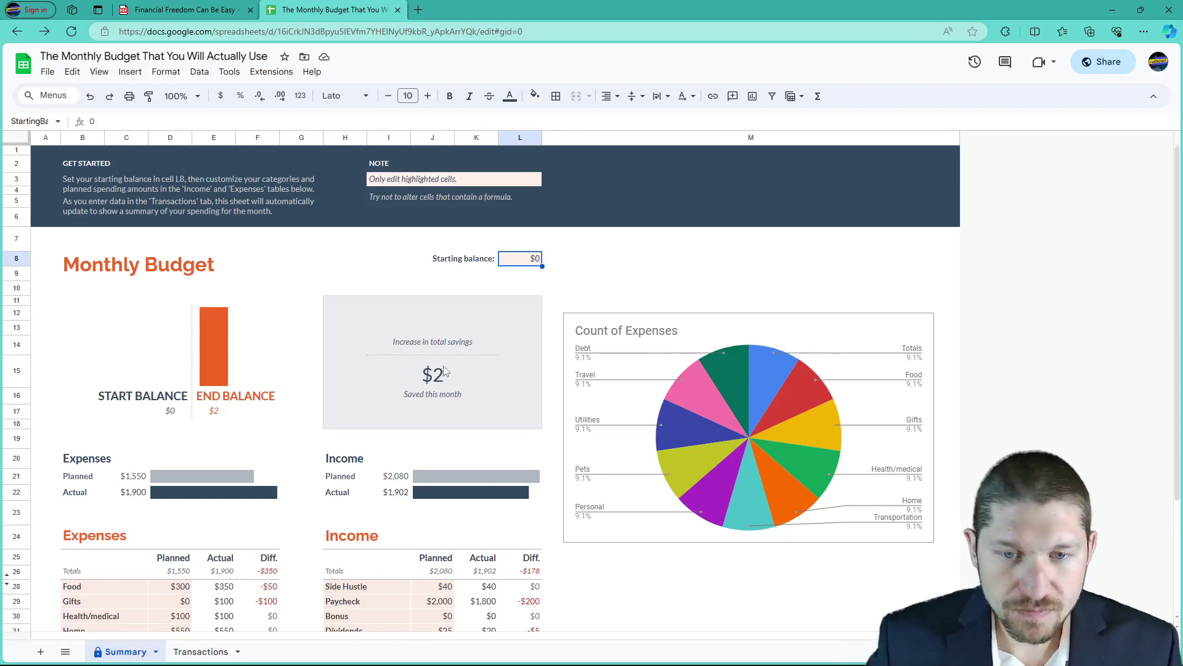
{"action": "scroll", "coordinate": [555, 394], "scroll_direction": "down", "scroll_amount": 1}
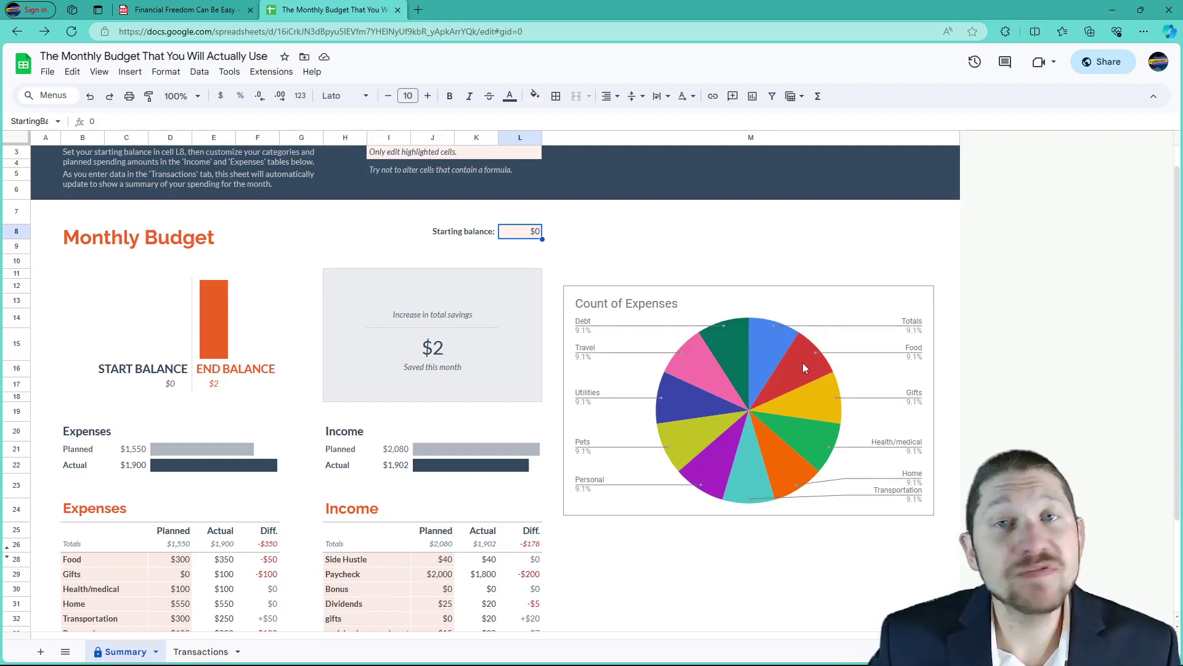
{"action": "scroll", "coordinate": [724, 345], "scroll_direction": "down", "scroll_amount": 2}
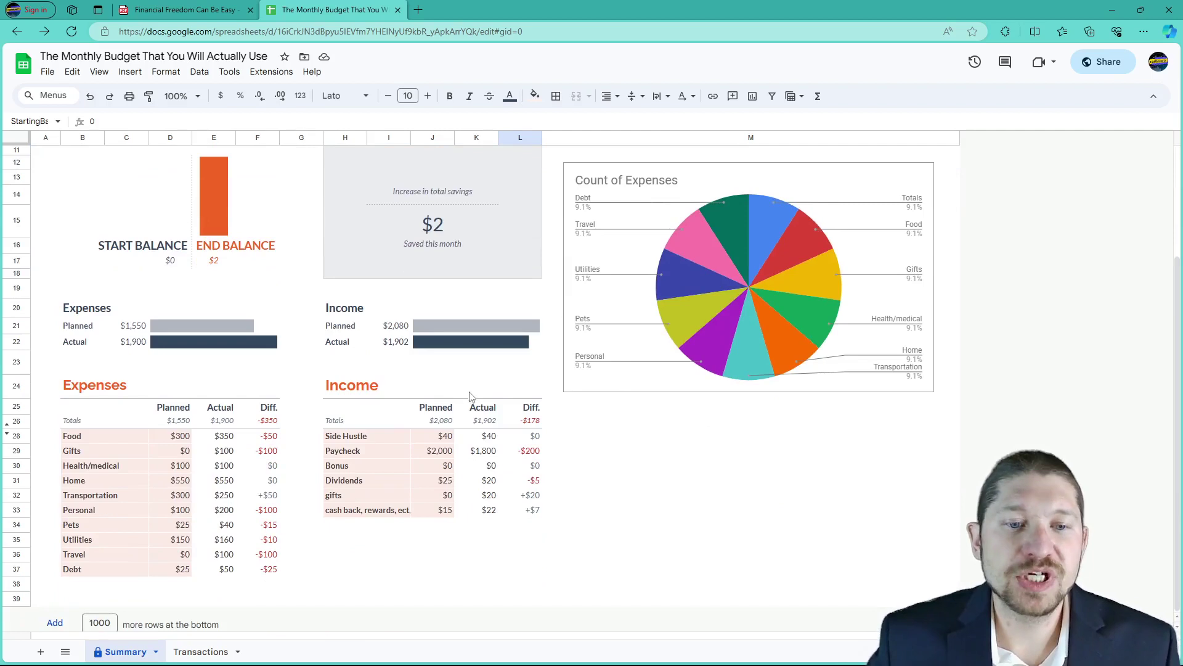
{"action": "left_click", "coordinate": [431, 450]}
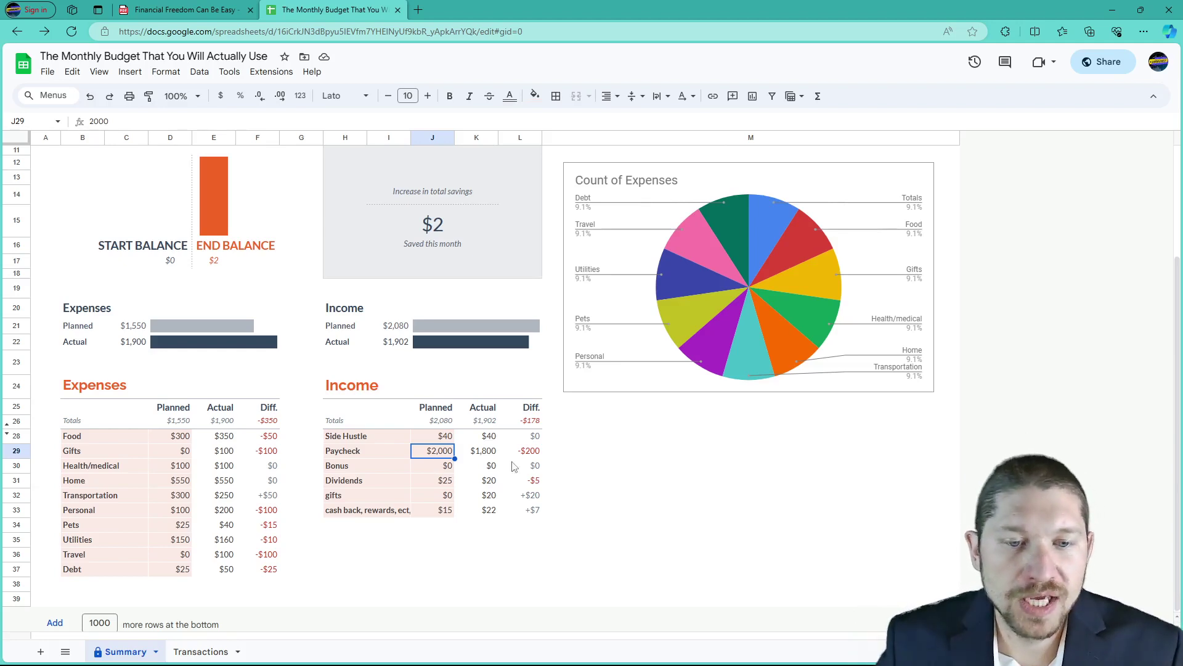
{"action": "left_click", "coordinate": [482, 456]}
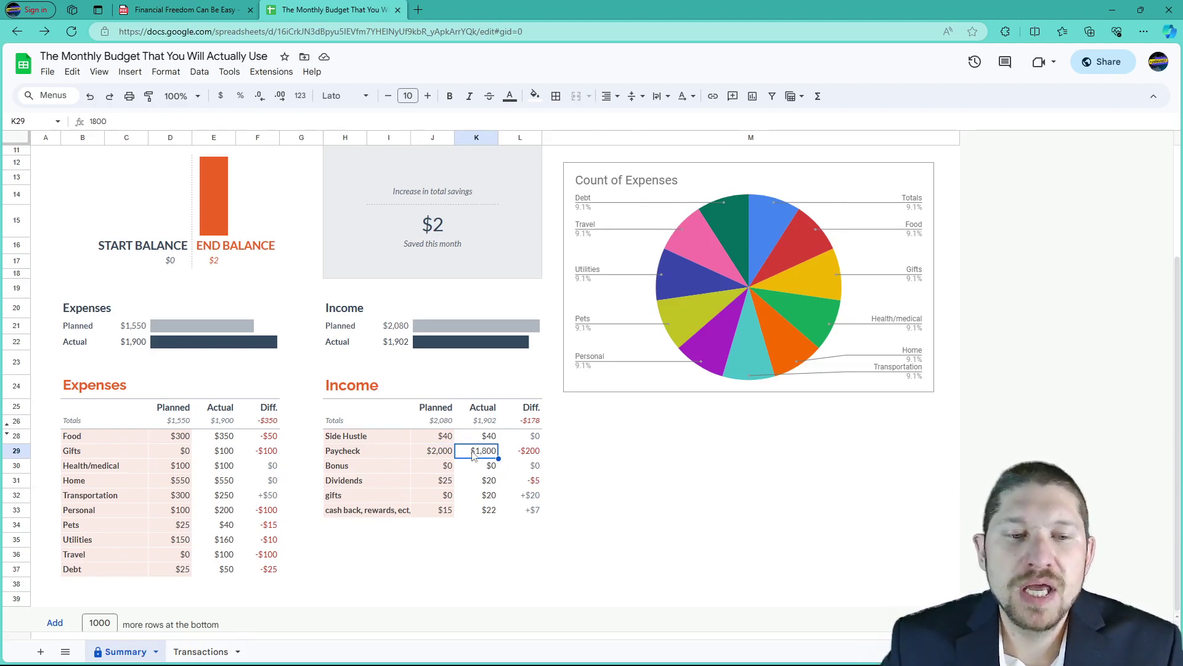
{"action": "left_click", "coordinate": [485, 440]}
{"action": "left_click", "coordinate": [482, 454]}
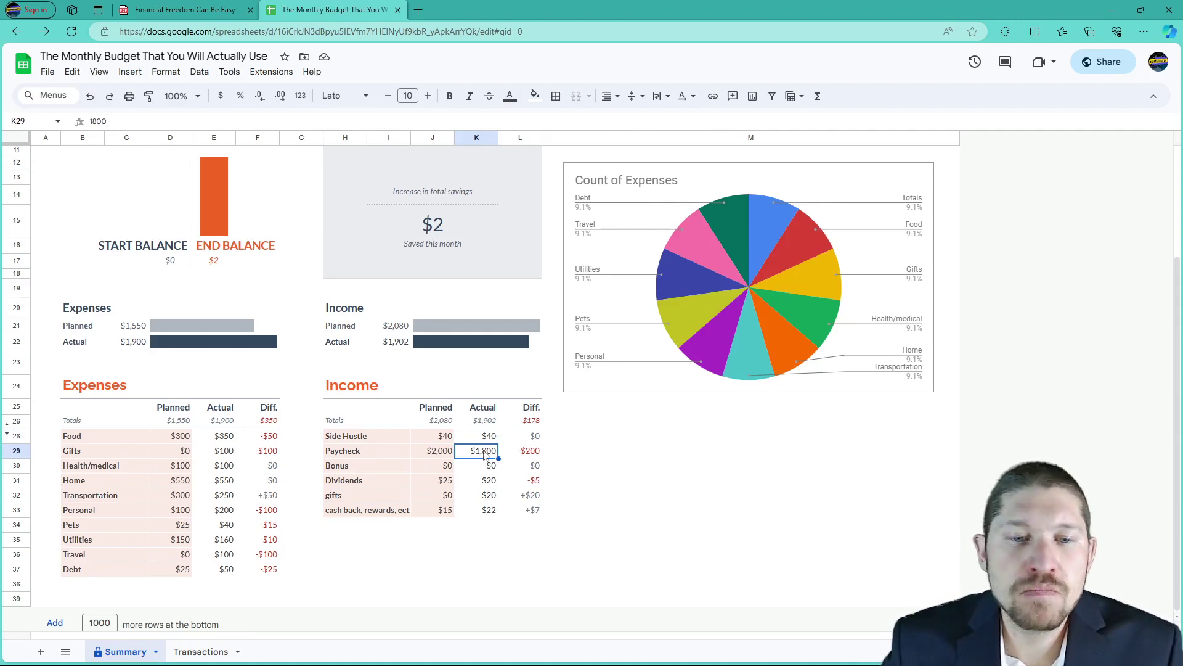
{"action": "left_click", "coordinate": [528, 456]}
{"action": "left_click", "coordinate": [491, 457]}
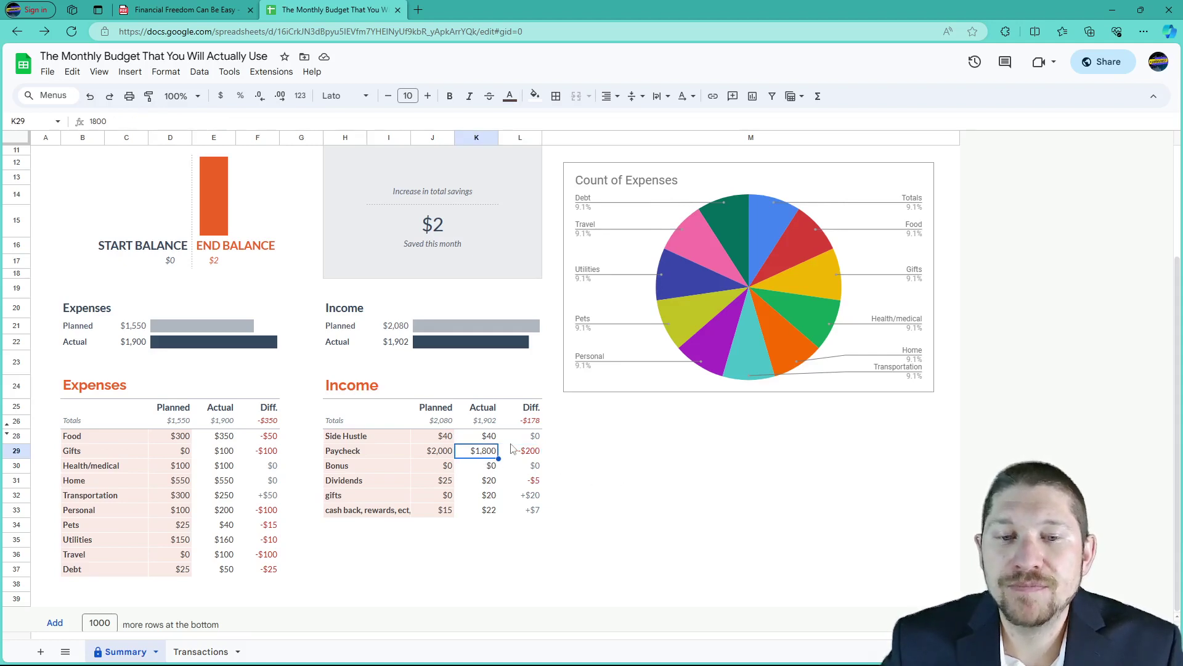
{"action": "left_click", "coordinate": [534, 455]}
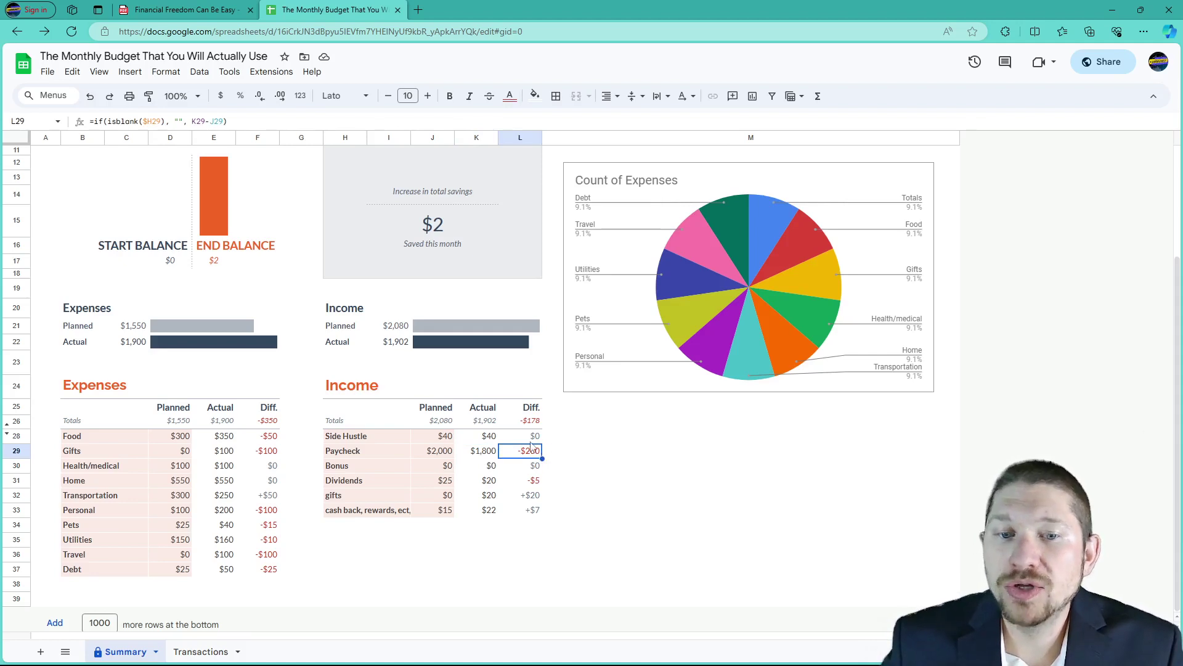
Change the Paycheck actual income in K29 to 1700
{"action": "left_click", "coordinate": [433, 456]}
{"action": "left_click", "coordinate": [483, 456]}
{"action": "left_click", "coordinate": [522, 456]}
{"action": "left_click", "coordinate": [478, 457]}
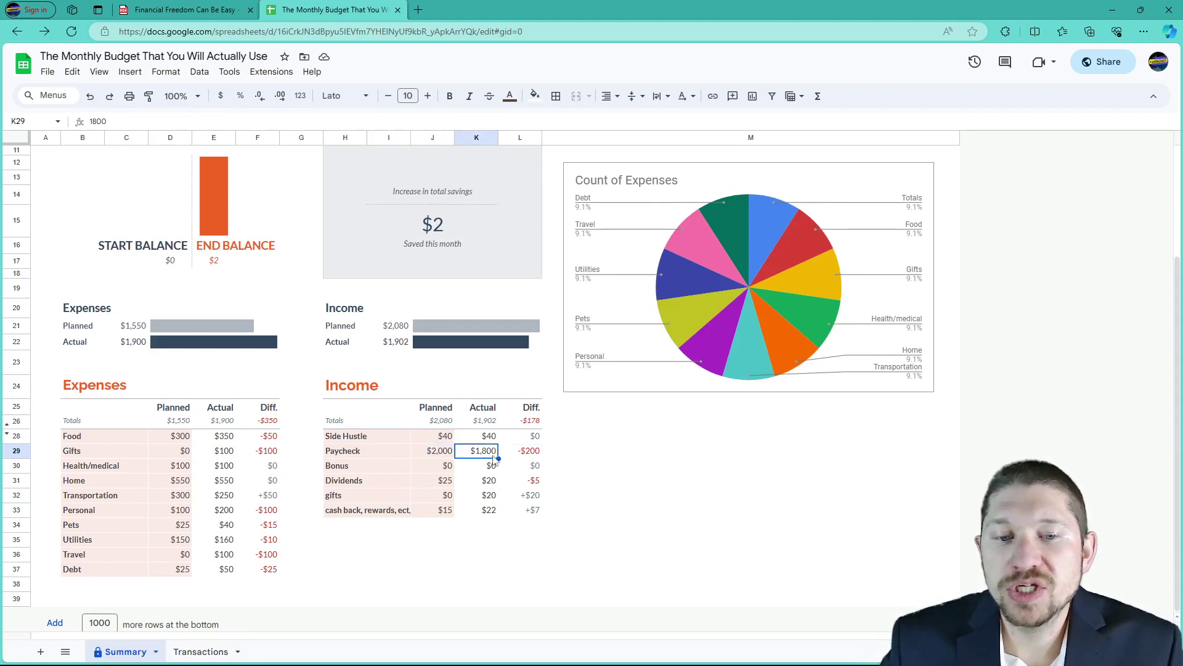
{"action": "type", "text": "170"}
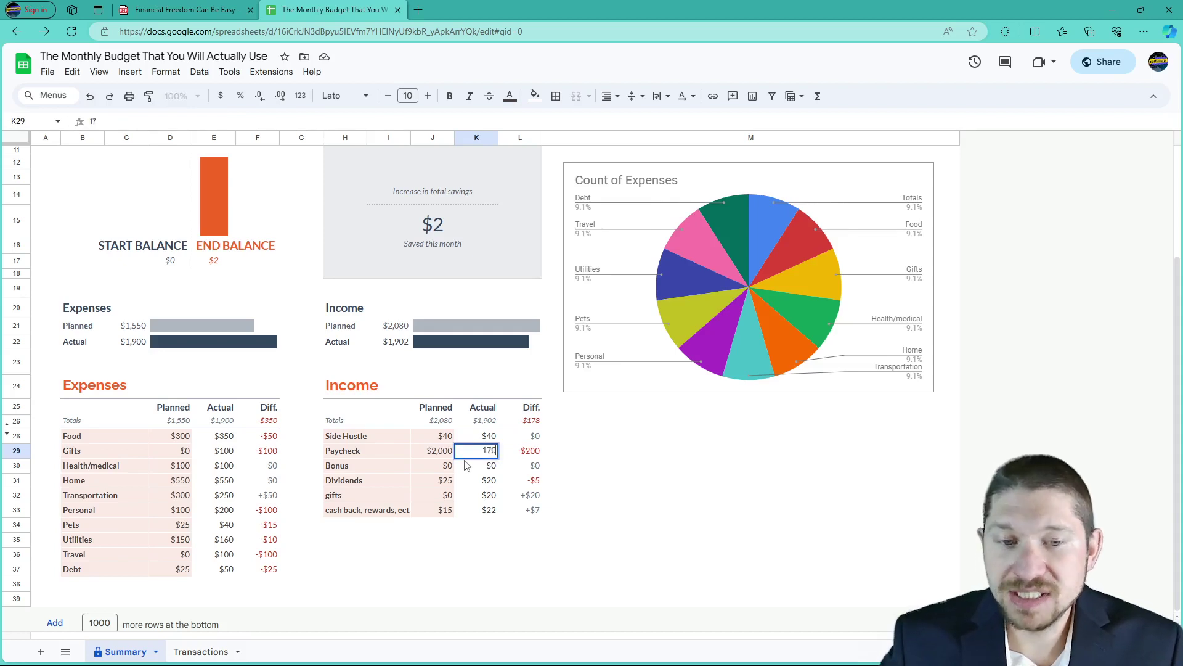
{"action": "type", "text": "0"}
{"action": "left_click", "coordinate": [633, 484]}
Accept the protected-cell Heads up warning with 'Don't show this again', then go to Transactions
{"action": "left_click", "coordinate": [440, 377]}
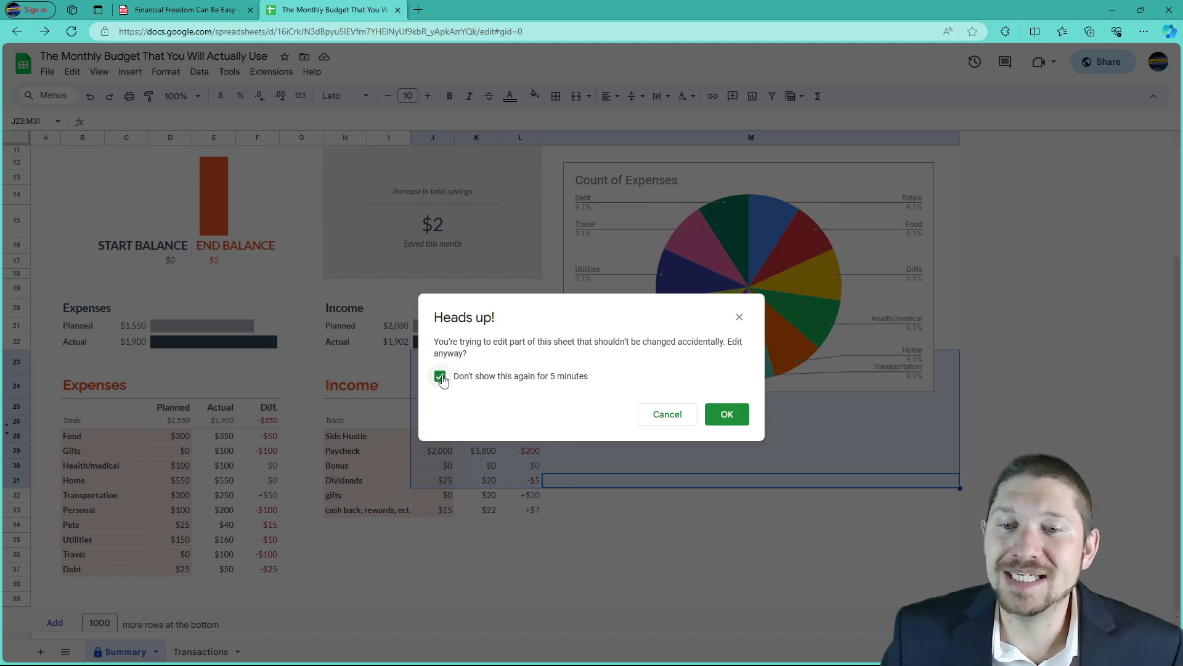
{"action": "left_click", "coordinate": [739, 418]}
{"action": "left_click", "coordinate": [619, 495]}
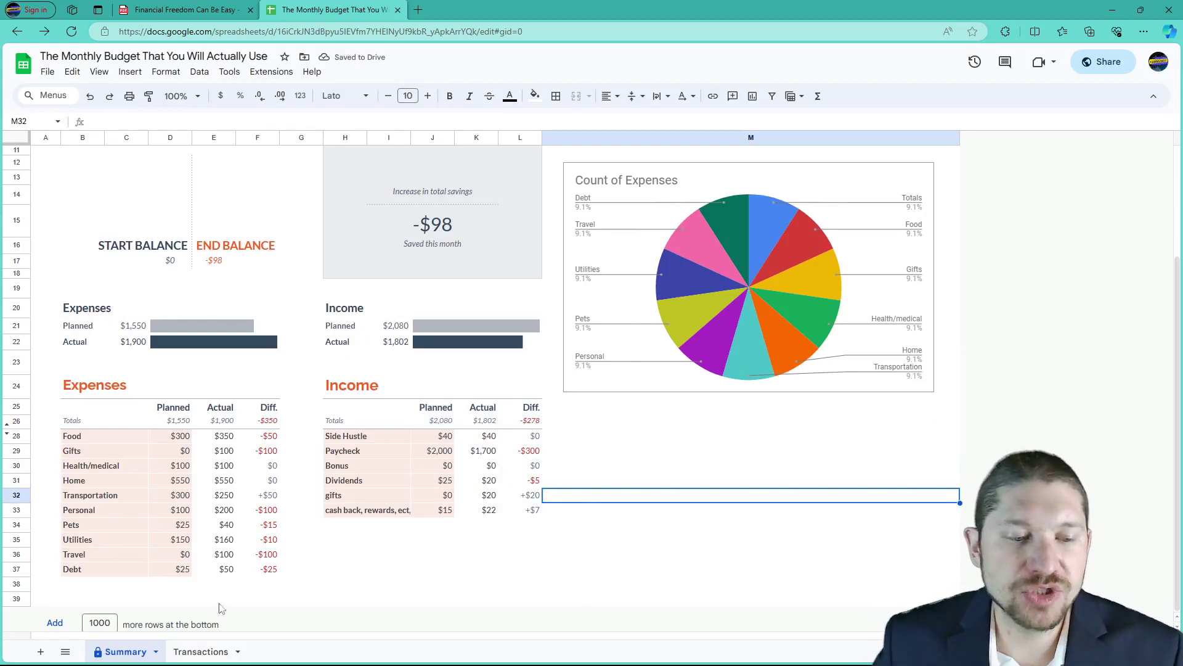
{"action": "left_click", "coordinate": [208, 654]}
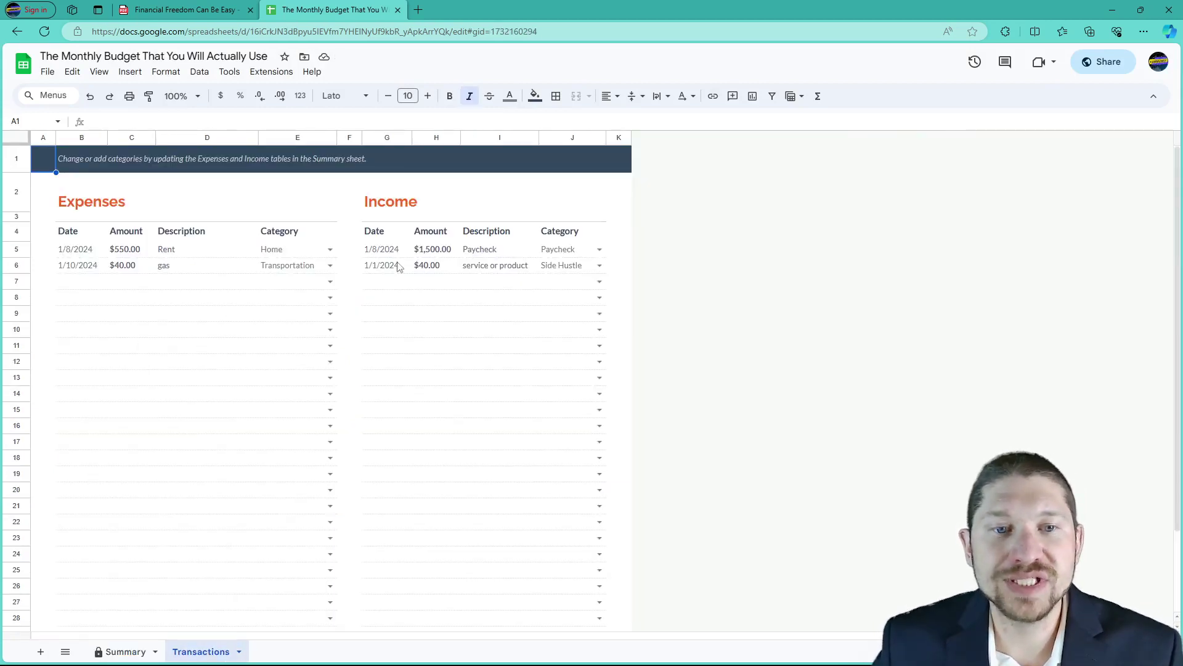
Back on the Summary sheet, inspect the savings formula and the Health/medical planned amount
{"action": "left_click", "coordinate": [125, 651]}
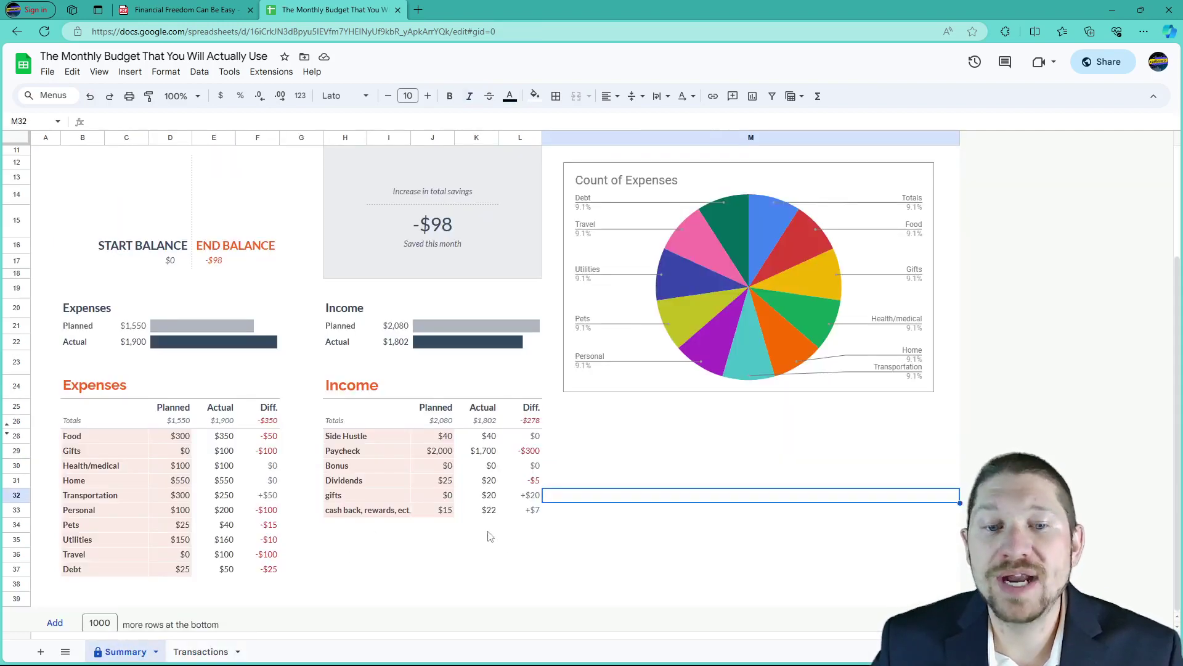
{"action": "left_click", "coordinate": [439, 440]}
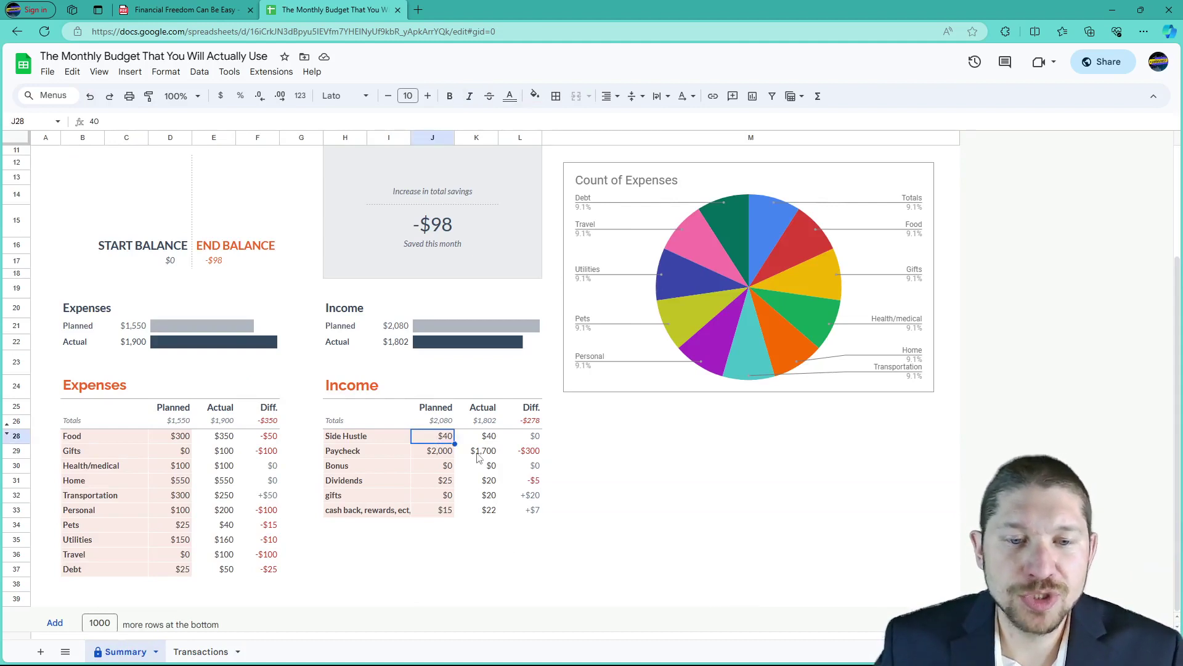
{"action": "left_click", "coordinate": [478, 454]}
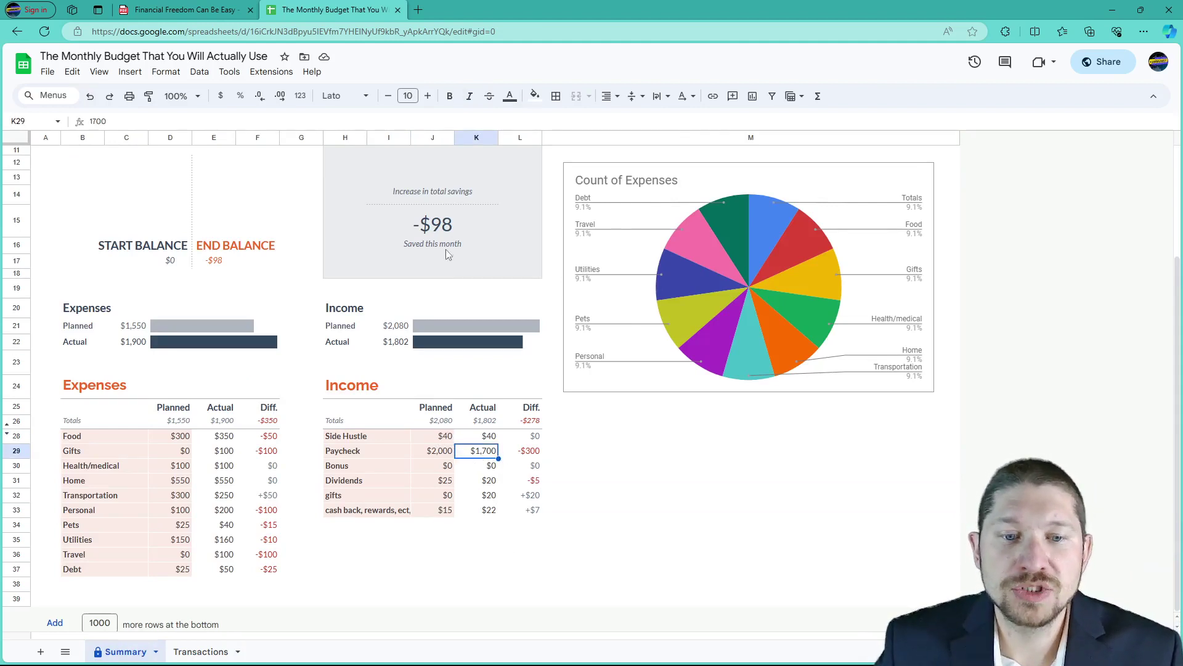
{"action": "left_click", "coordinate": [419, 225]}
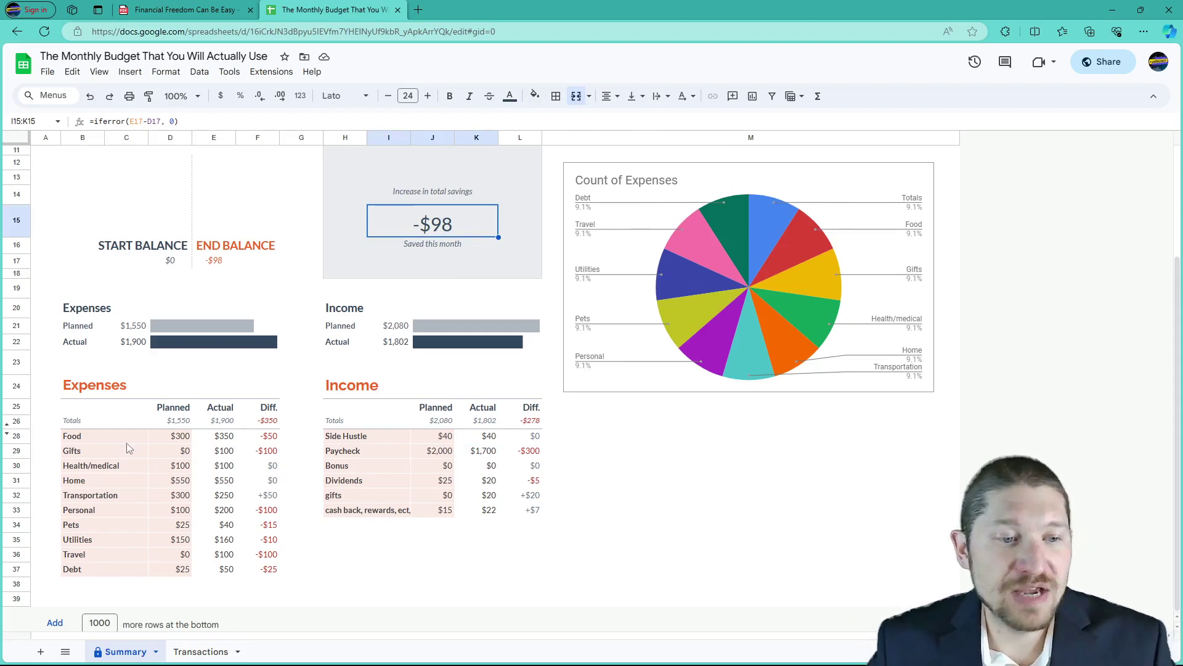
{"action": "left_click", "coordinate": [174, 441]}
{"action": "left_click", "coordinate": [183, 468]}
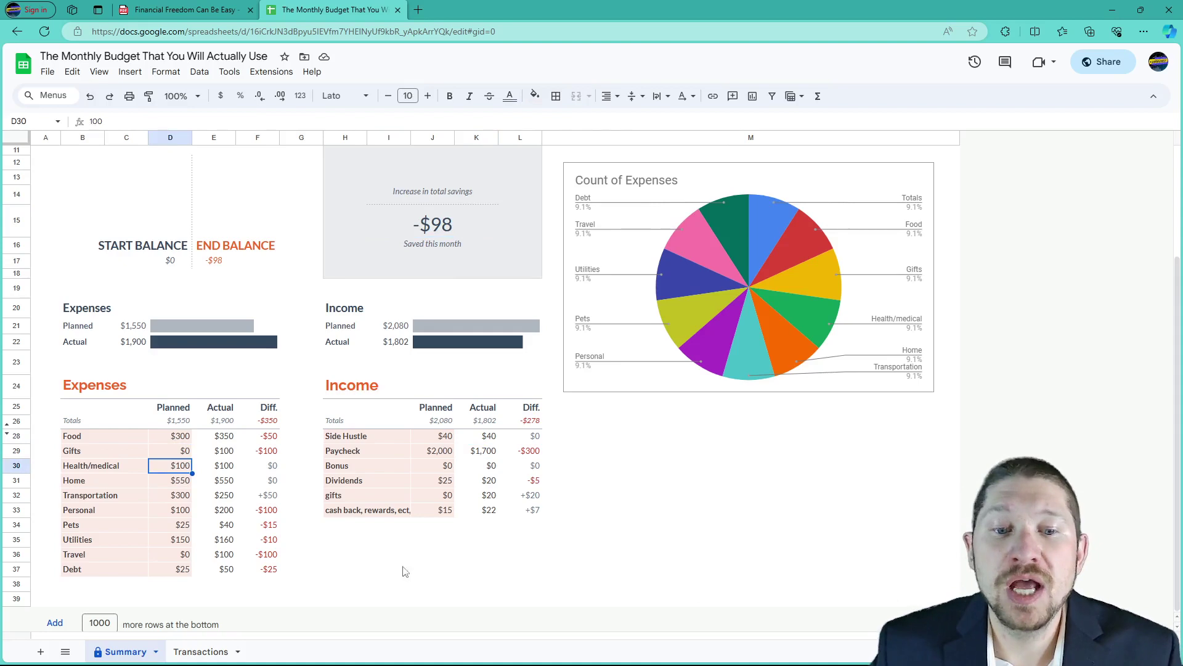
Set the Paycheck actual income back to 1800
{"action": "left_click", "coordinate": [488, 452]}
{"action": "type", "text": "18"}
{"action": "left_click", "coordinate": [584, 570]}
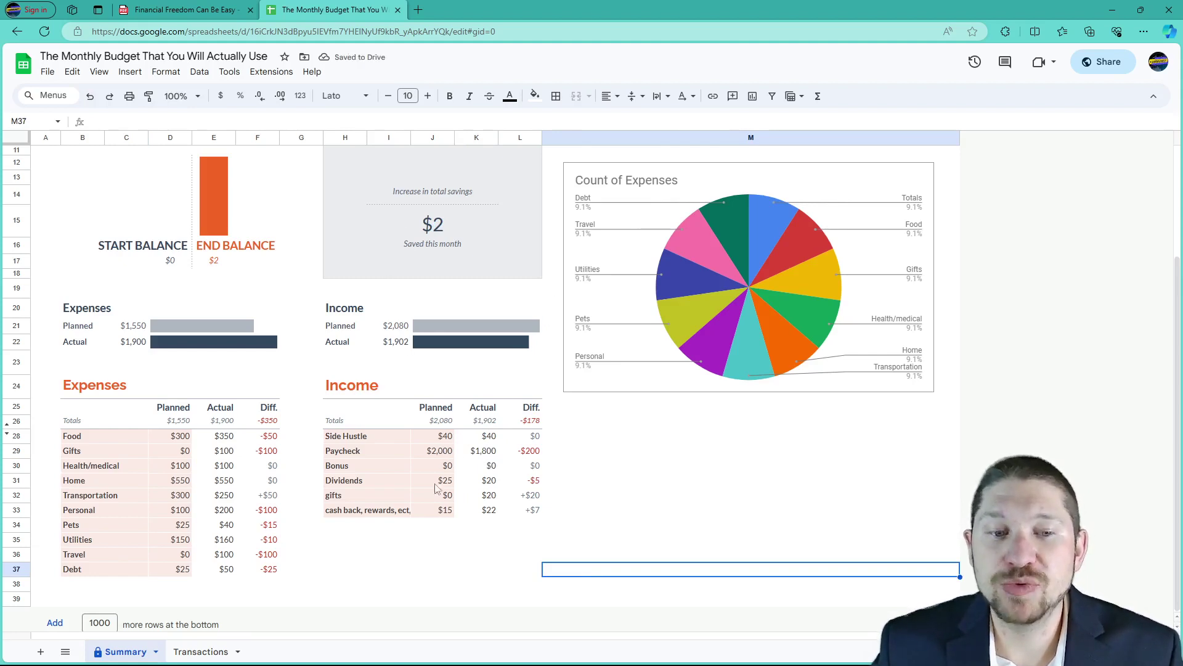
{"action": "left_click", "coordinate": [345, 441]}
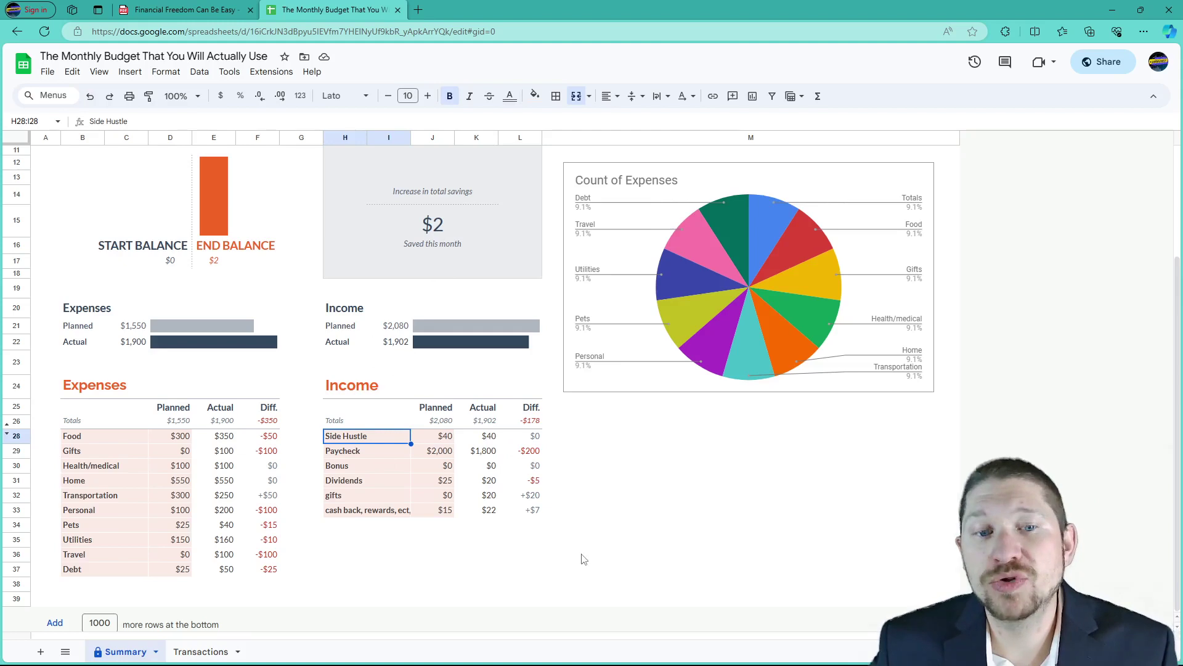
Inspect the Side Hustle, Bonus and Dividends income rows
{"action": "left_click", "coordinate": [444, 439]}
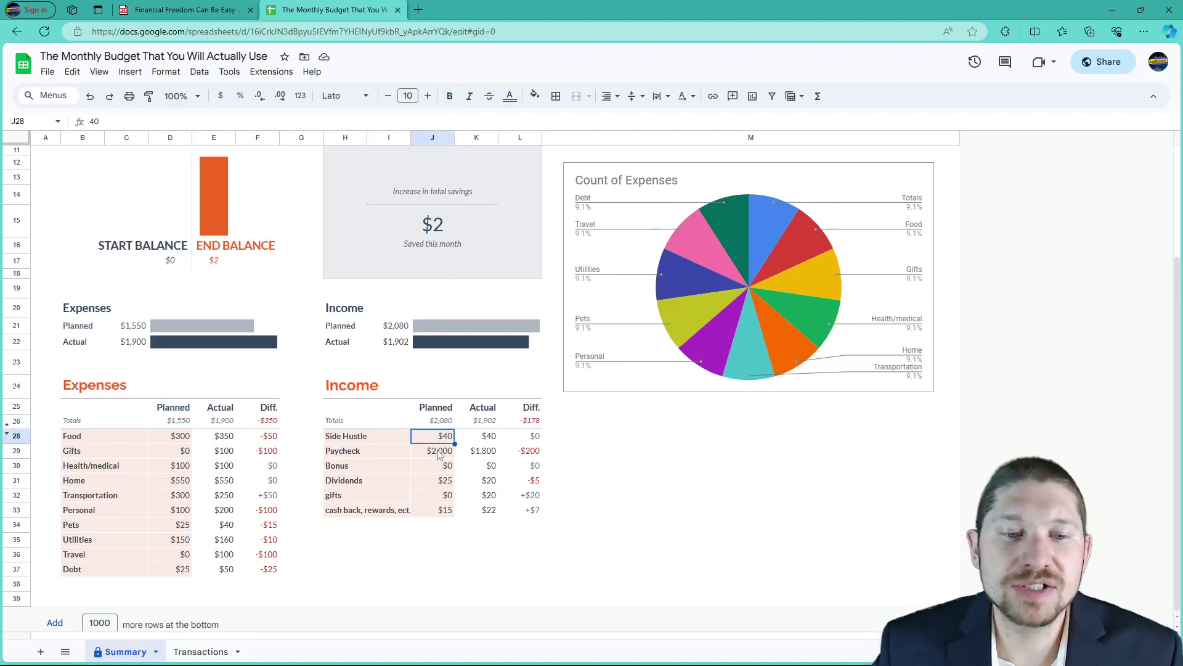
{"action": "left_click", "coordinate": [492, 437]}
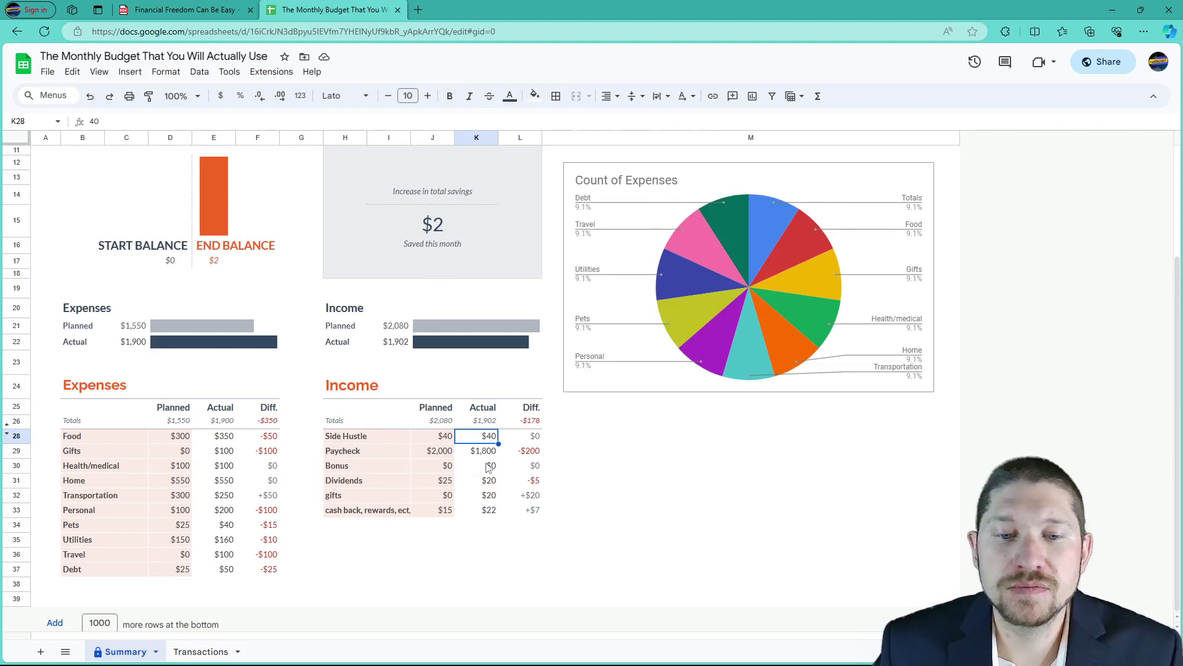
{"action": "left_click", "coordinate": [385, 471]}
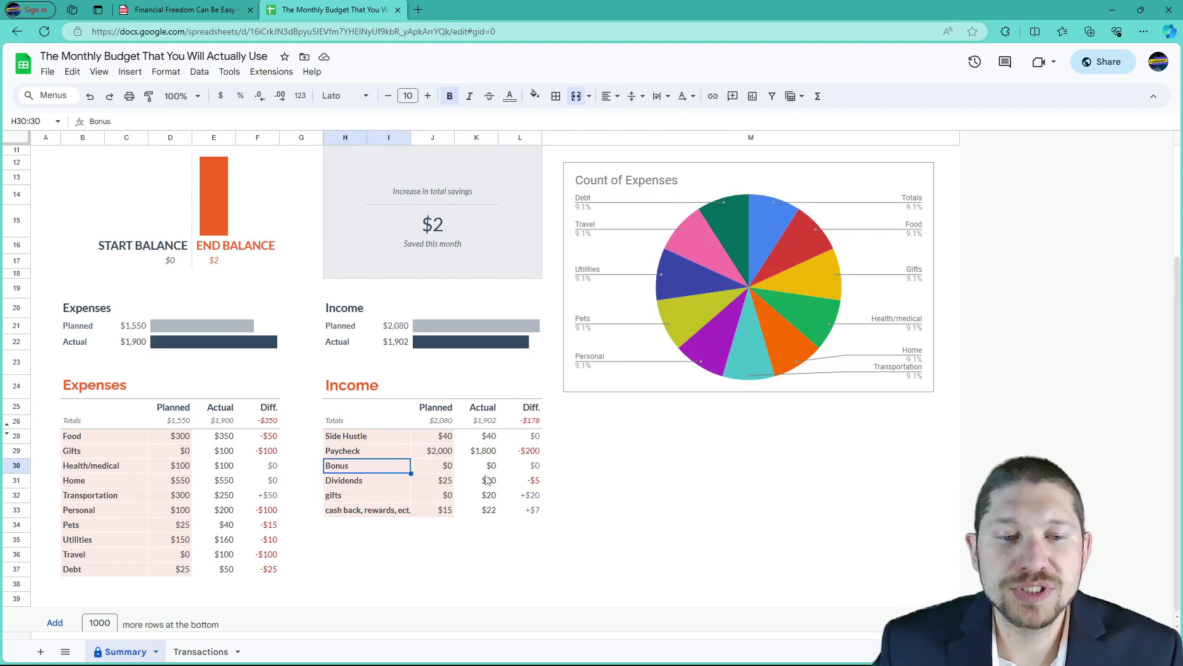
{"action": "left_click", "coordinate": [364, 484]}
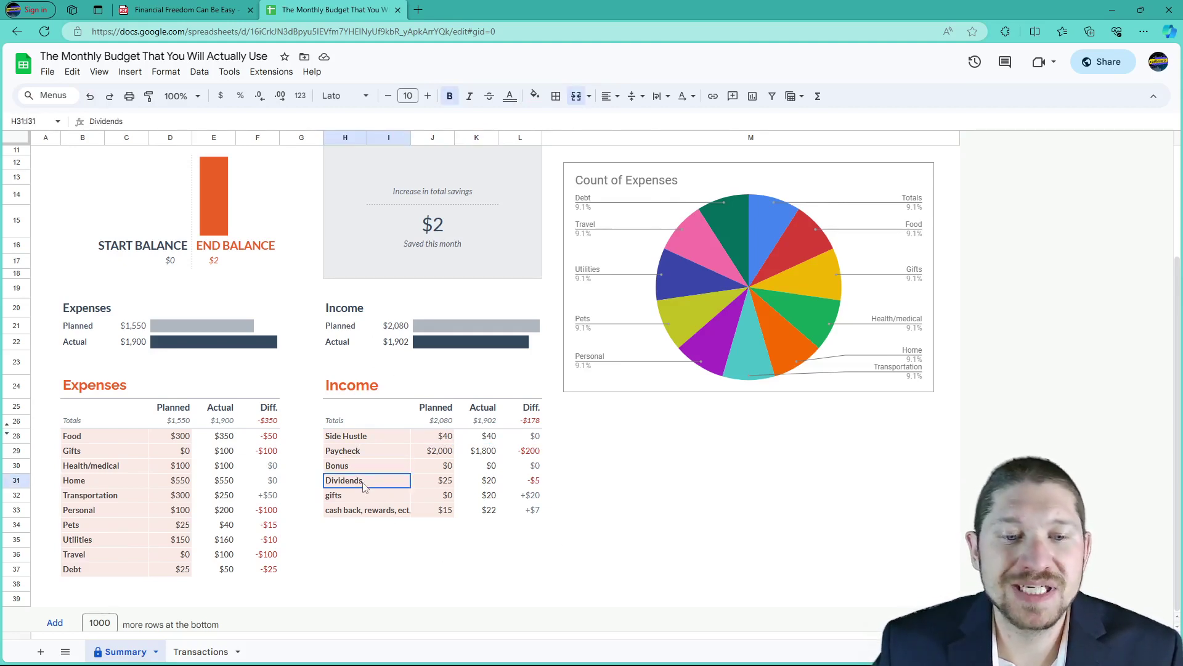
Re-enter Dividends planned as 25 and set Dividends actual to 5
{"action": "left_click", "coordinate": [445, 484]}
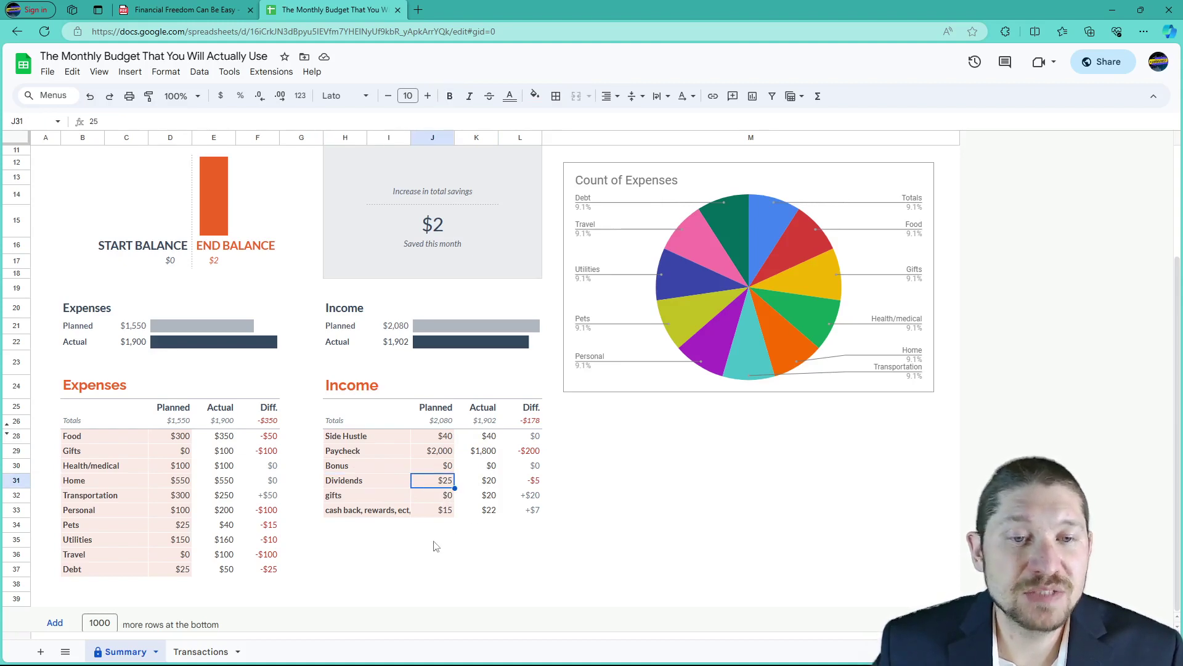
{"action": "type", "text": "5"}
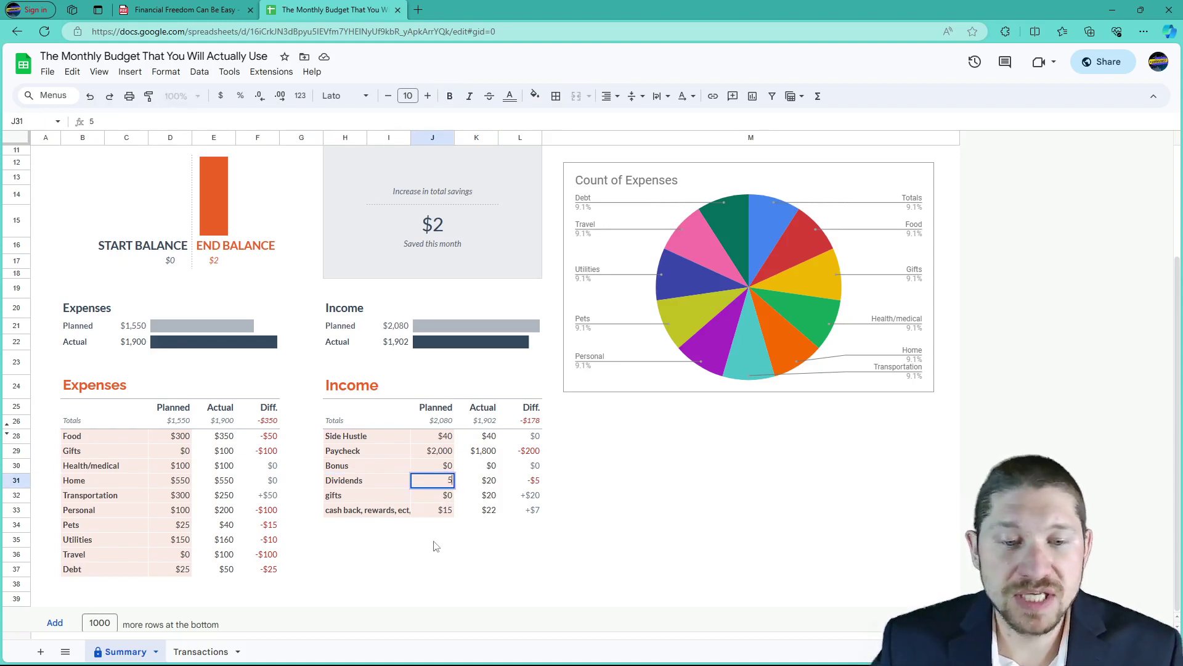
{"action": "type", "text": "25"}
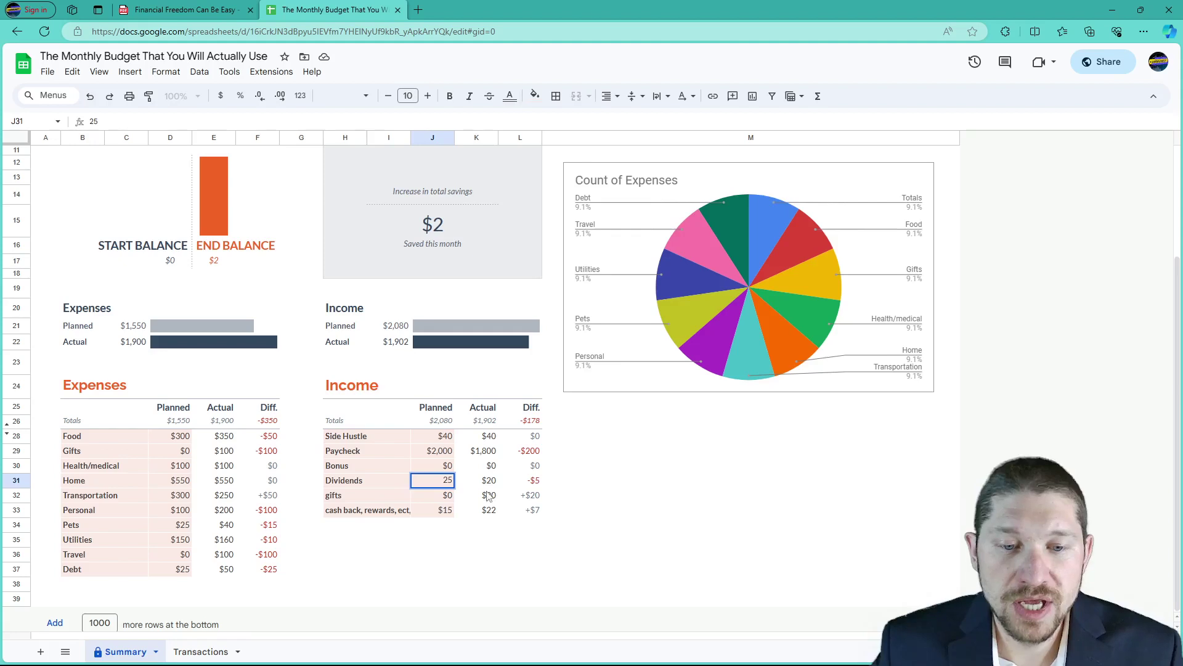
{"action": "left_click", "coordinate": [495, 487]}
{"action": "type", "text": "5"}
{"action": "left_click", "coordinate": [577, 567]}
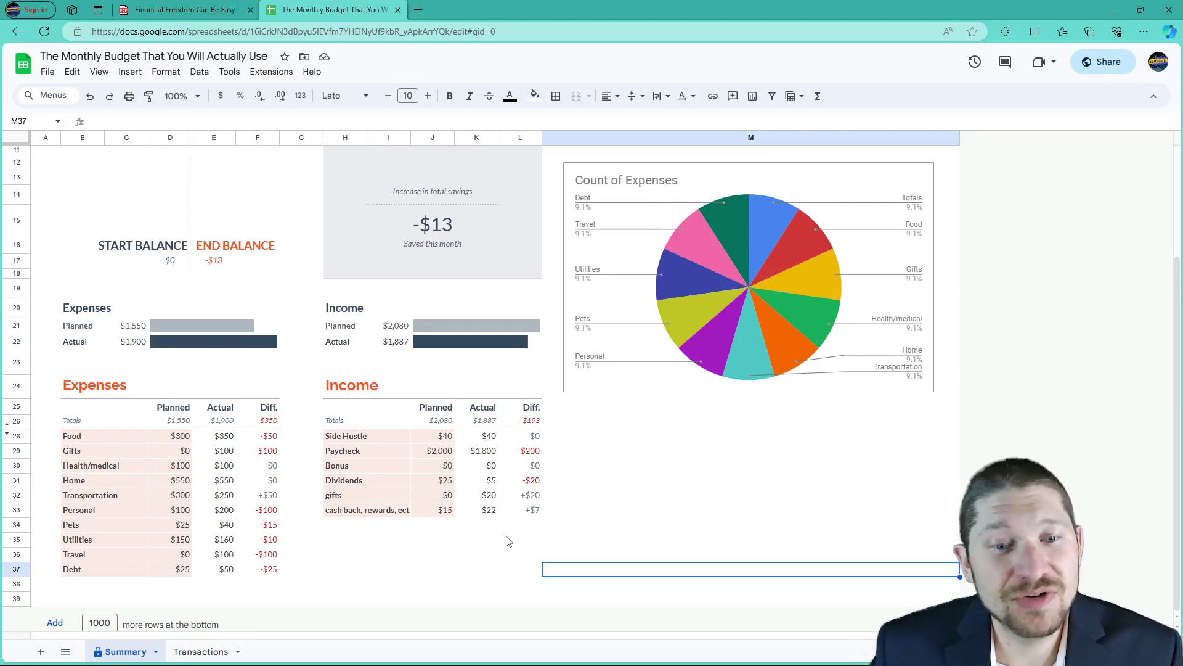
Enter 5 as the Dividends planned amount and 1 as the actual
{"action": "left_click", "coordinate": [446, 483]}
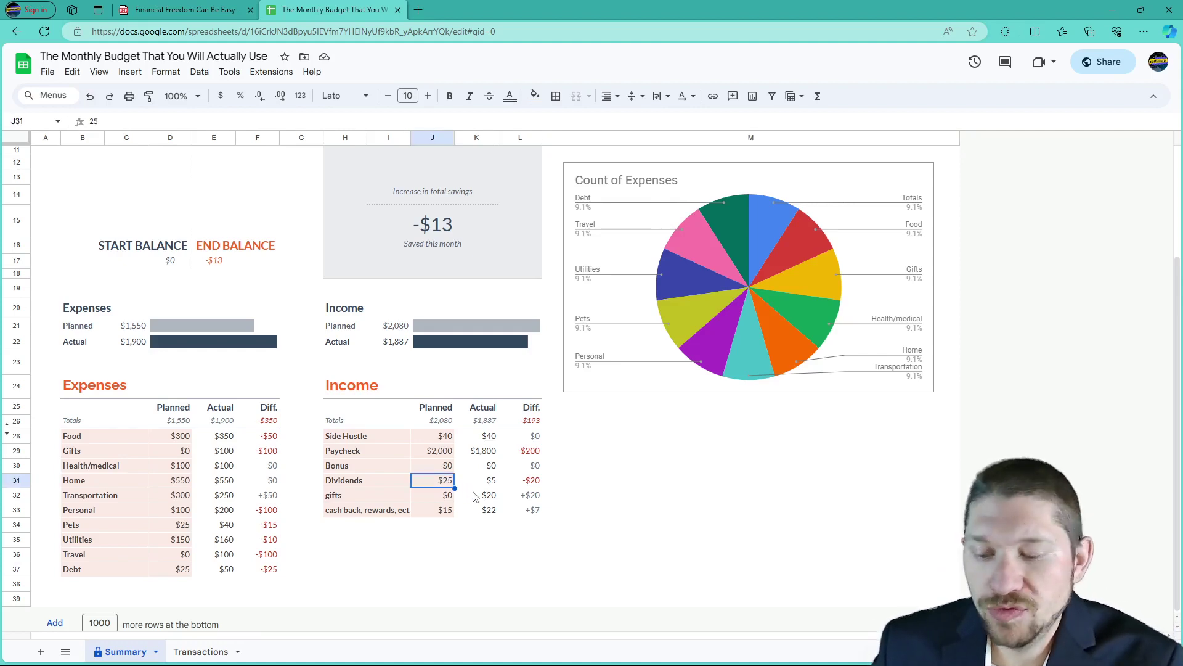
{"action": "type", "text": "5"}
{"action": "left_click", "coordinate": [485, 482]}
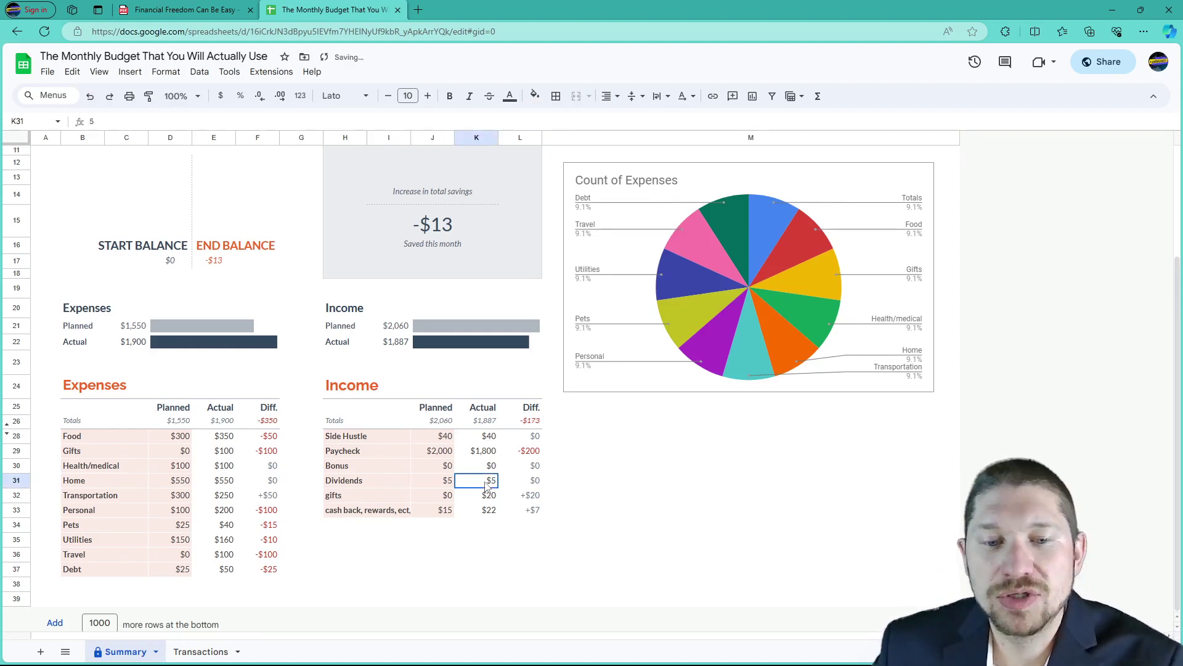
{"action": "type", "text": "1"}
{"action": "left_click", "coordinate": [560, 500]}
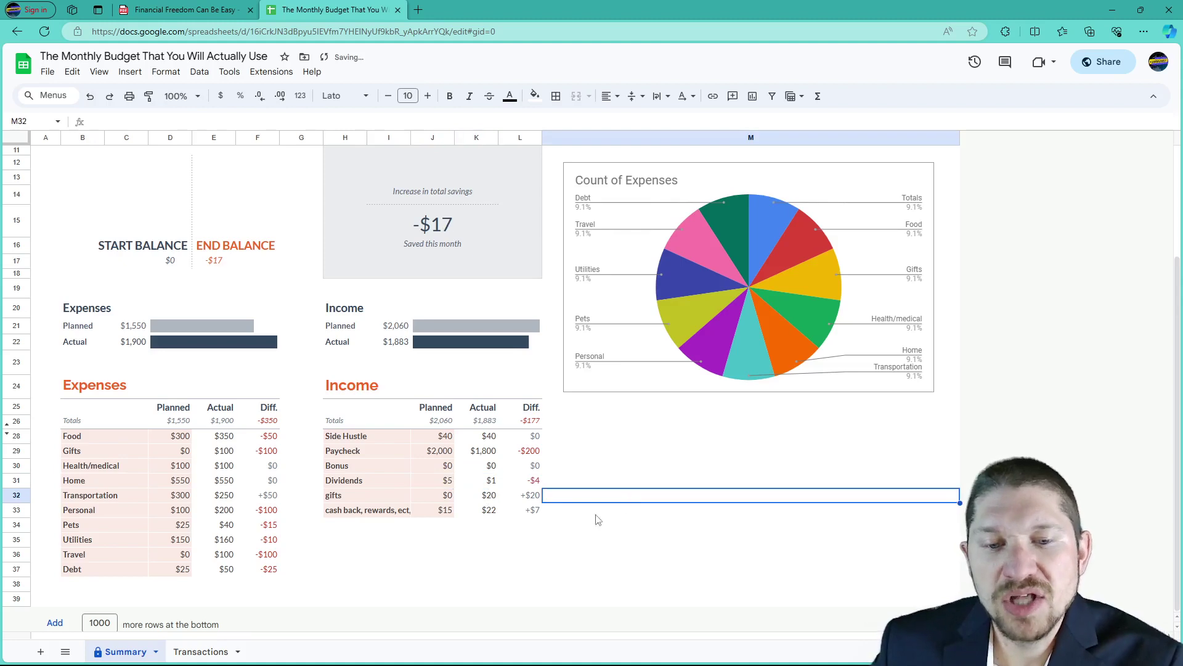
{"action": "left_click", "coordinate": [513, 568]}
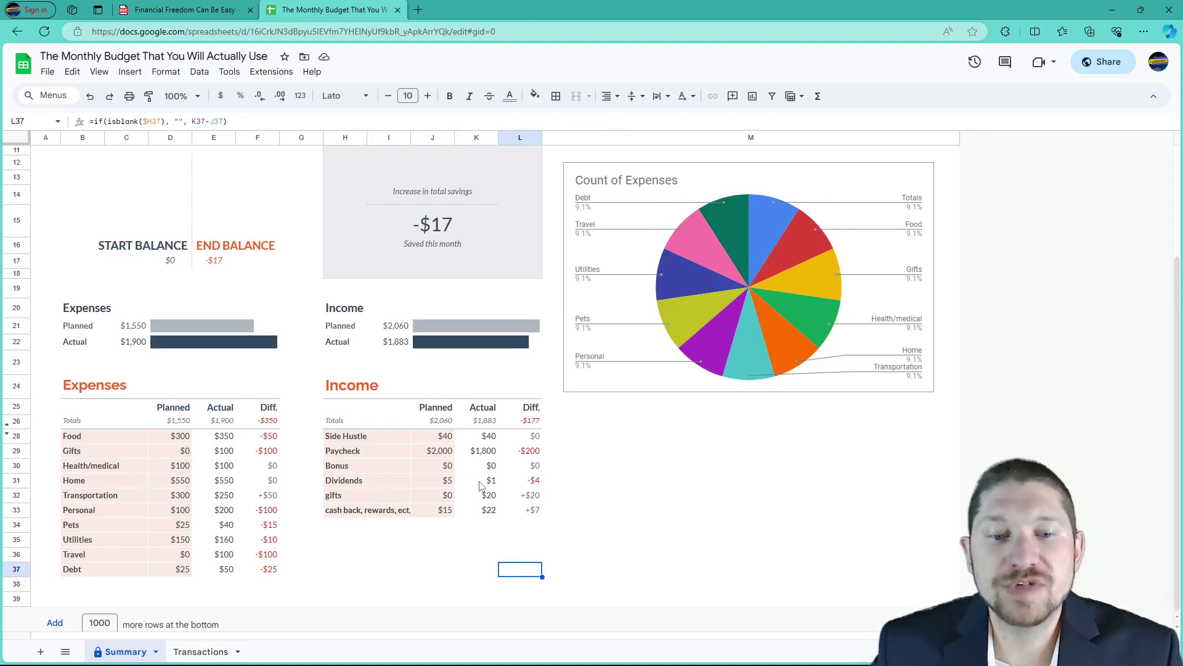
Clear both Dividends planned and actual cells so the row shows $0 and $0
{"action": "left_click", "coordinate": [436, 487]}
{"action": "key", "text": "Delete"}
{"action": "left_click", "coordinate": [478, 484]}
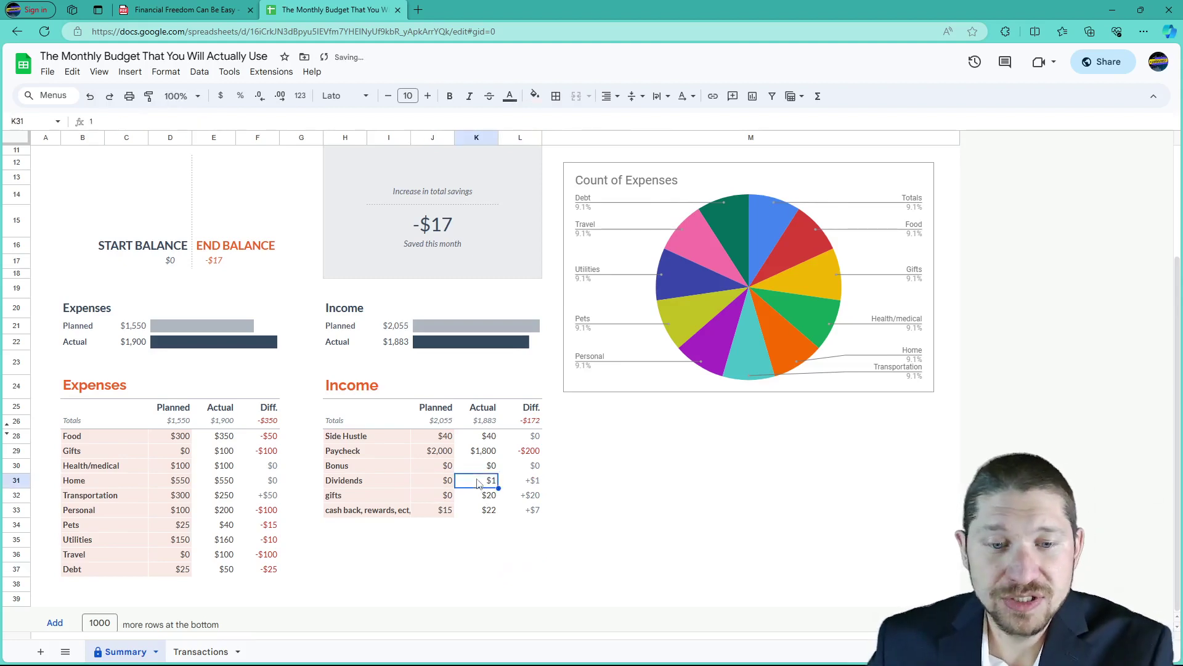
{"action": "key", "text": "Delete"}
{"action": "left_click", "coordinate": [678, 512]}
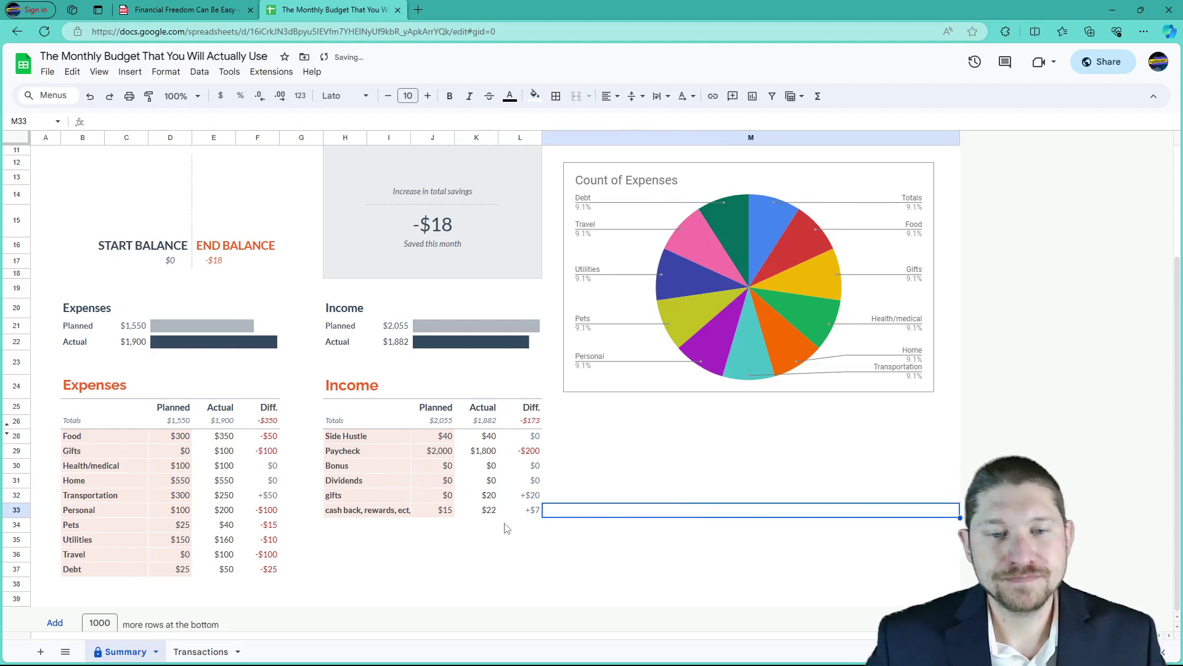
{"action": "left_click", "coordinate": [436, 499]}
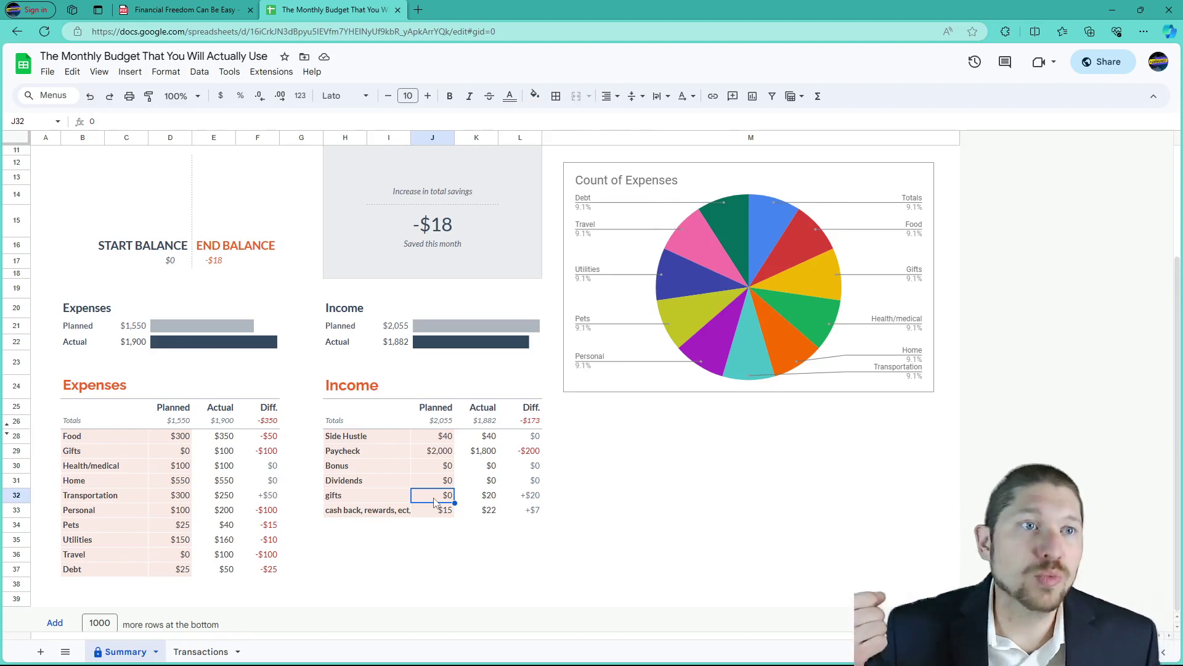
Check the gifts row, then set cash back planned and actual to $5 each
{"action": "left_click", "coordinate": [483, 499]}
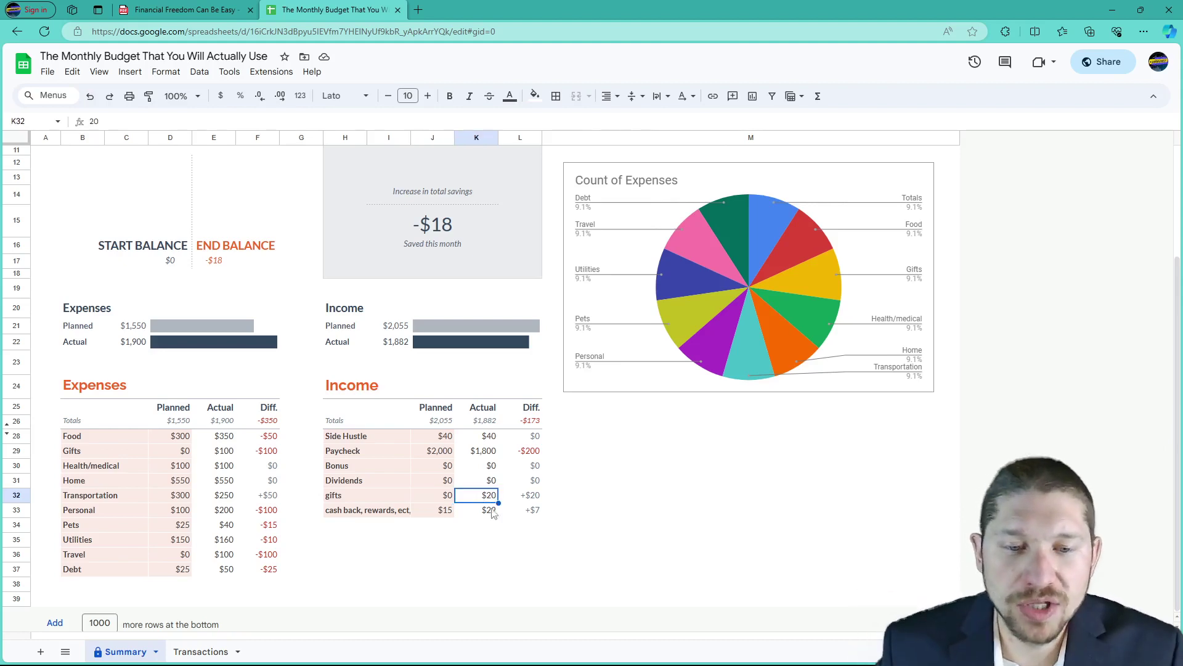
{"action": "left_click", "coordinate": [526, 499]}
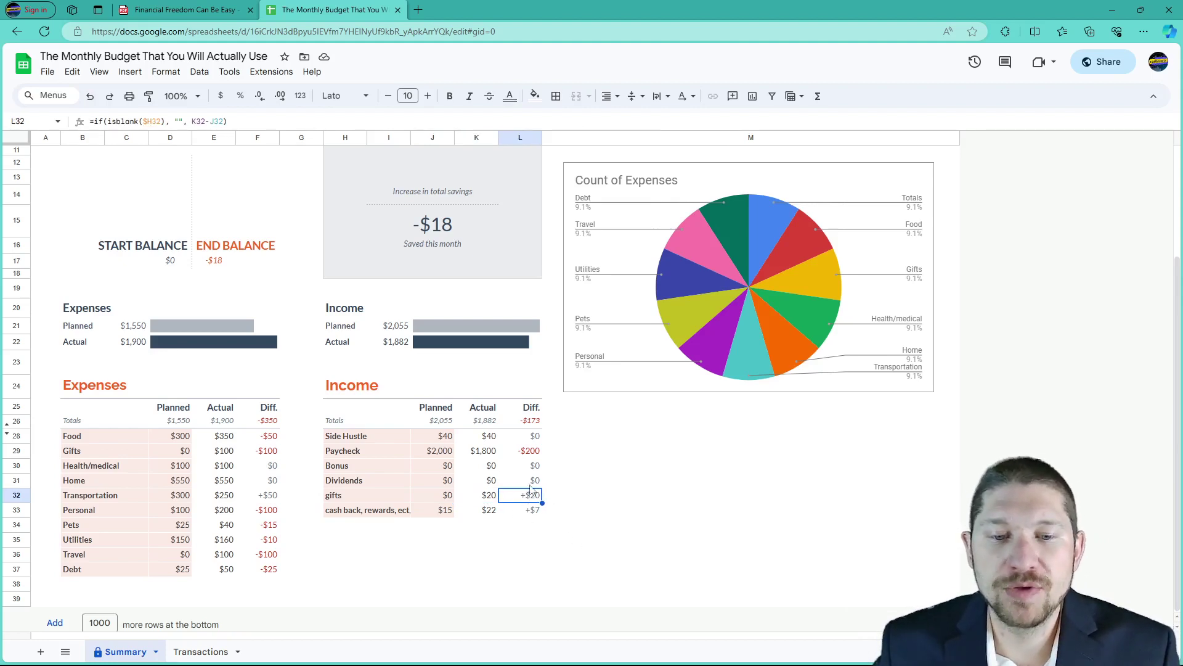
{"action": "left_click", "coordinate": [435, 514]}
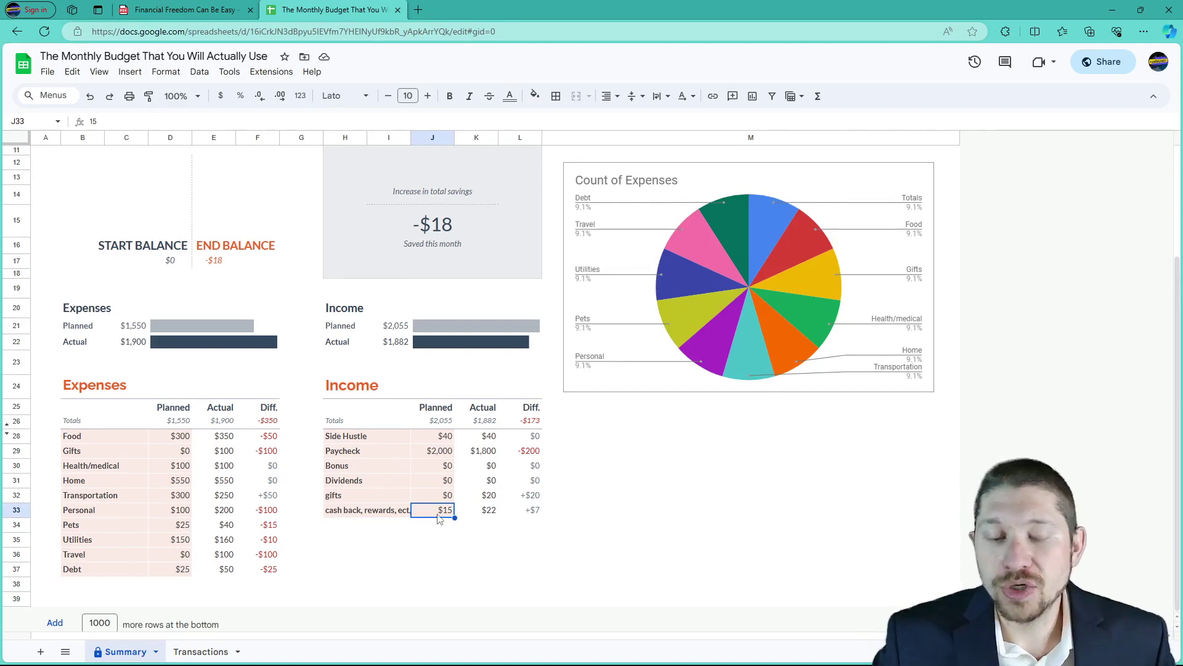
{"action": "type", "text": "5"}
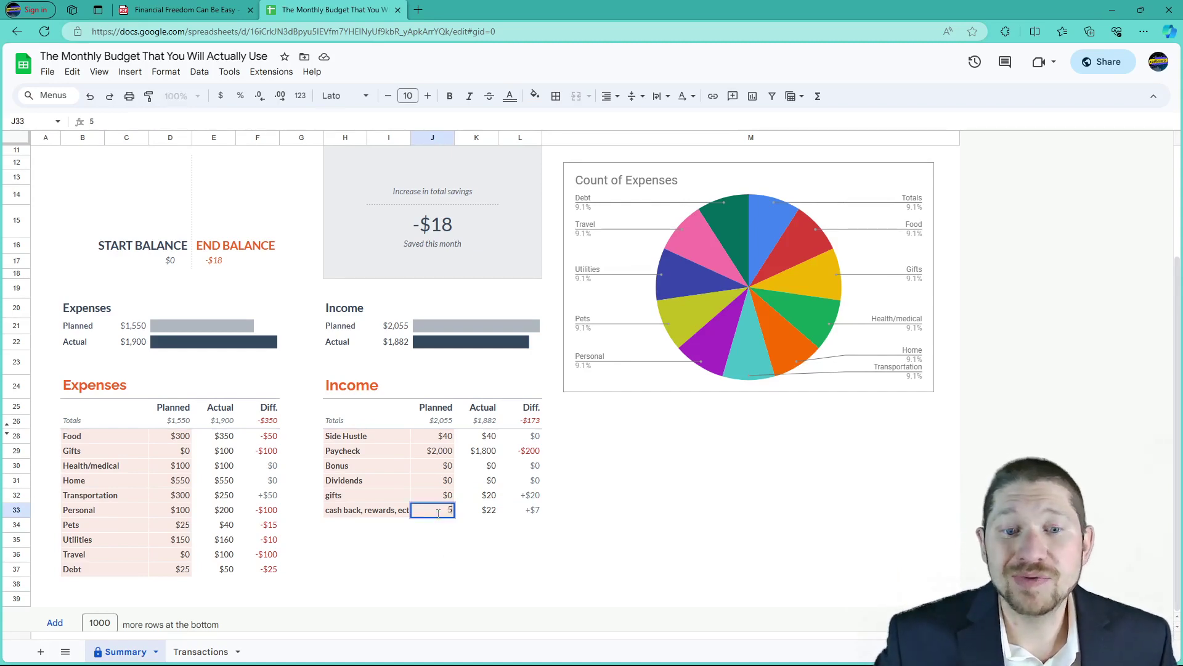
{"action": "left_click", "coordinate": [570, 542]}
{"action": "left_click", "coordinate": [483, 514]}
{"action": "type", "text": "5"}
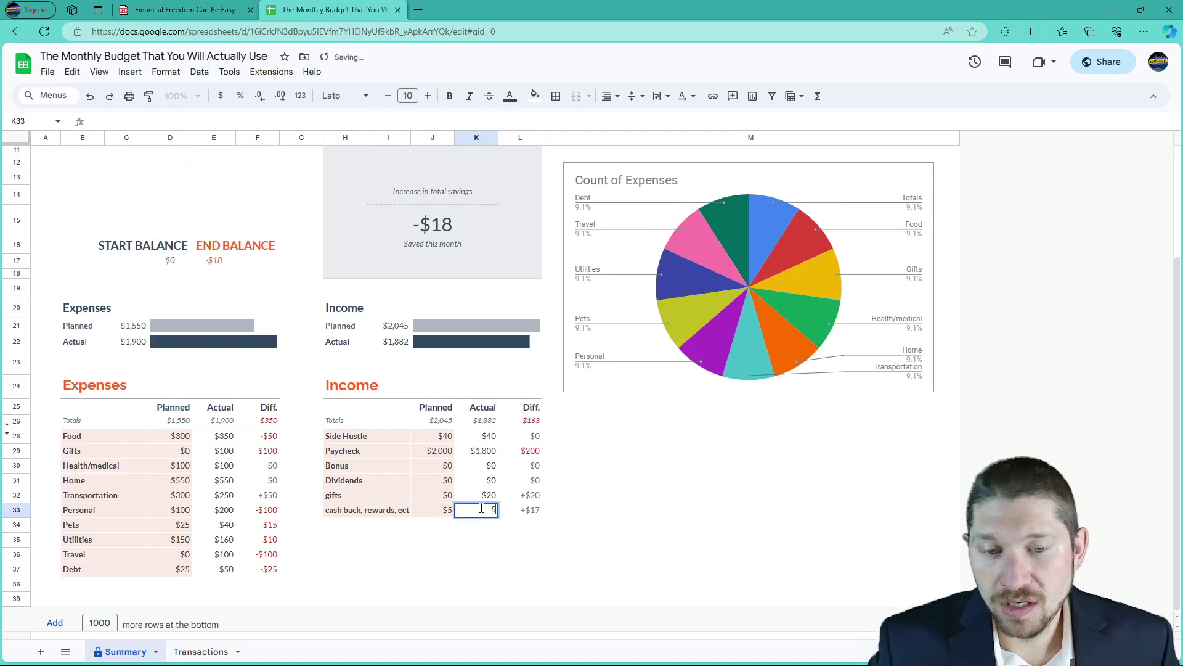
{"action": "left_click", "coordinate": [430, 517]}
Change cash back planned to $20, then to $10, and check the savings formula
{"action": "type", "text": "20"}
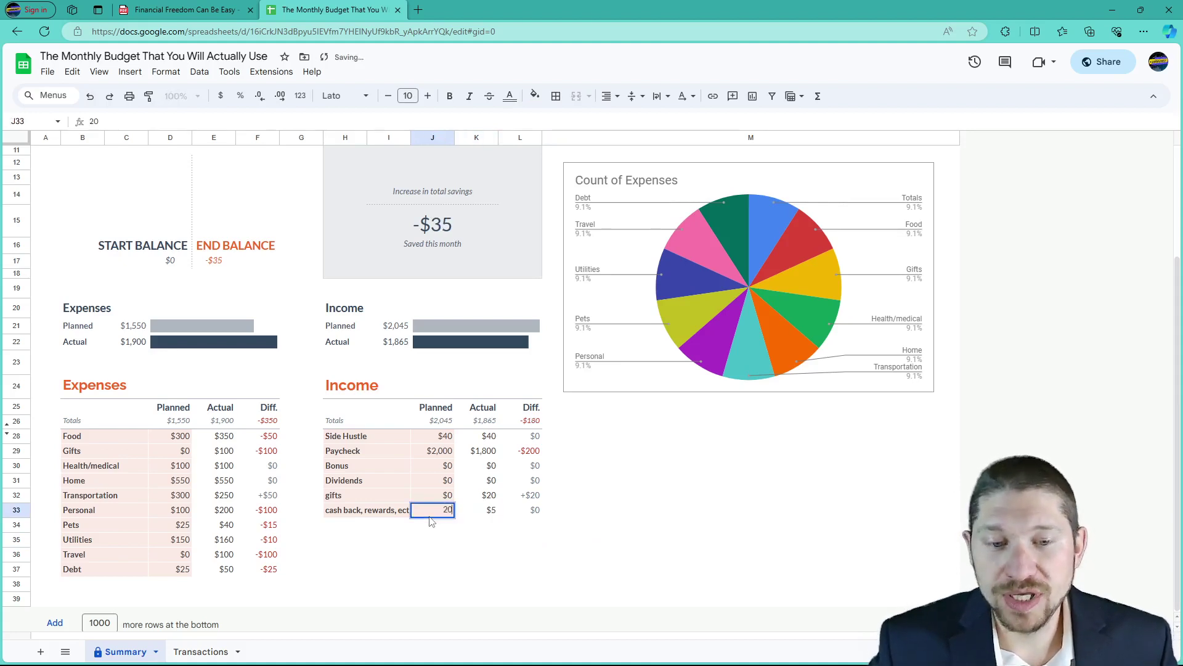
{"action": "left_click", "coordinate": [593, 570]}
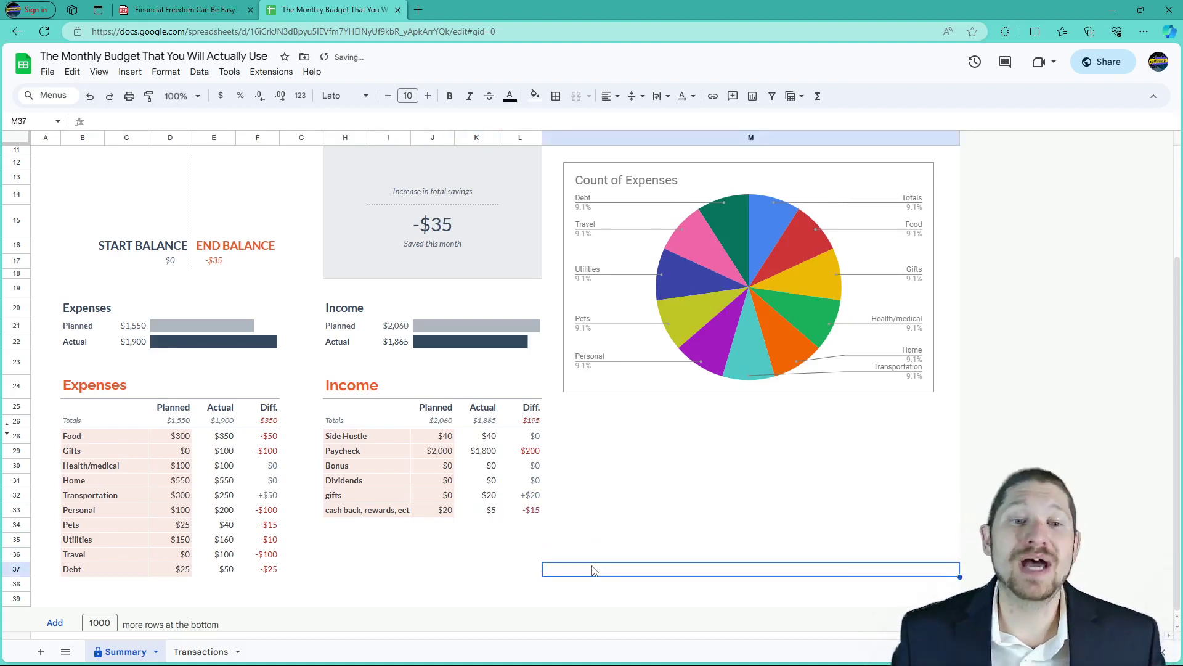
{"action": "left_click", "coordinate": [447, 517]}
{"action": "type", "text": "10"}
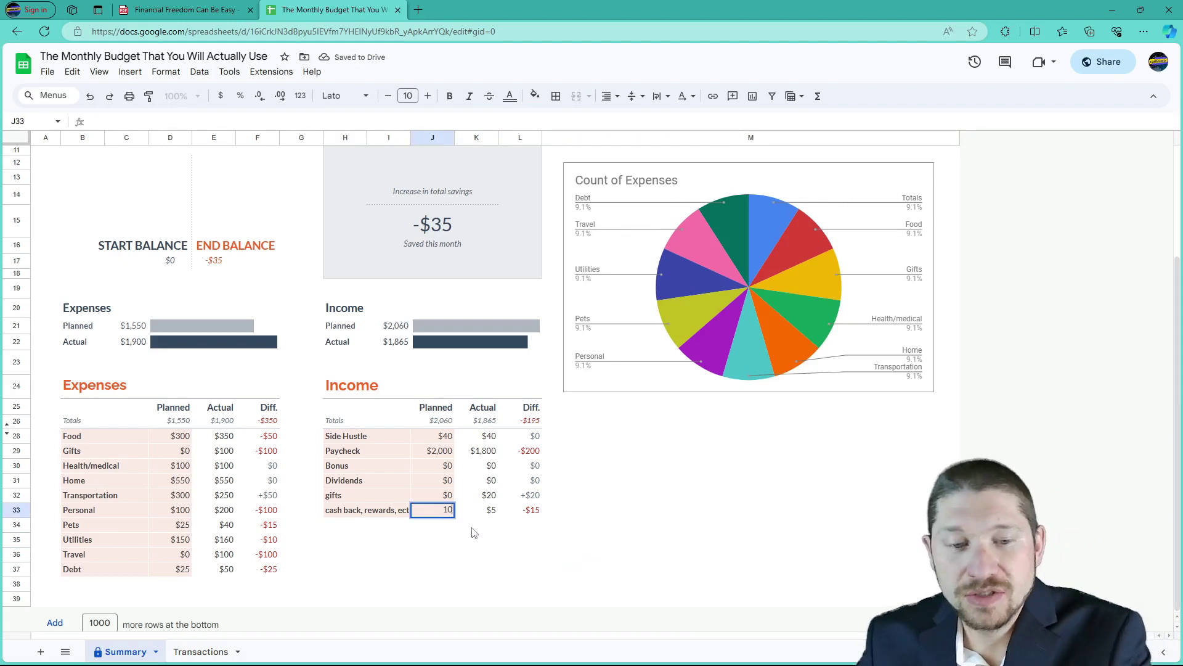
{"action": "left_click", "coordinate": [576, 555]}
{"action": "left_click", "coordinate": [425, 242]}
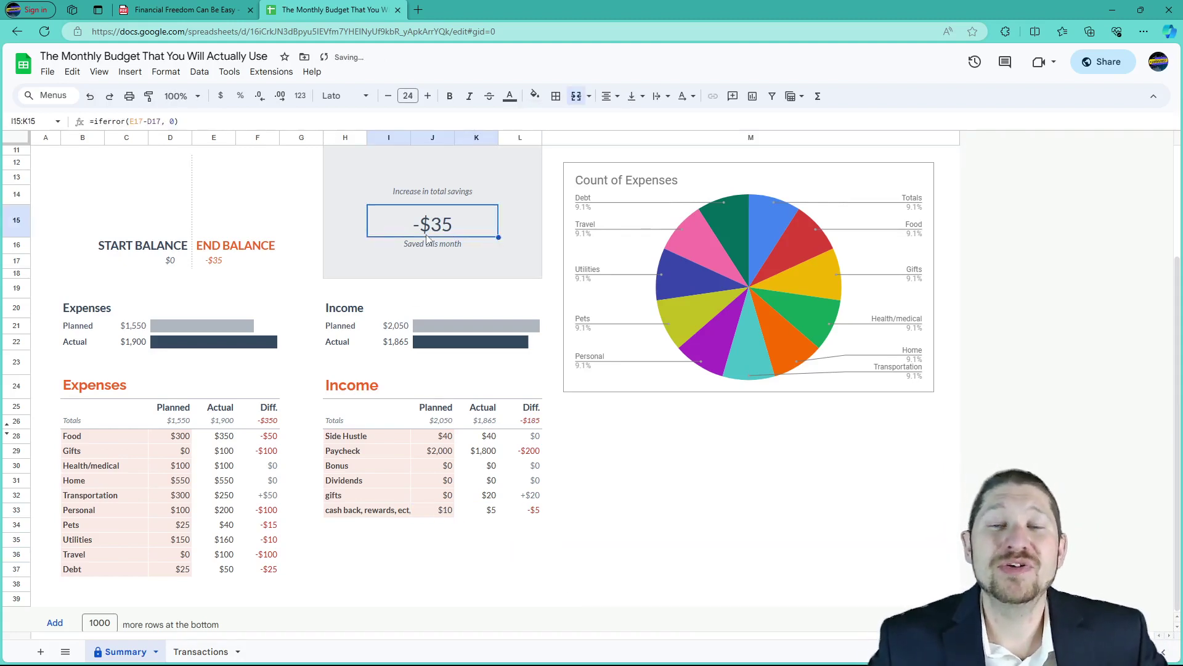
{"action": "left_click", "coordinate": [617, 452]}
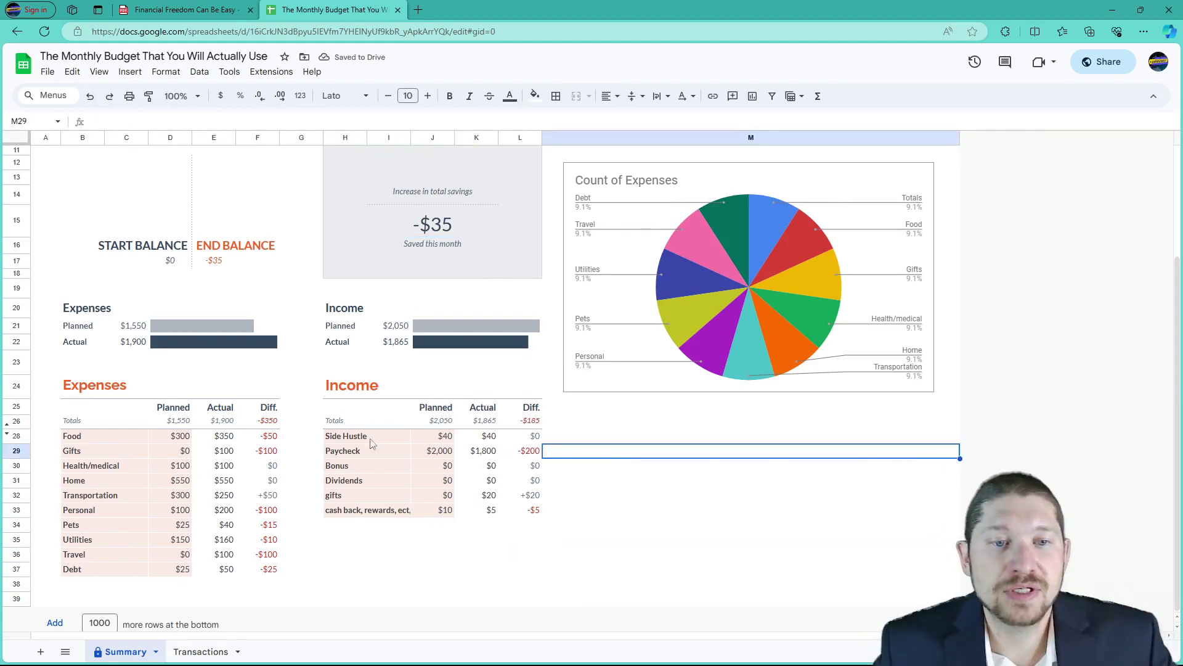
{"action": "left_click", "coordinate": [392, 327]}
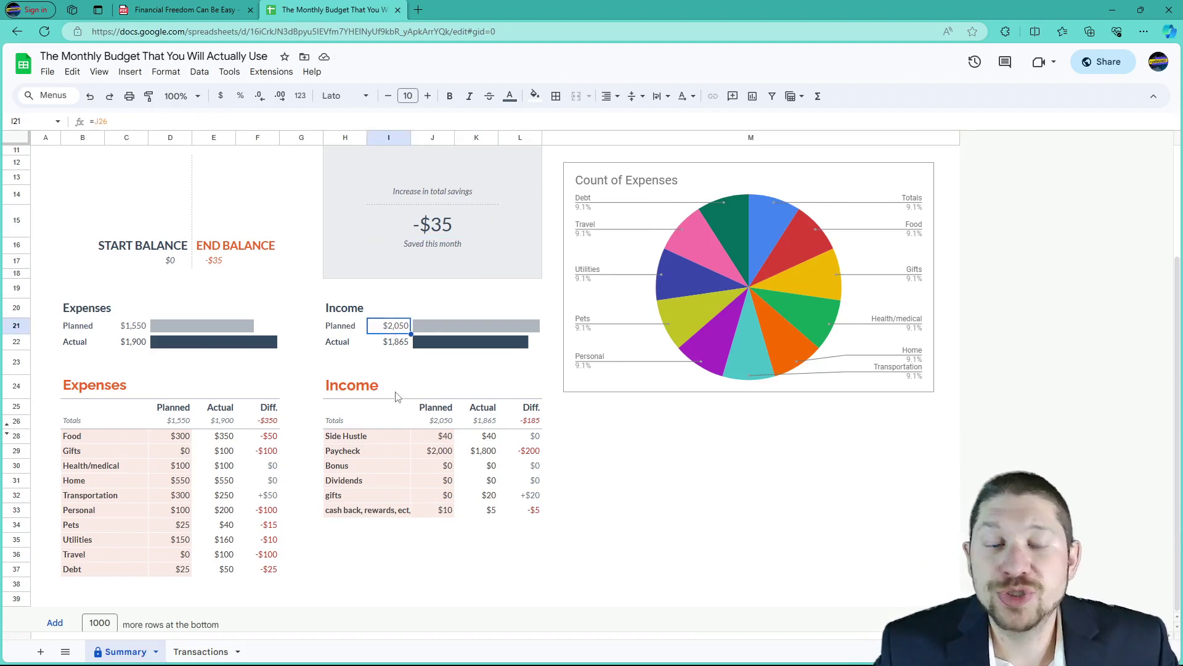
{"action": "left_click", "coordinate": [399, 344]}
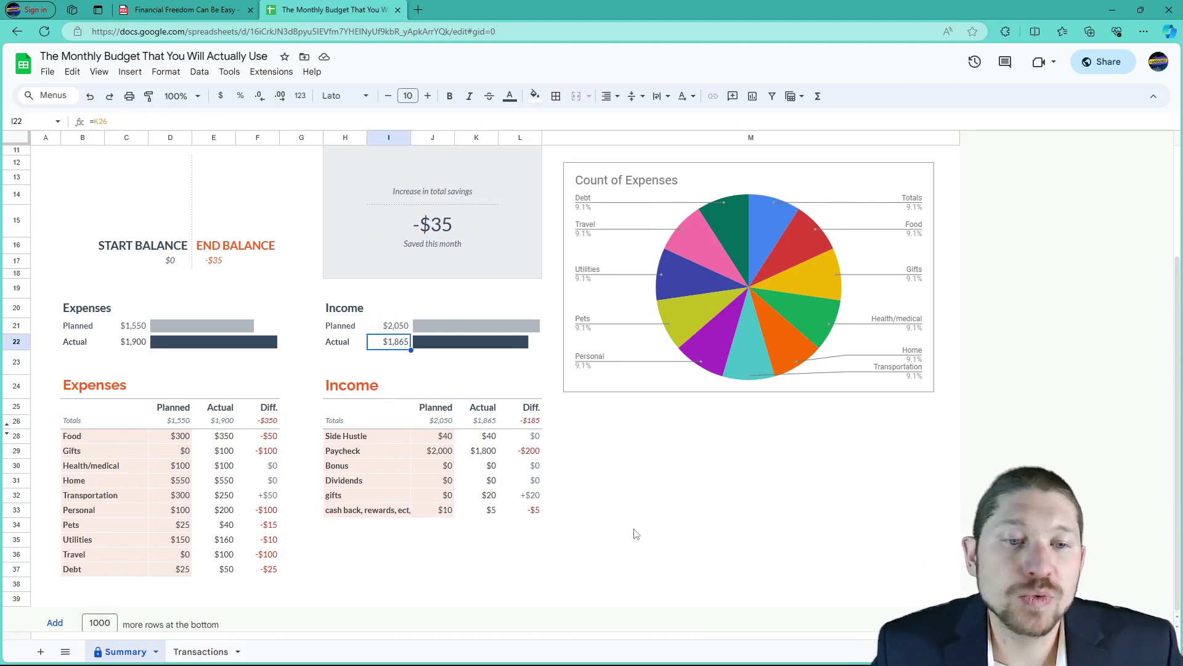
{"action": "scroll", "coordinate": [638, 500], "scroll_direction": "up", "scroll_amount": 1}
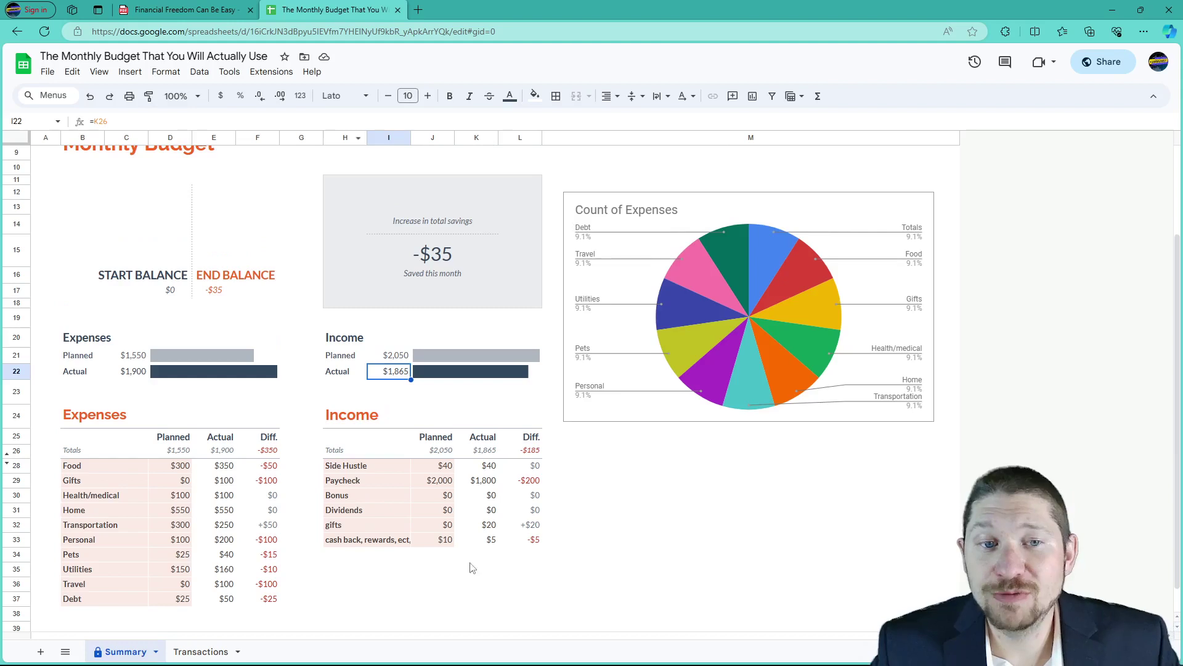
{"action": "scroll", "coordinate": [191, 248], "scroll_direction": "down", "scroll_amount": 1}
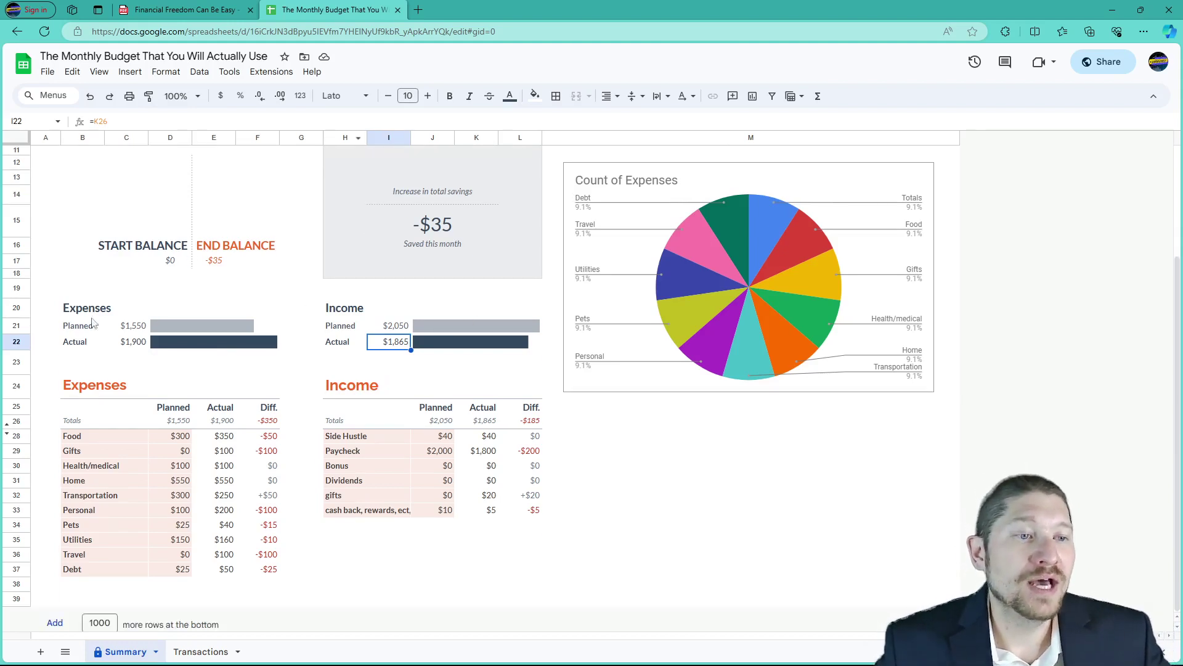
{"action": "left_click", "coordinate": [137, 329]}
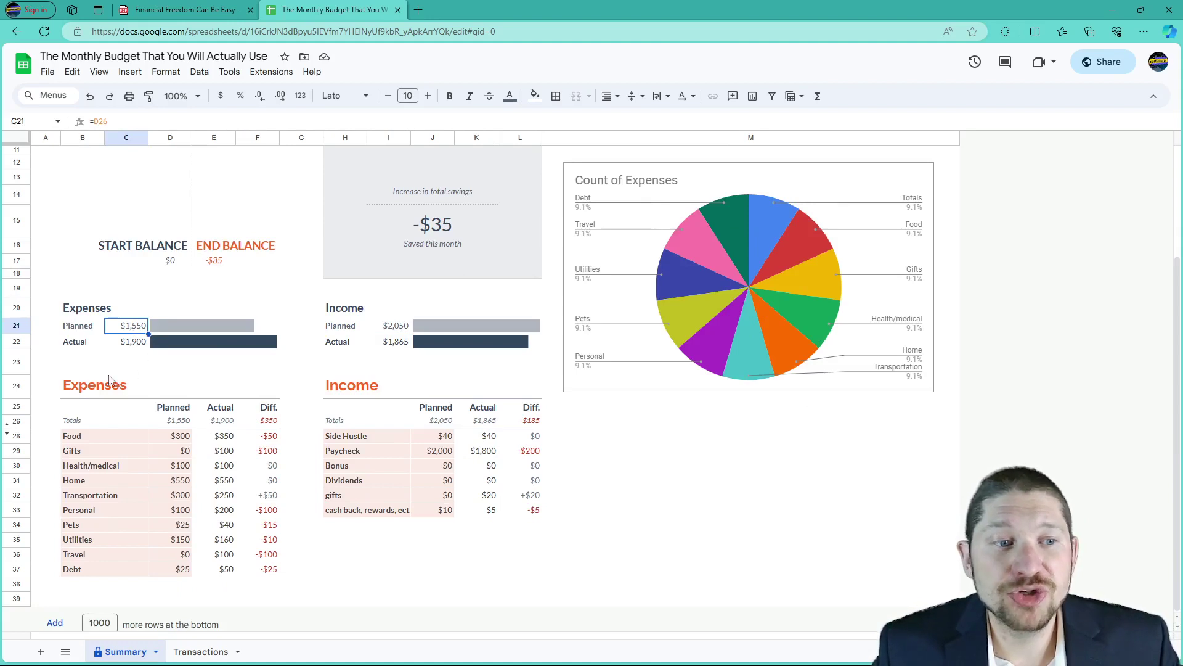
{"action": "left_click", "coordinate": [131, 344]}
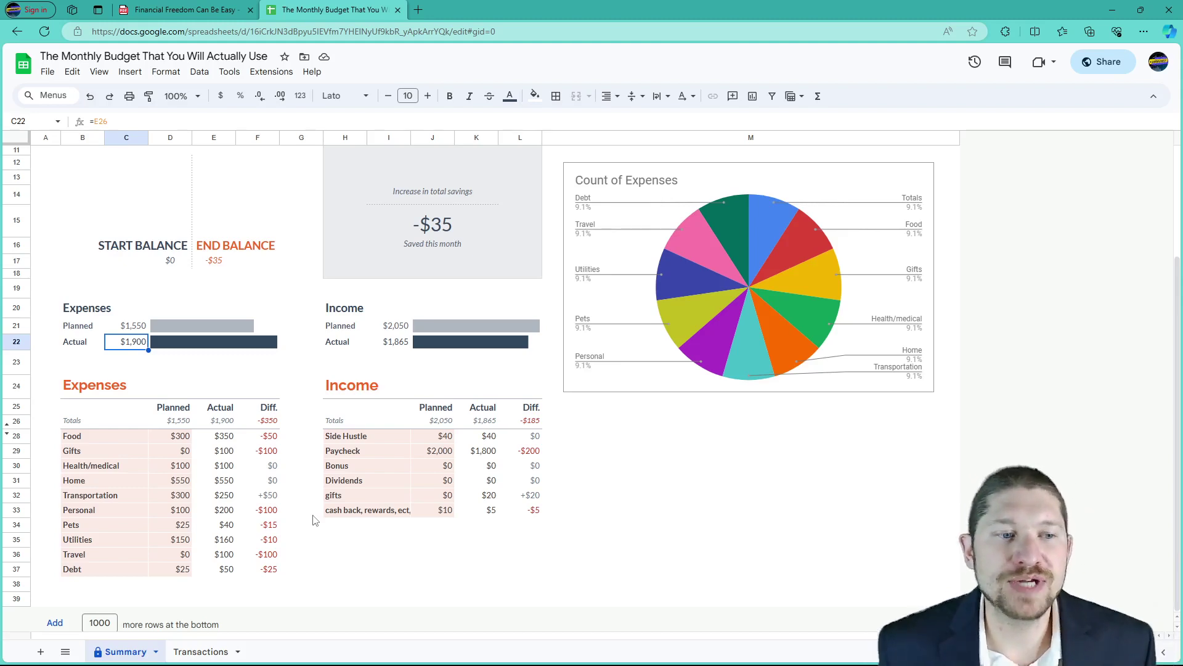
{"action": "left_click", "coordinate": [141, 330]}
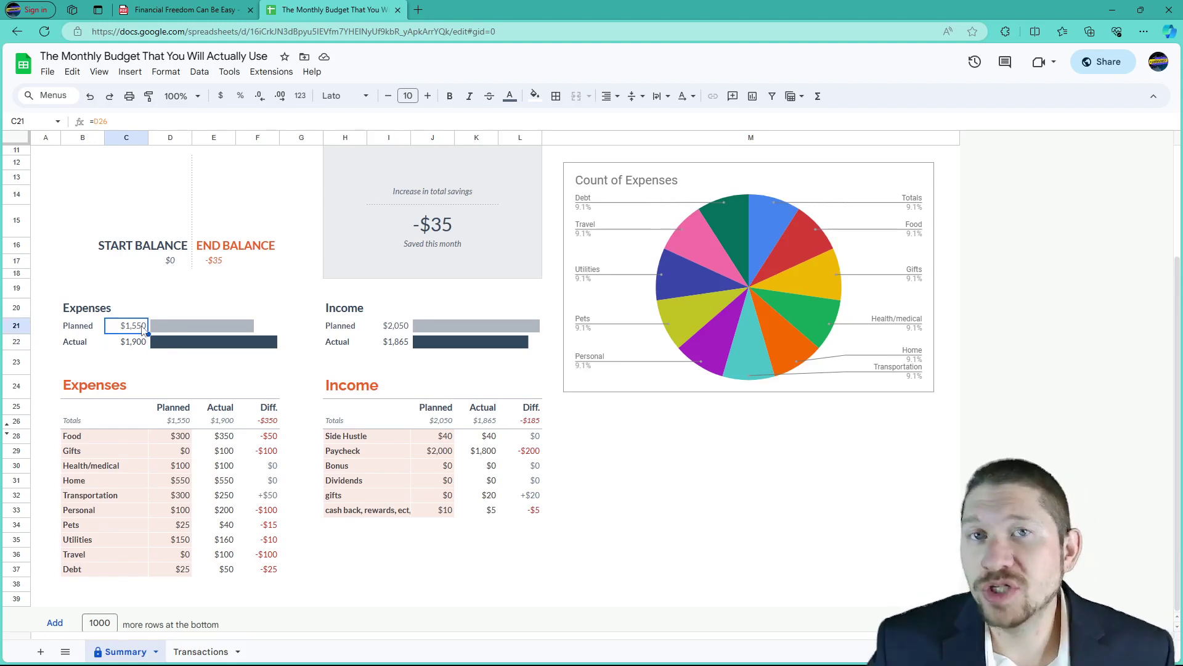
{"action": "left_click", "coordinate": [222, 454]}
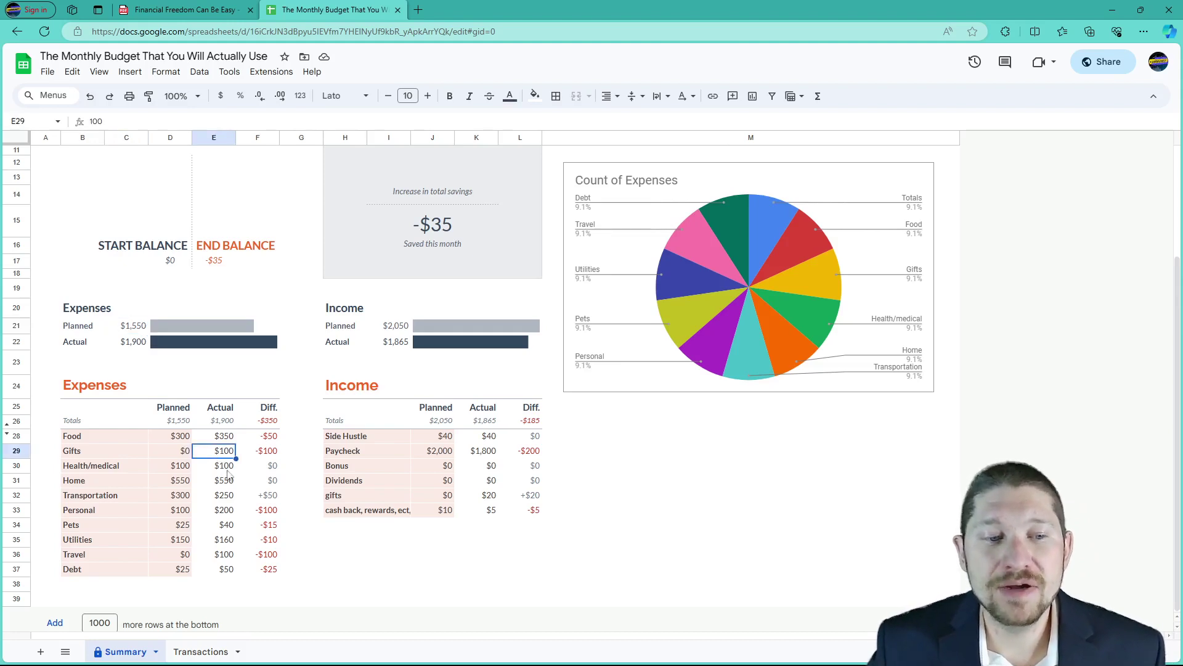
{"action": "left_click", "coordinate": [186, 458]}
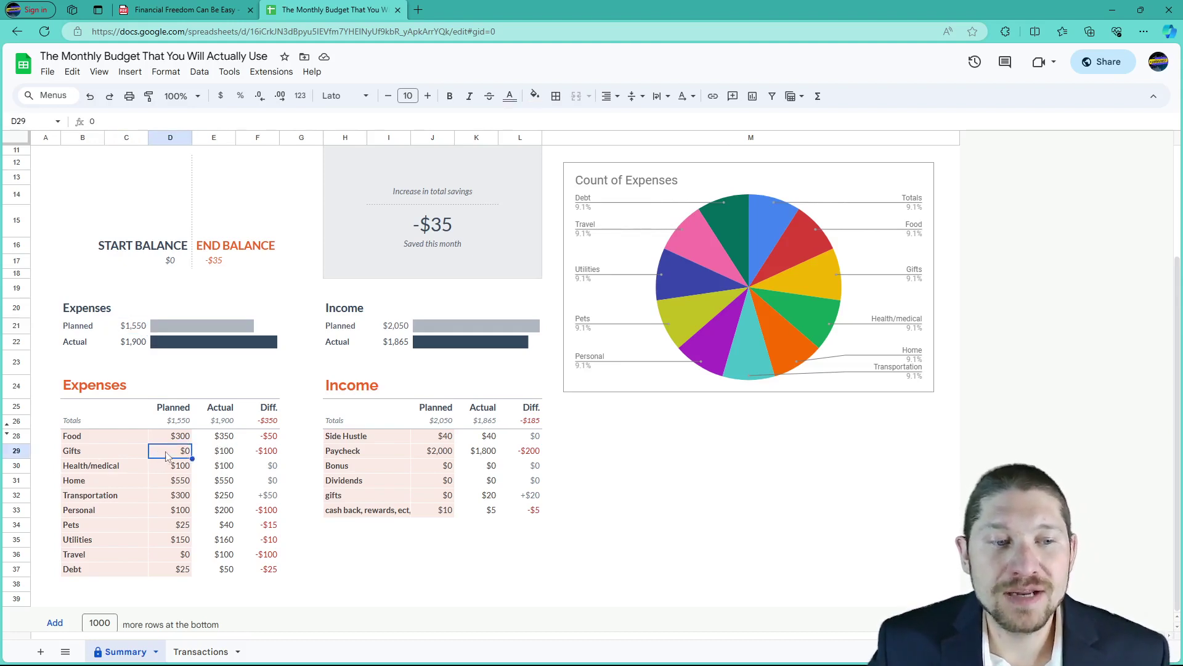
{"action": "left_click", "coordinate": [212, 454]}
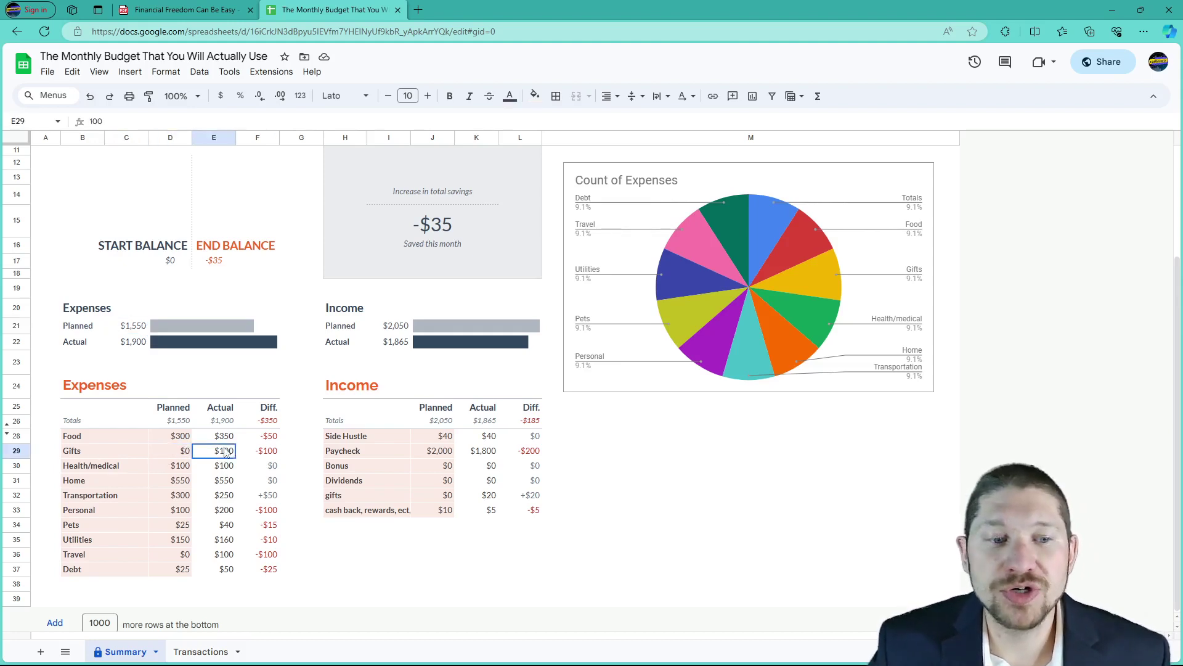
{"action": "left_click", "coordinate": [218, 511]}
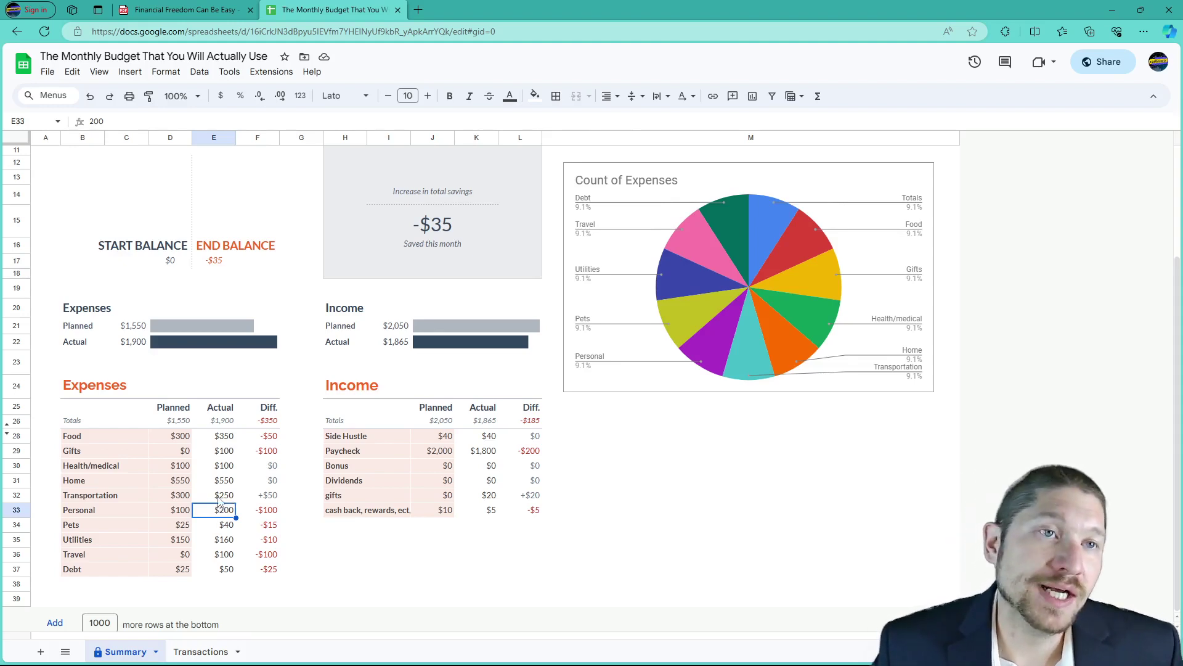
{"action": "left_click", "coordinate": [221, 529]}
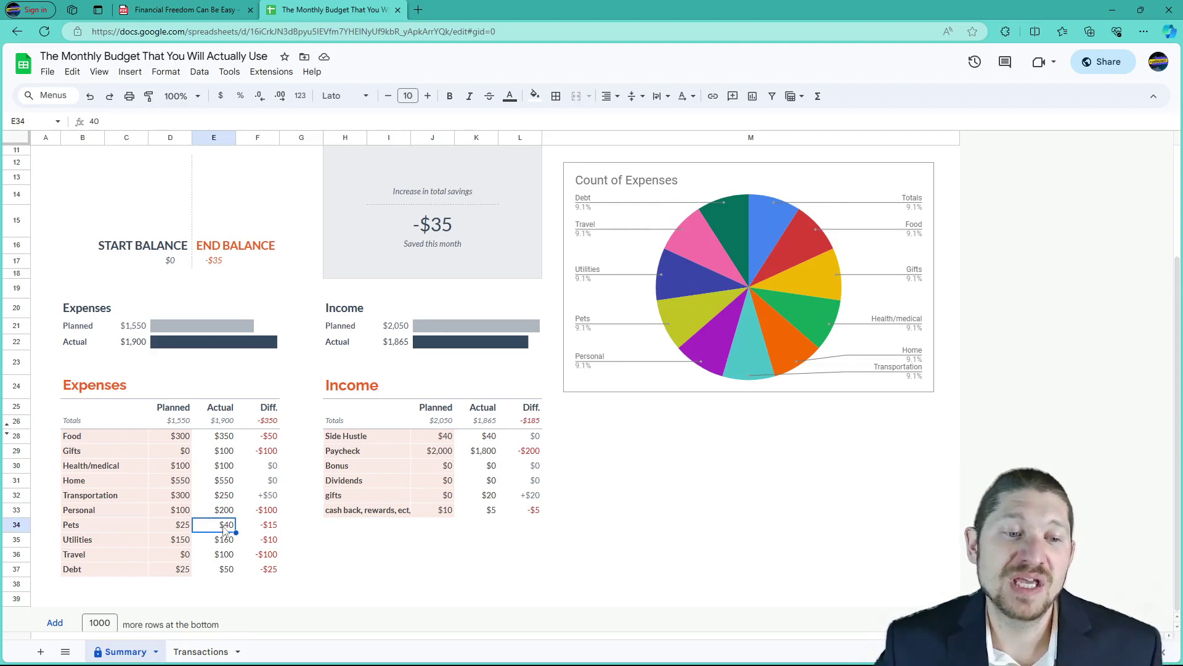
{"action": "left_click", "coordinate": [213, 543]}
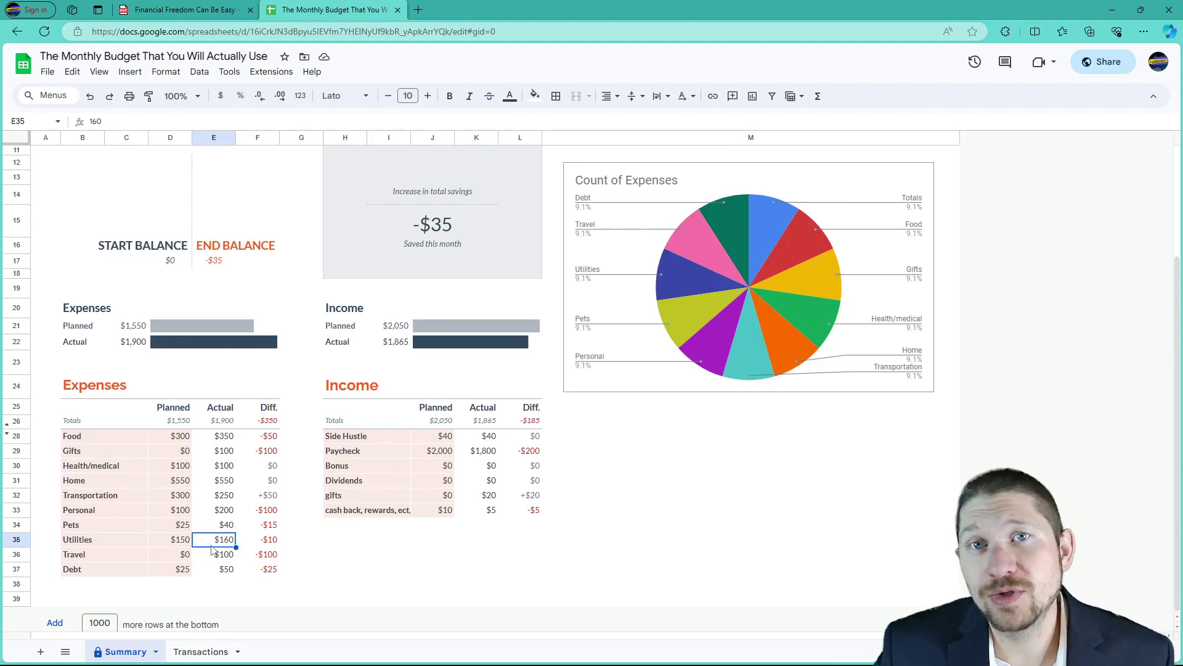
{"action": "left_click", "coordinate": [185, 545], "text": "shift"}
{"action": "left_click", "coordinate": [212, 545]}
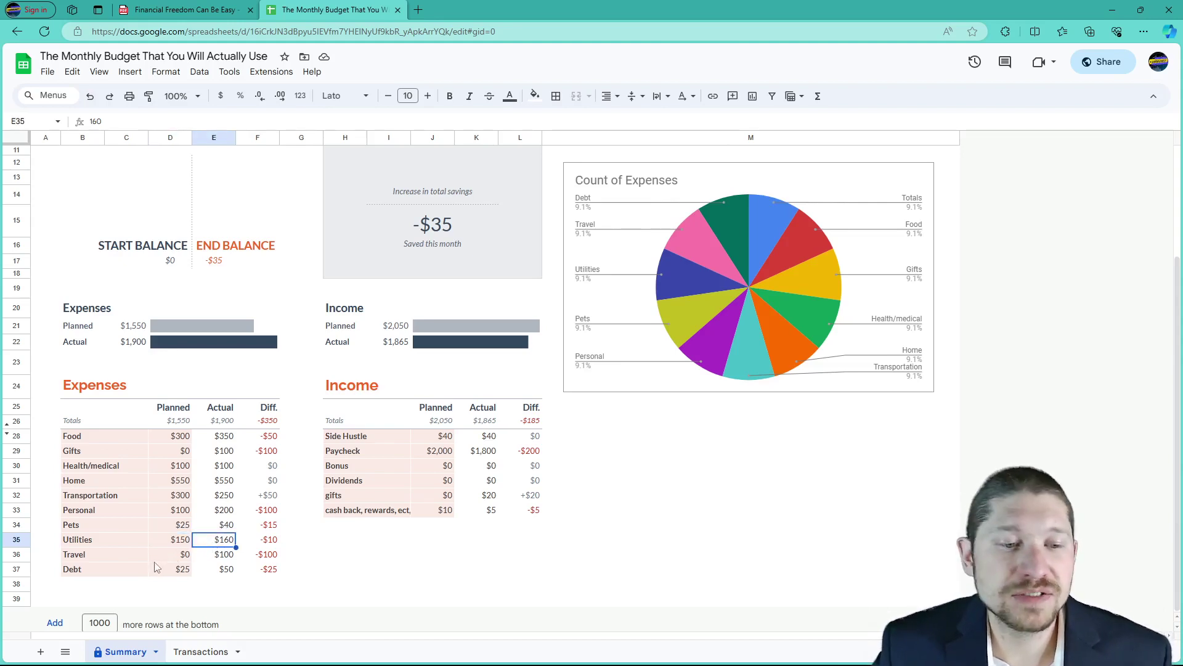
{"action": "left_click", "coordinate": [206, 558]}
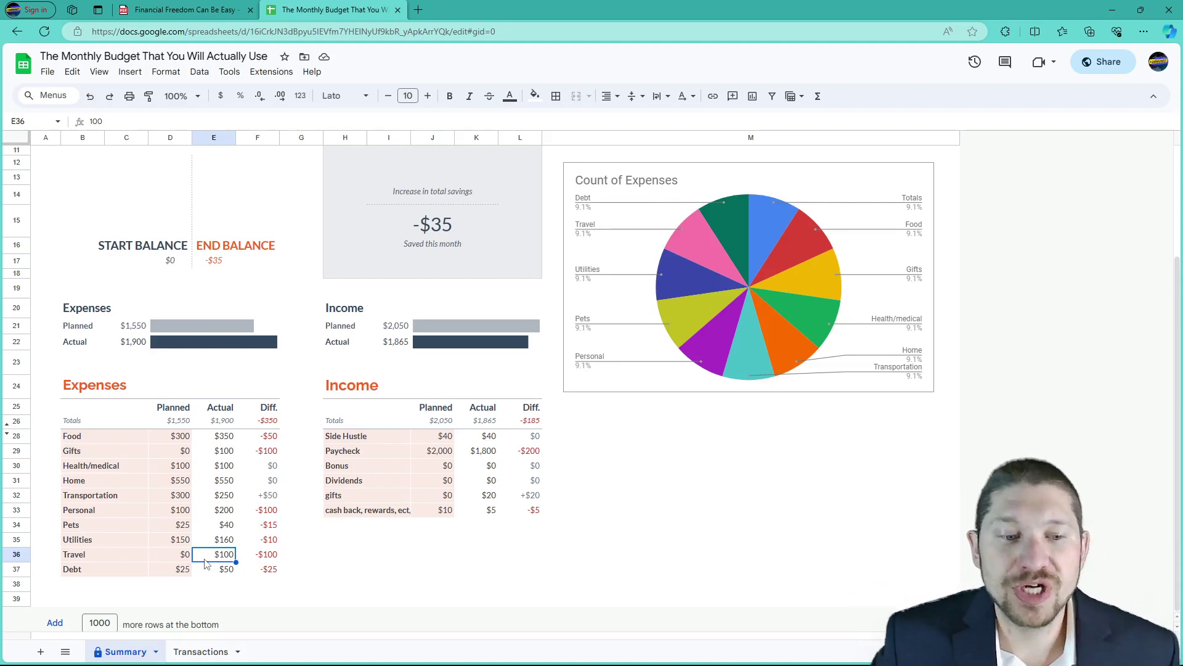
{"action": "left_click", "coordinate": [221, 572]}
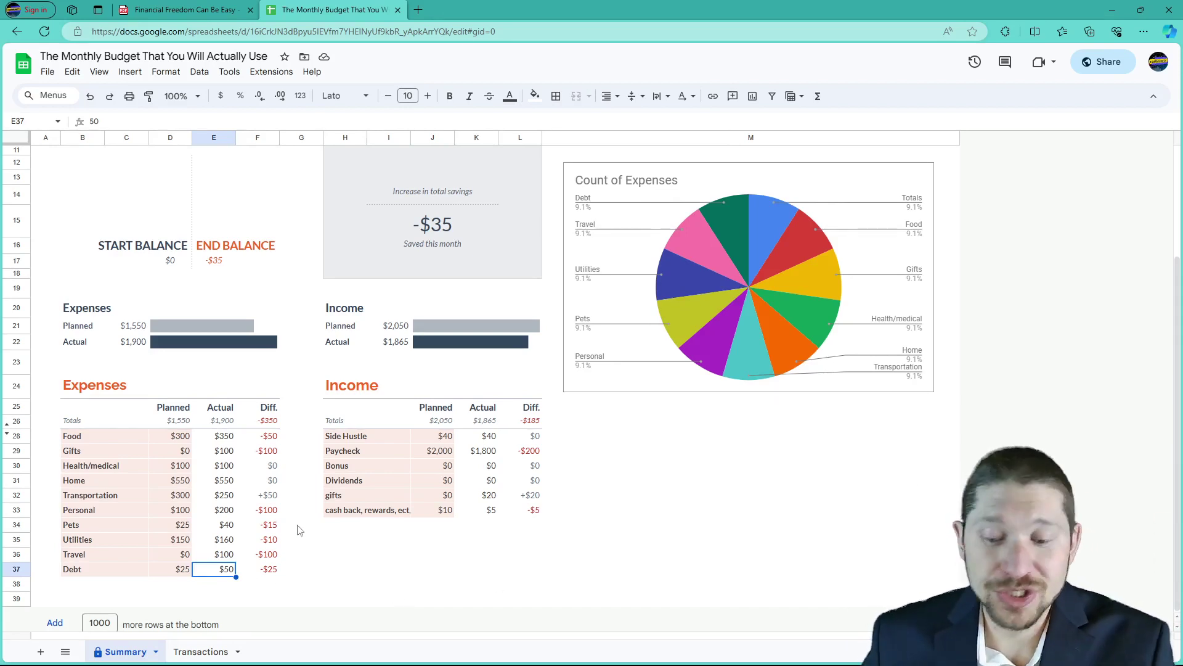
Set the Debt actual to $25, Travel actual to $0 and Pets actual to $25
{"action": "type", "text": "25"}
{"action": "left_click", "coordinate": [287, 589]}
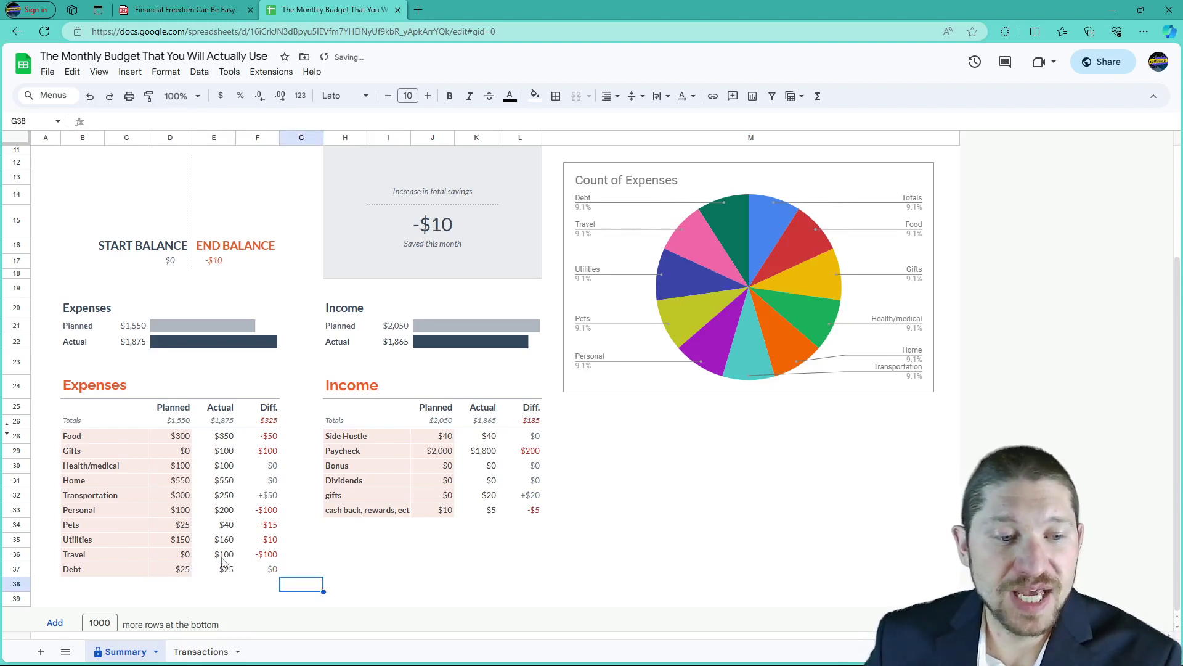
{"action": "left_click", "coordinate": [223, 556]}
{"action": "type", "text": "0"}
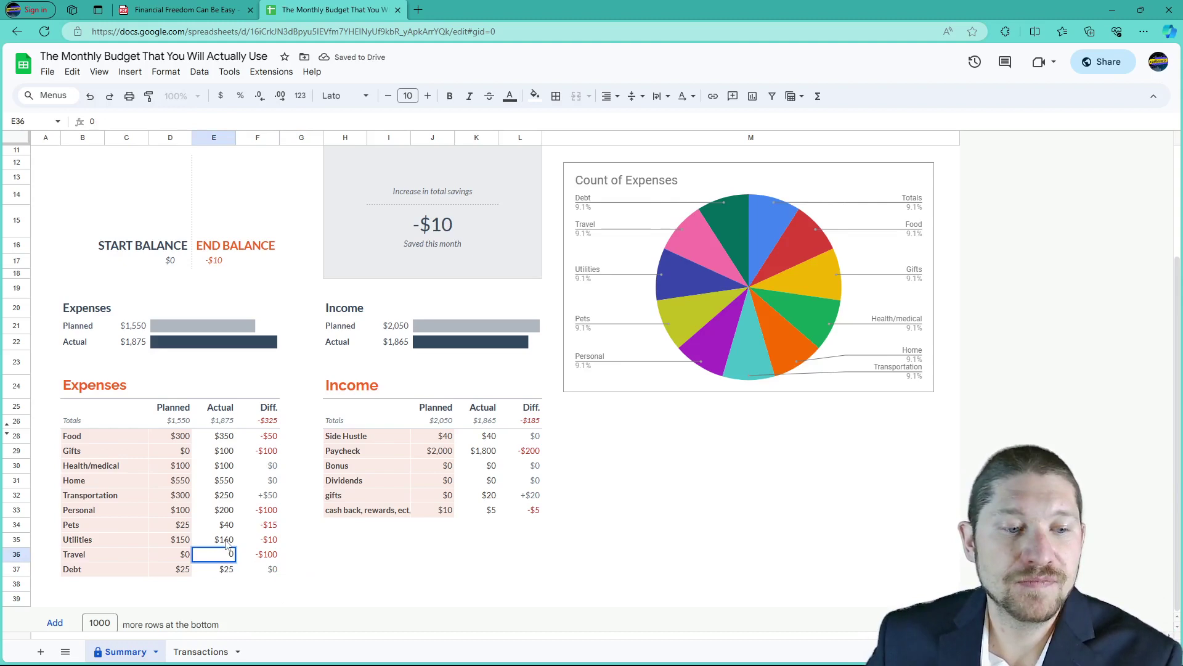
{"action": "left_click", "coordinate": [225, 536]}
{"action": "left_click", "coordinate": [227, 526]}
{"action": "type", "text": "25"}
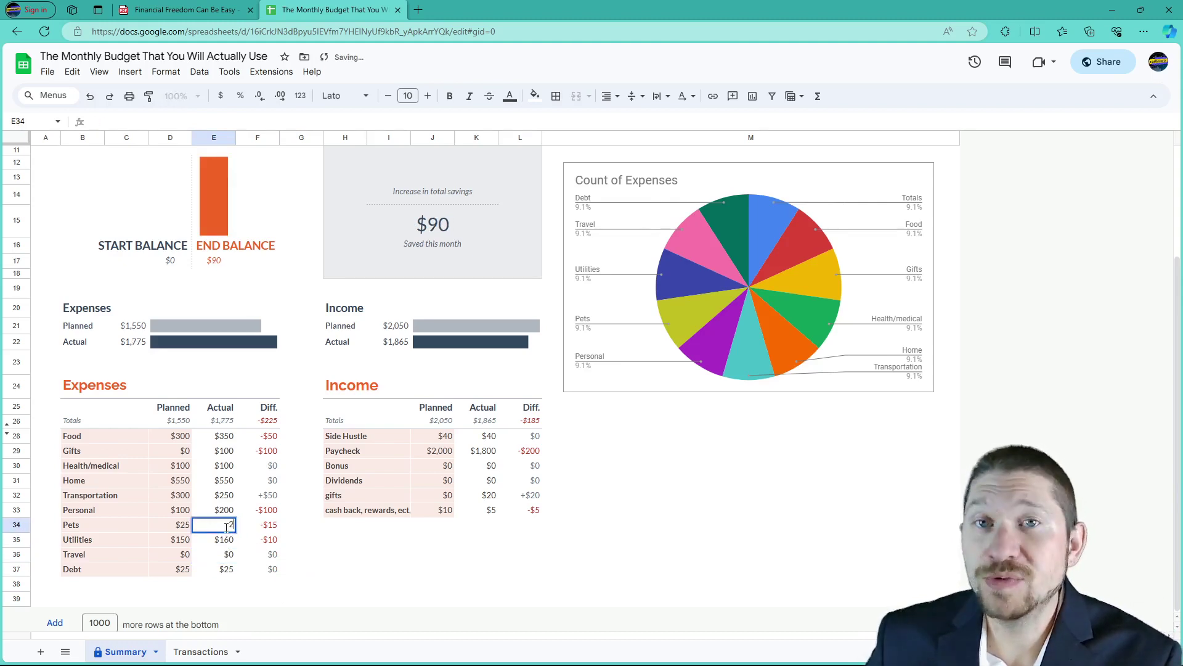
{"action": "left_click", "coordinate": [227, 509]}
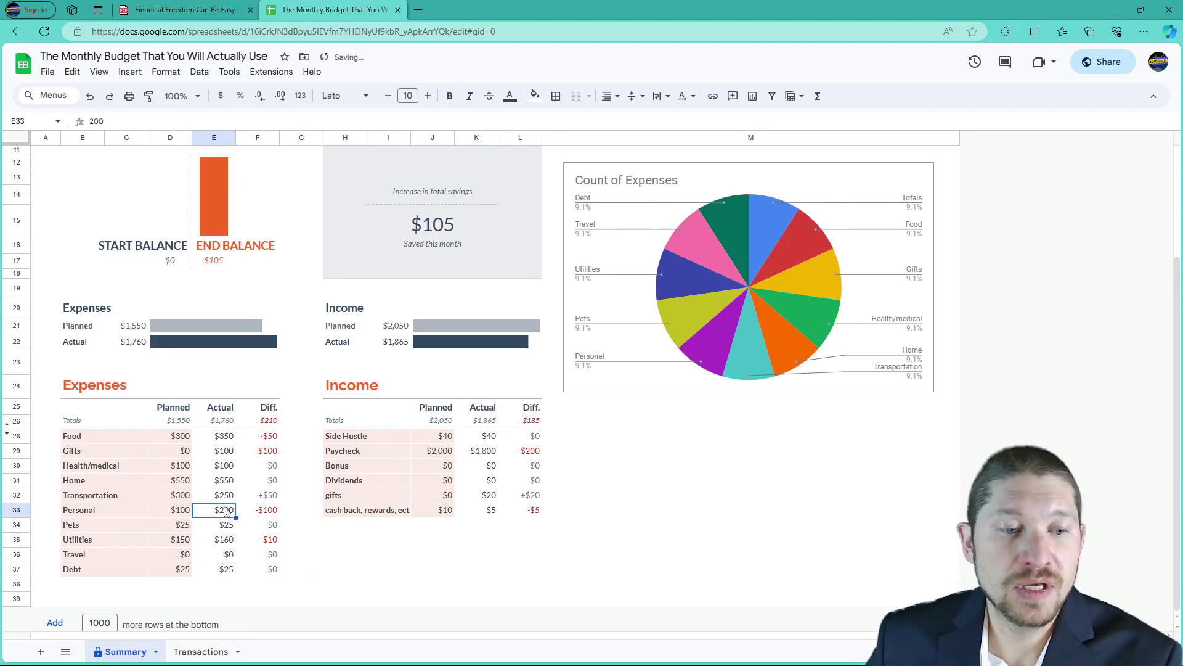
Clear the Personal actual, set Gifts actual to $0 and Food actual to $300
{"action": "key", "text": "BackSpace"}
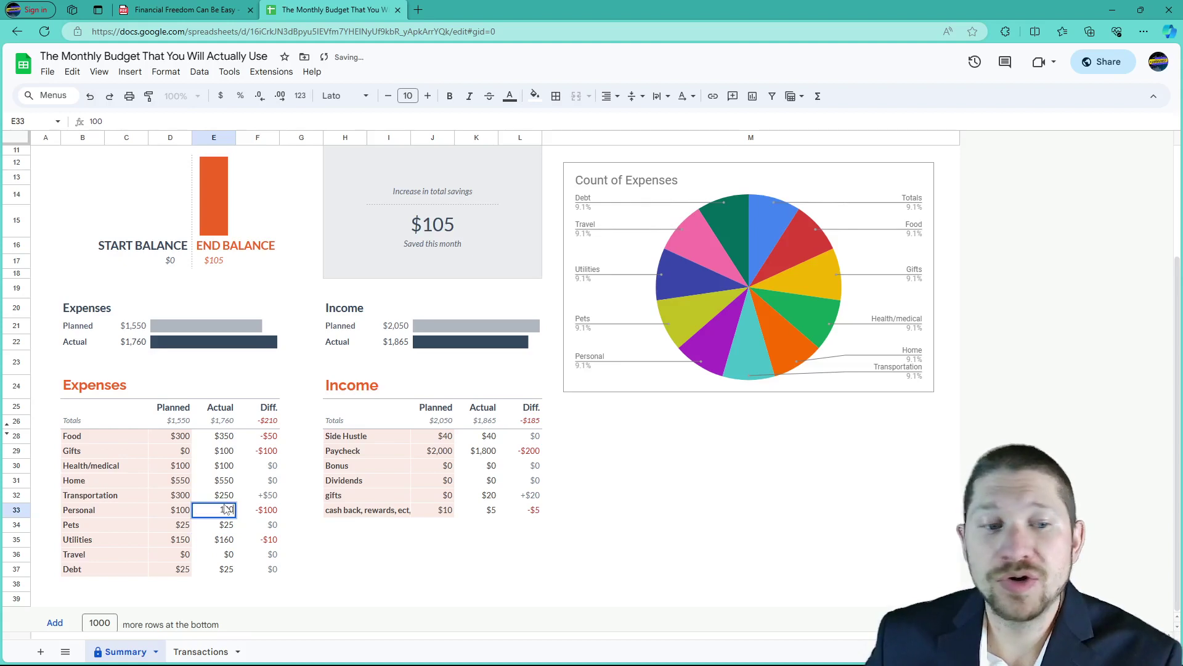
{"action": "left_click", "coordinate": [225, 457]}
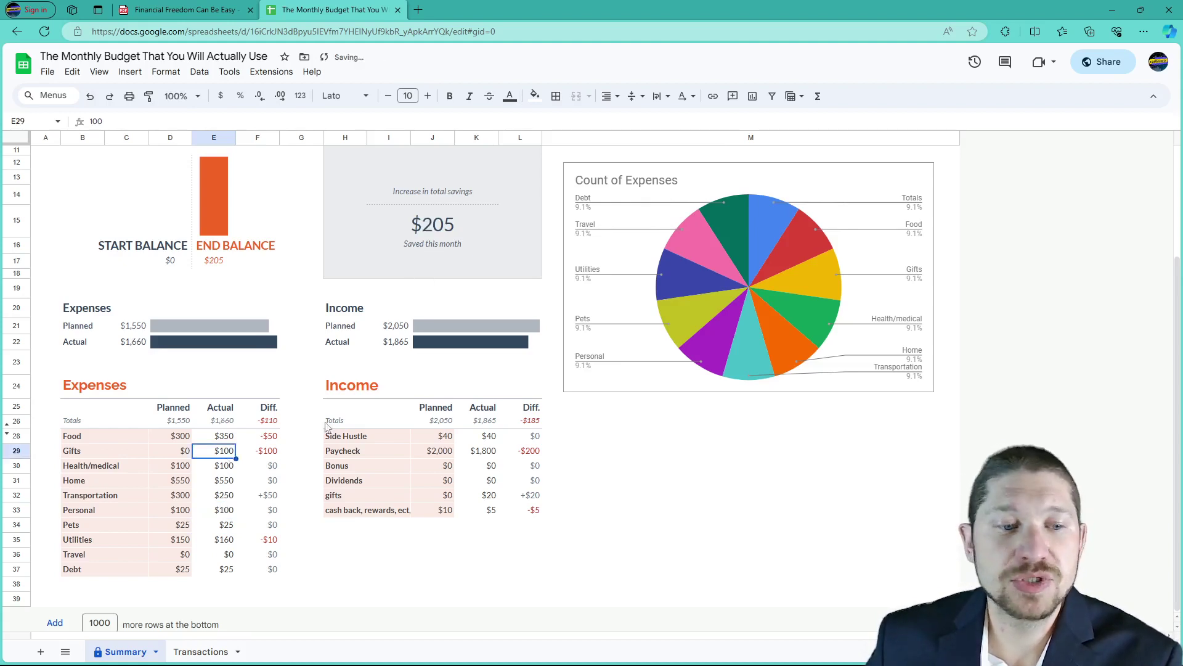
{"action": "type", "text": "0"}
{"action": "left_click", "coordinate": [190, 456]}
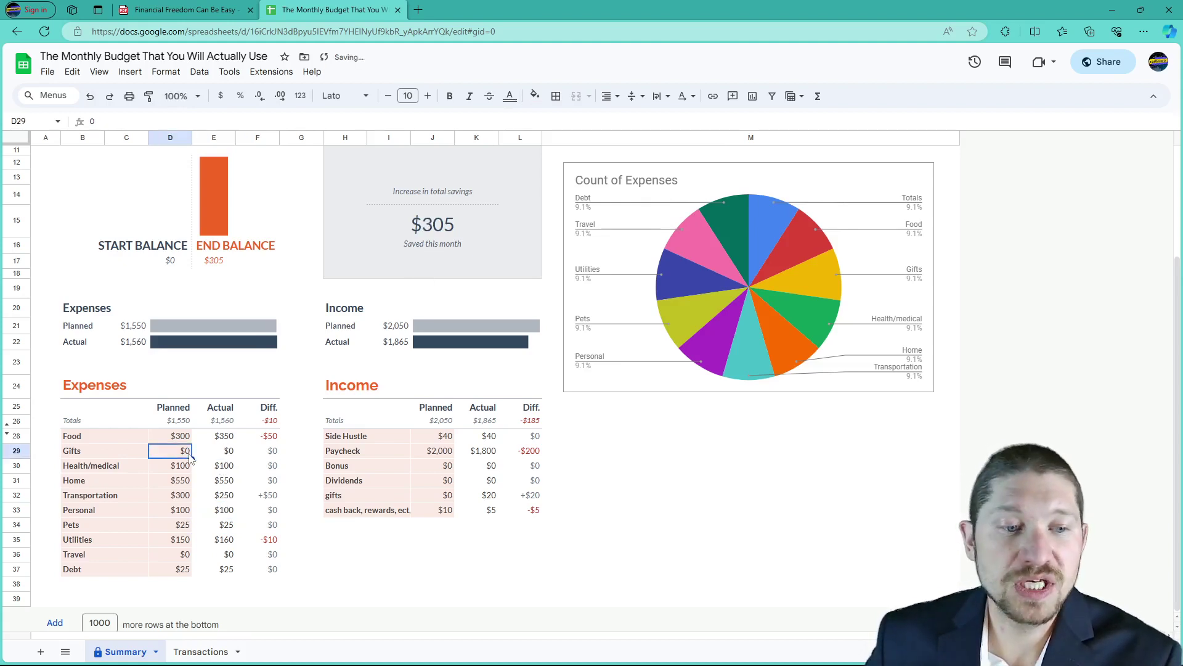
{"action": "left_click", "coordinate": [221, 440]}
{"action": "type", "text": "3"}
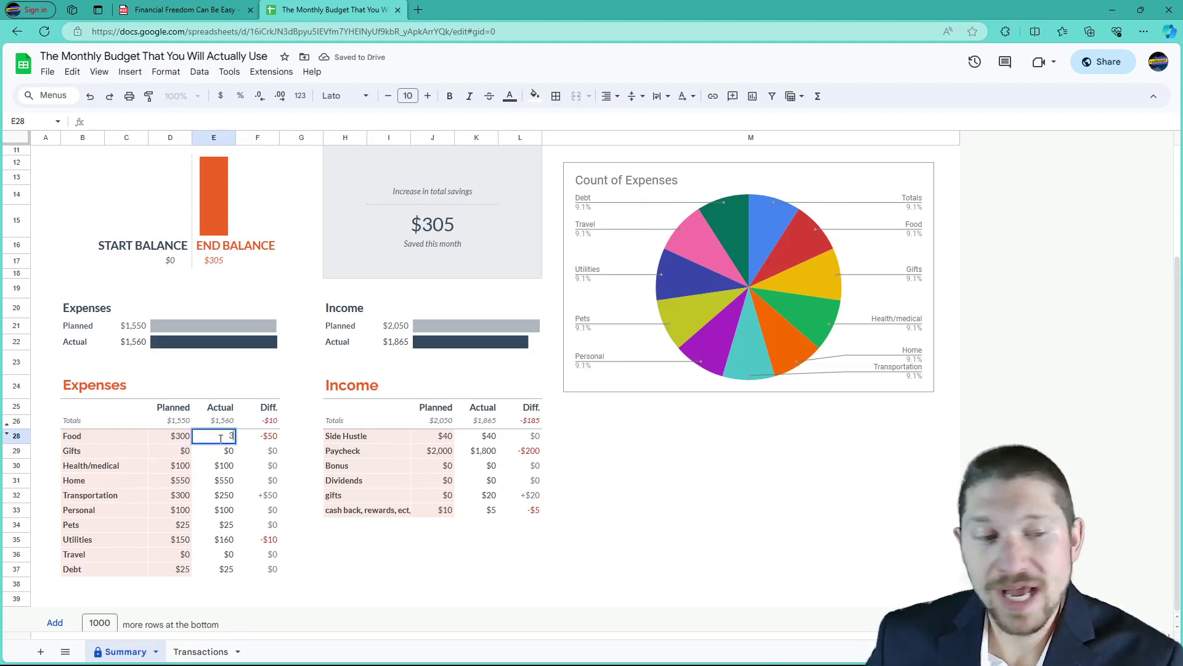
{"action": "type", "text": "00"}
{"action": "key", "text": "Return"}
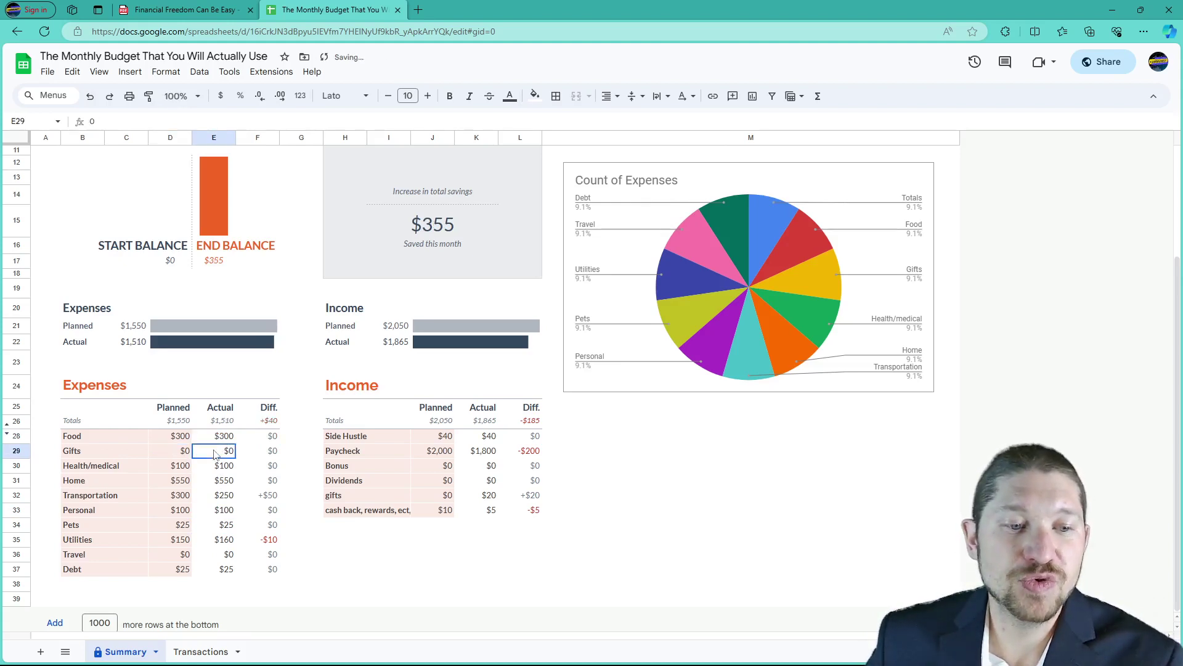
{"action": "left_click", "coordinate": [225, 540]}
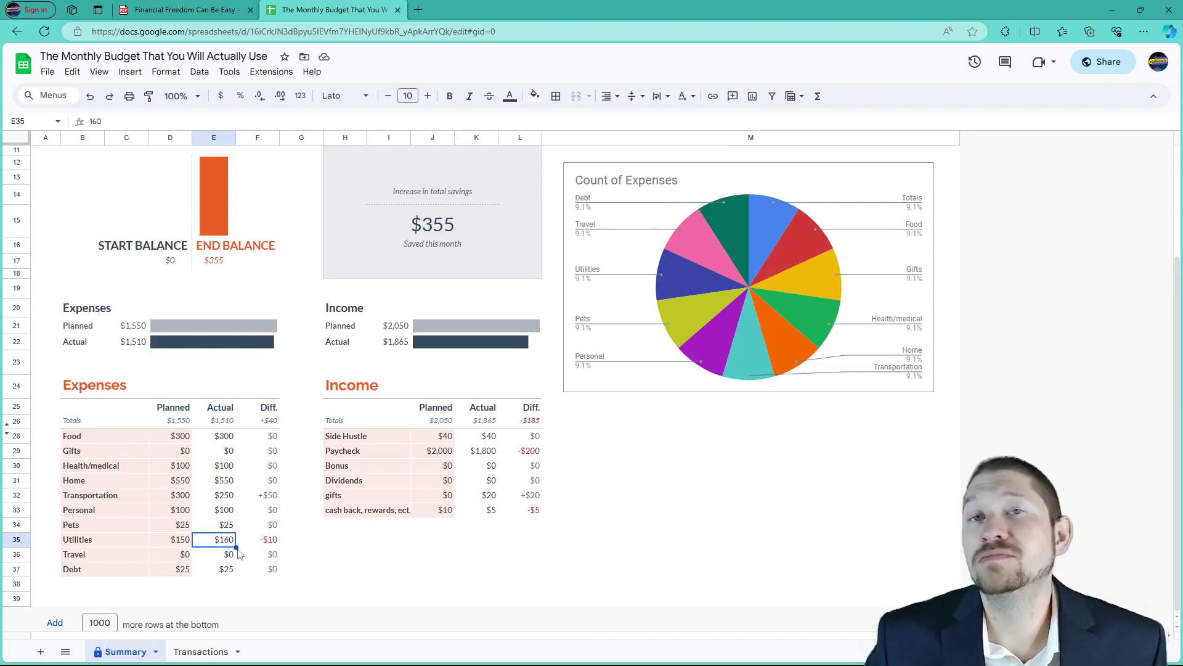
{"action": "left_click", "coordinate": [223, 498]}
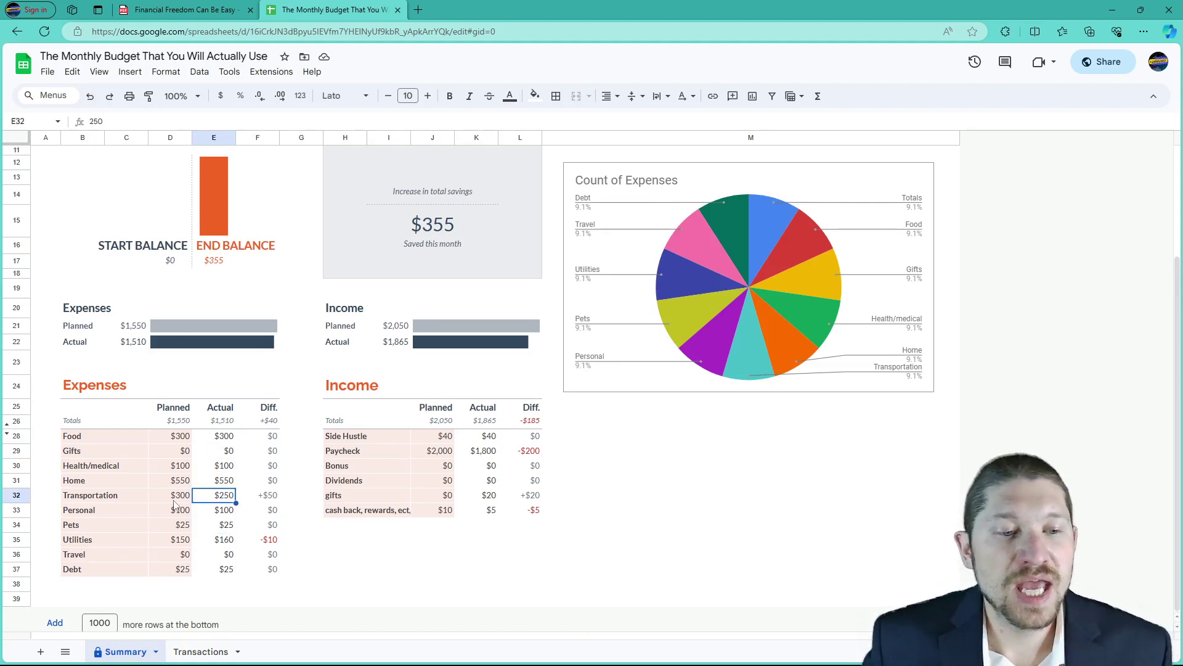
{"action": "left_click", "coordinate": [187, 498]}
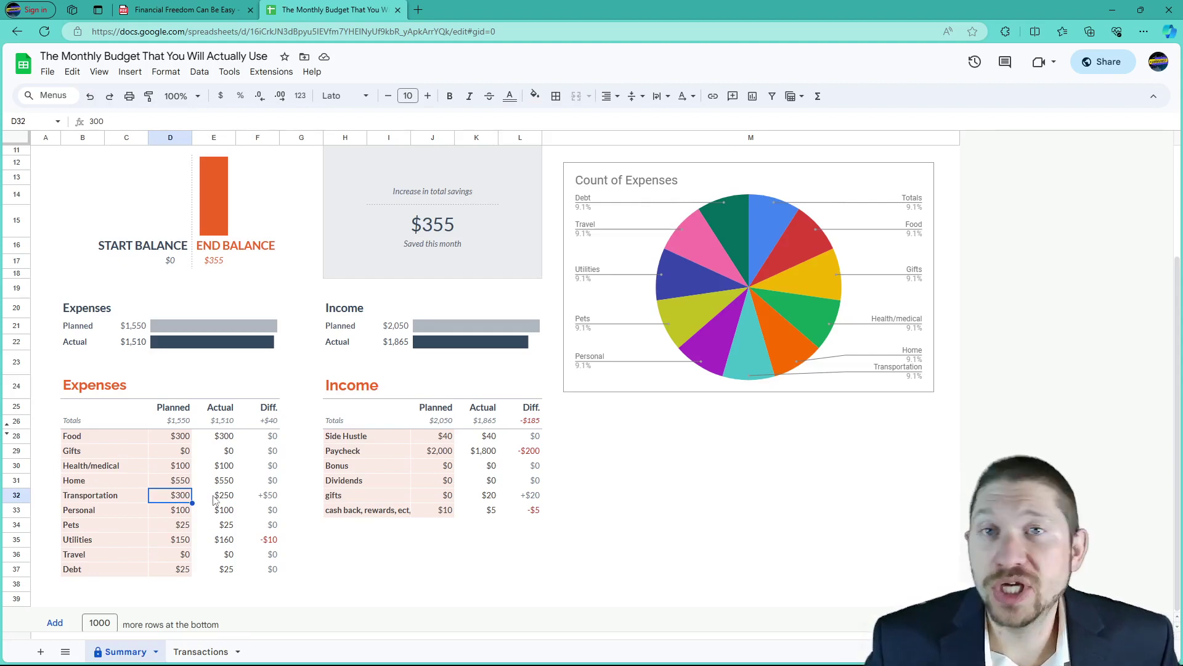
{"action": "left_click", "coordinate": [215, 499]}
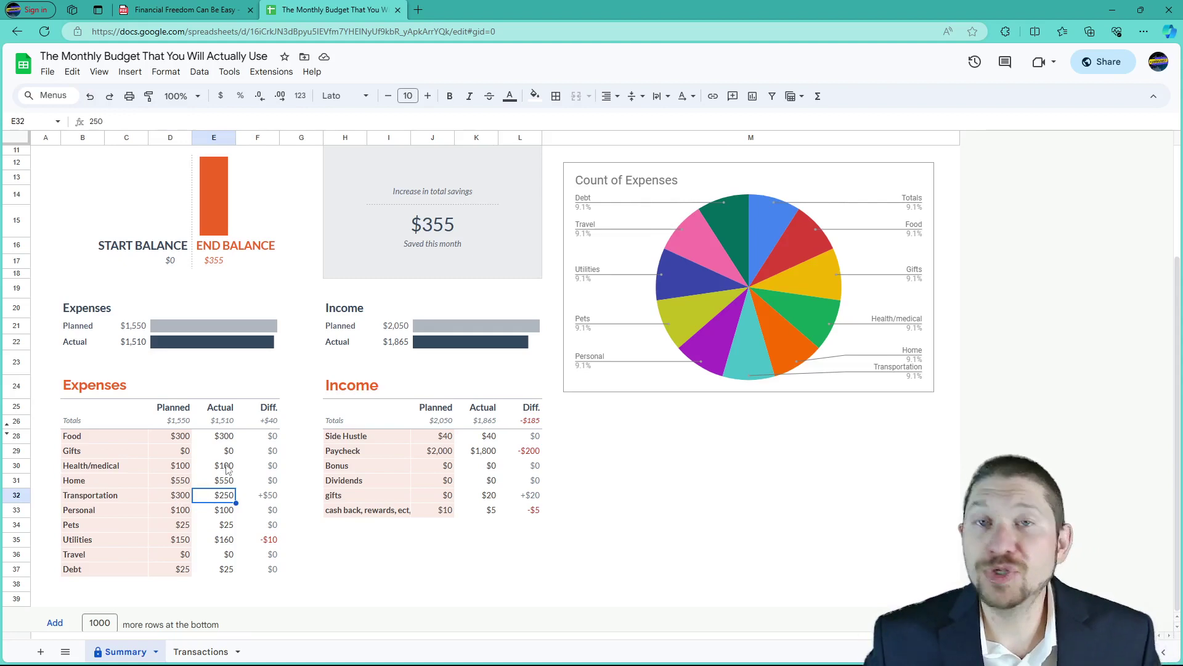
{"action": "left_click", "coordinate": [268, 500]}
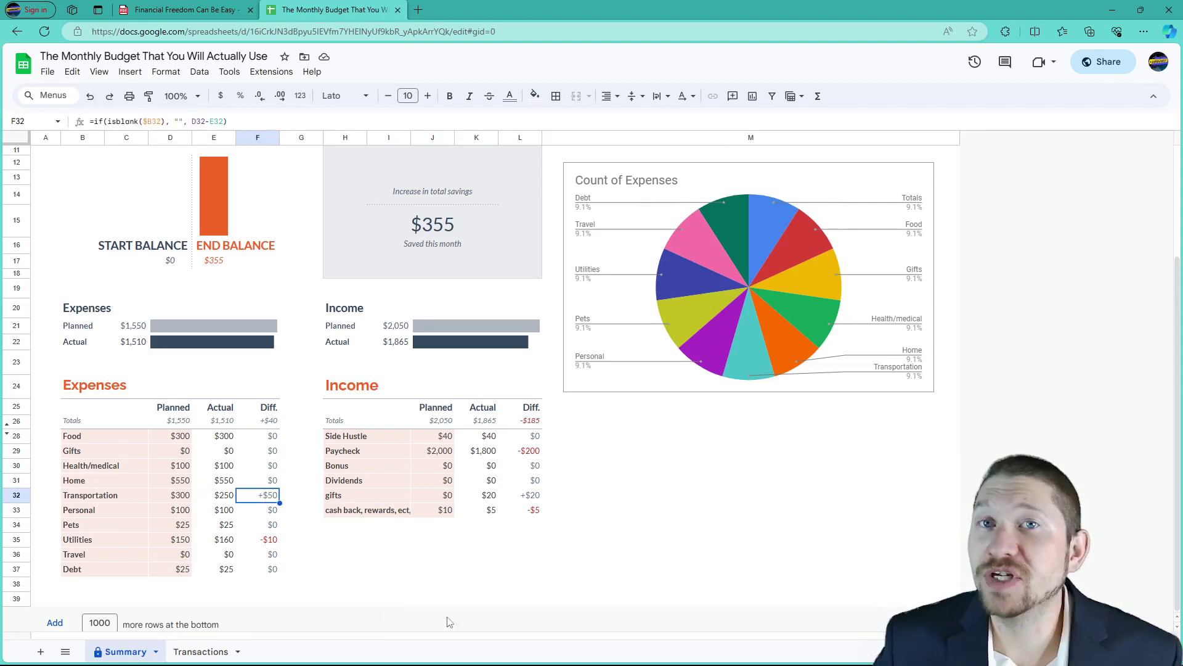
{"action": "left_click", "coordinate": [293, 386]}
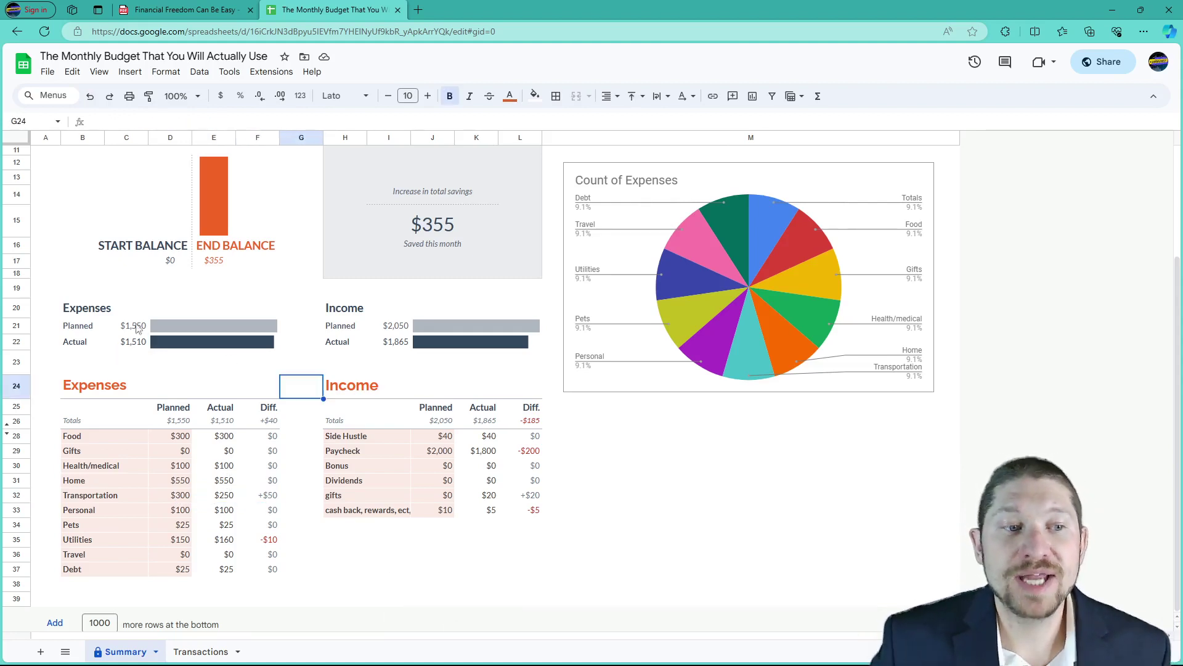
{"action": "left_click", "coordinate": [137, 325]}
{"action": "left_click", "coordinate": [126, 348]}
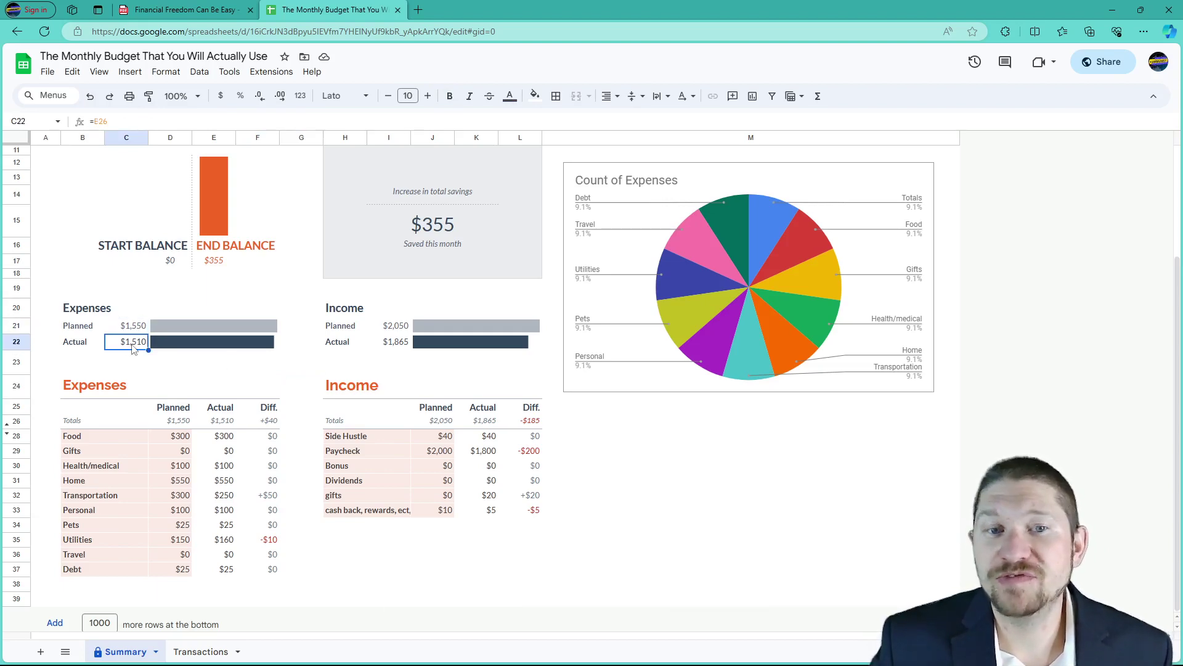
{"action": "left_click", "coordinate": [443, 365]}
Try $5 and then $100 as the starting balance in L8
{"action": "scroll", "coordinate": [478, 360], "scroll_direction": "up", "scroll_amount": 3}
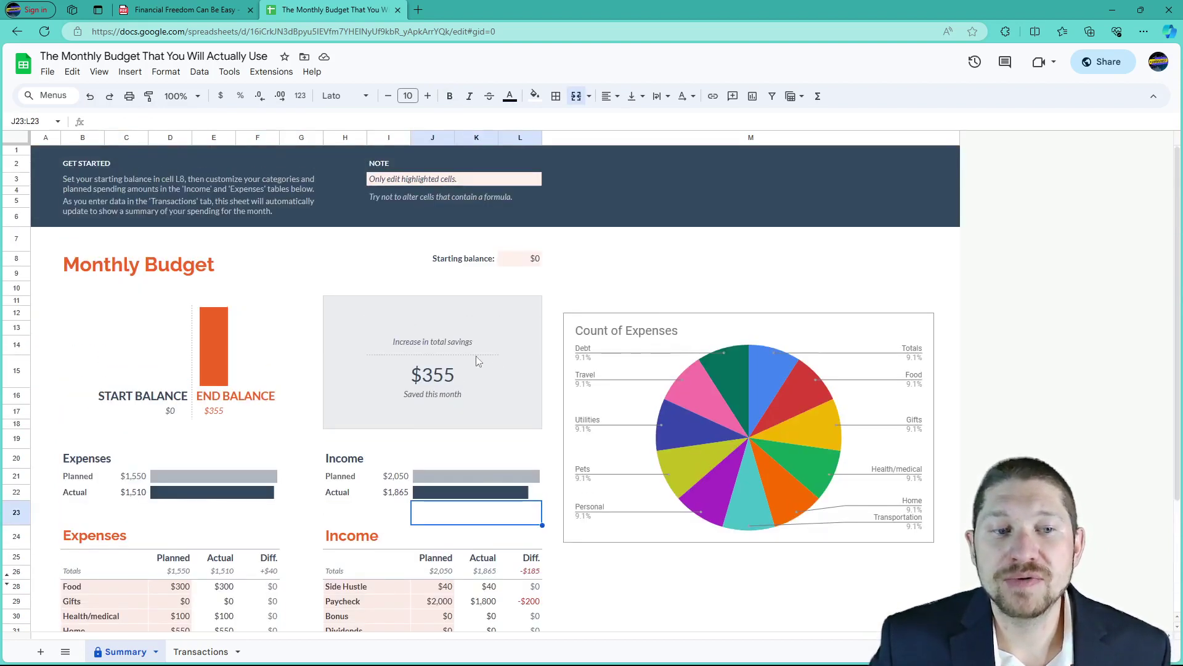
{"action": "left_click", "coordinate": [456, 377]}
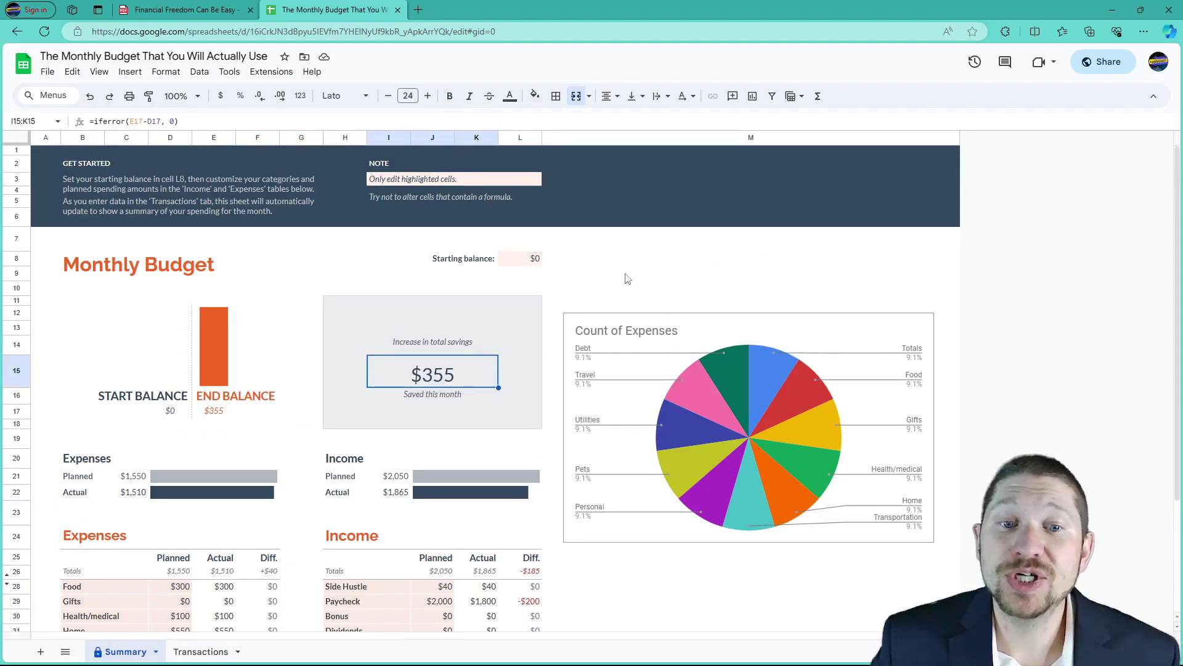
{"action": "left_click", "coordinate": [537, 261]}
{"action": "double_click", "coordinate": [537, 260]}
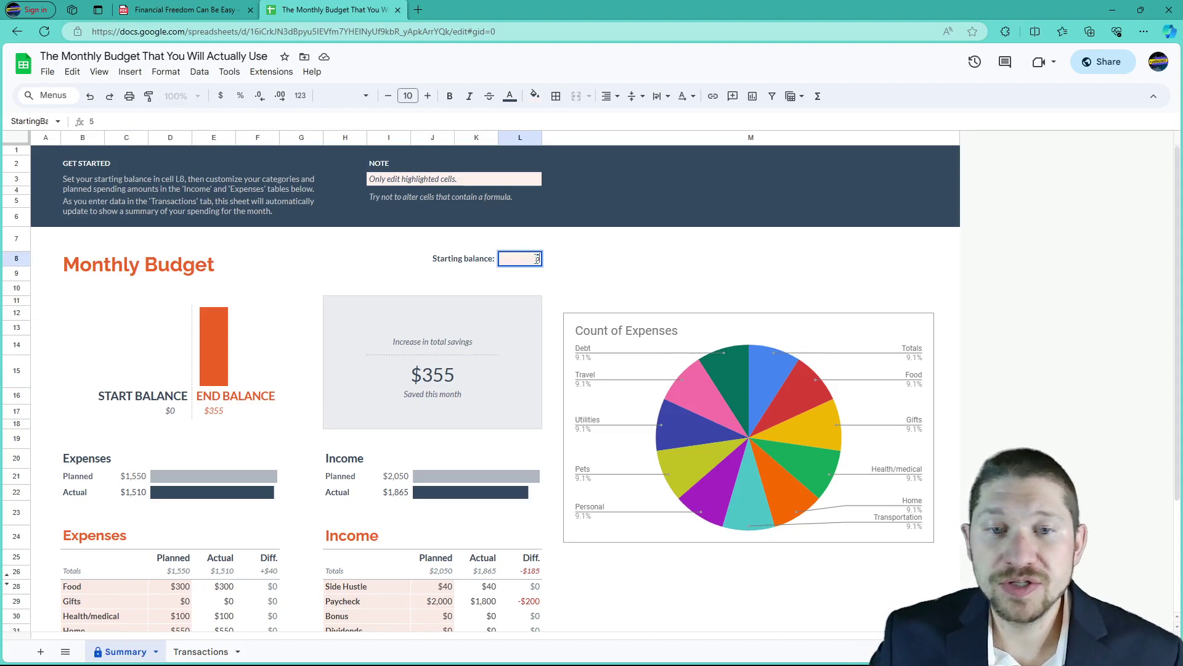
{"action": "left_click", "coordinate": [573, 279]}
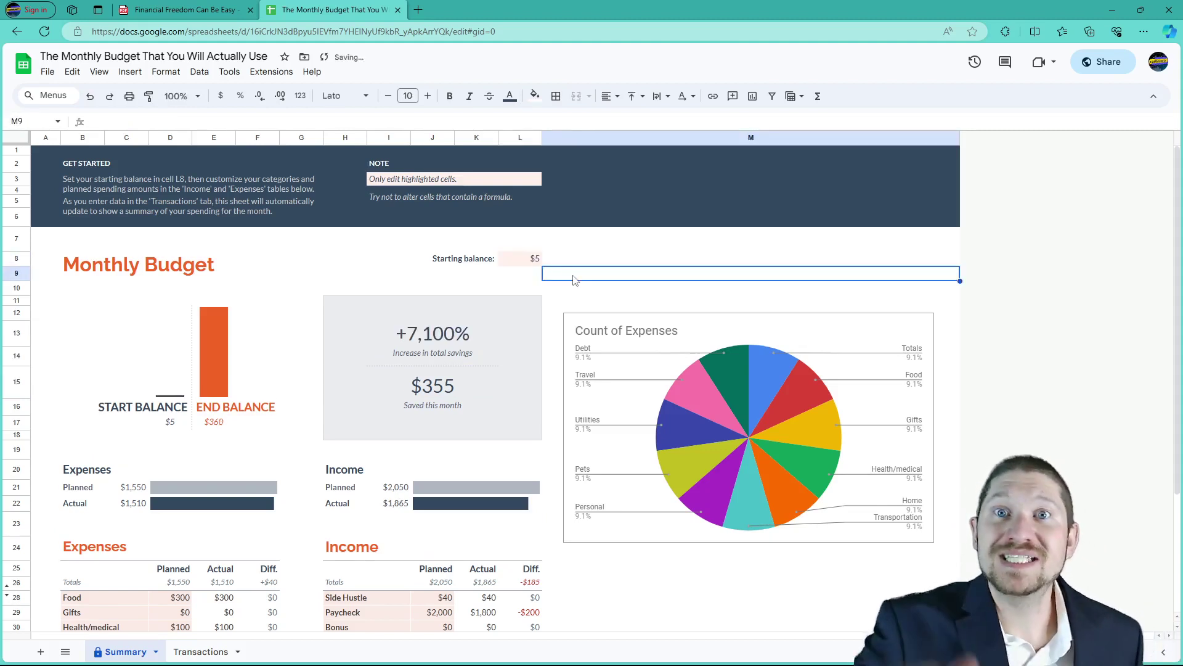
{"action": "left_click", "coordinate": [538, 258]}
{"action": "double_click", "coordinate": [538, 258]}
{"action": "double_click", "coordinate": [538, 259]}
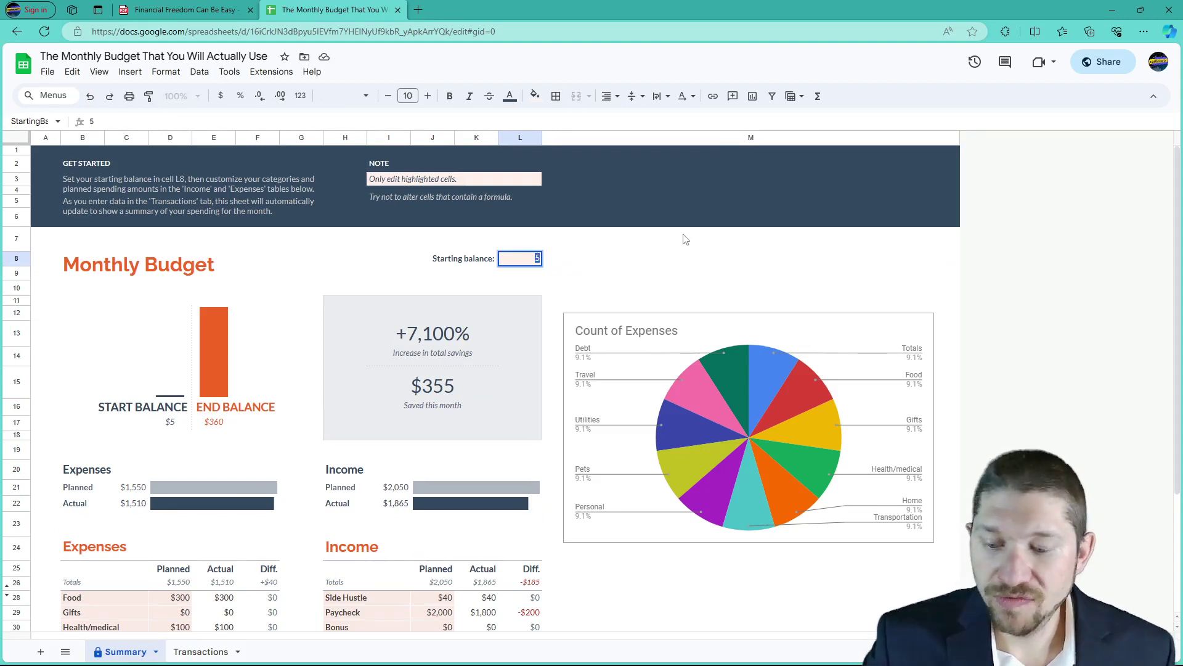
{"action": "left_click", "coordinate": [668, 274]}
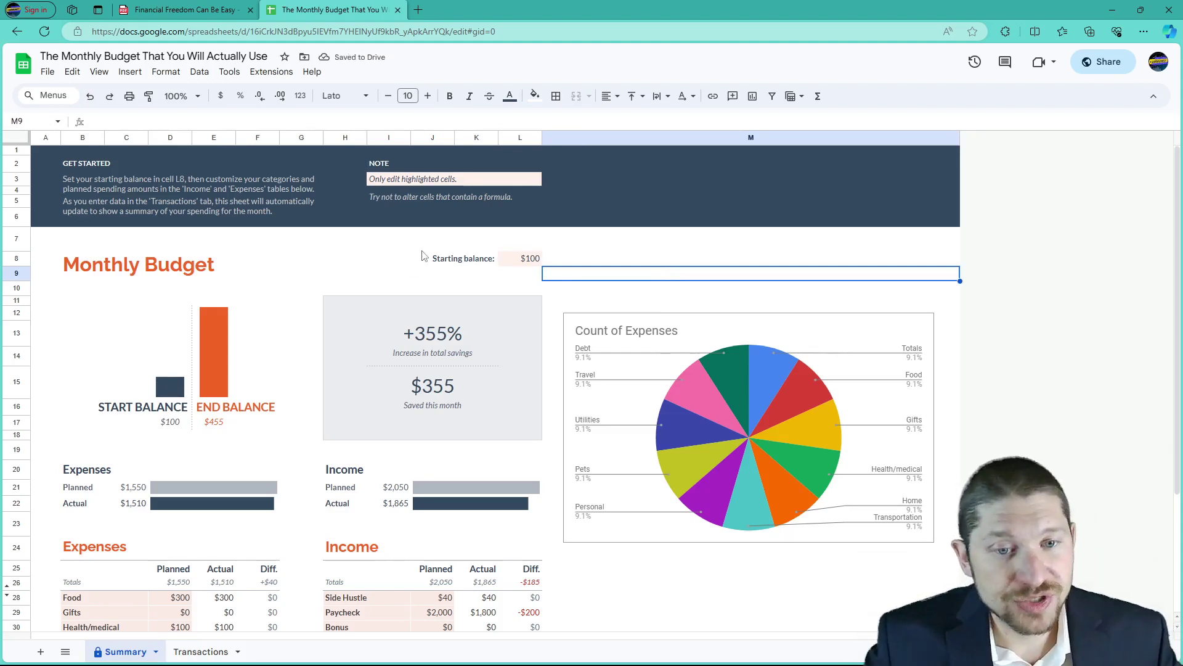
{"action": "double_click", "coordinate": [522, 259]}
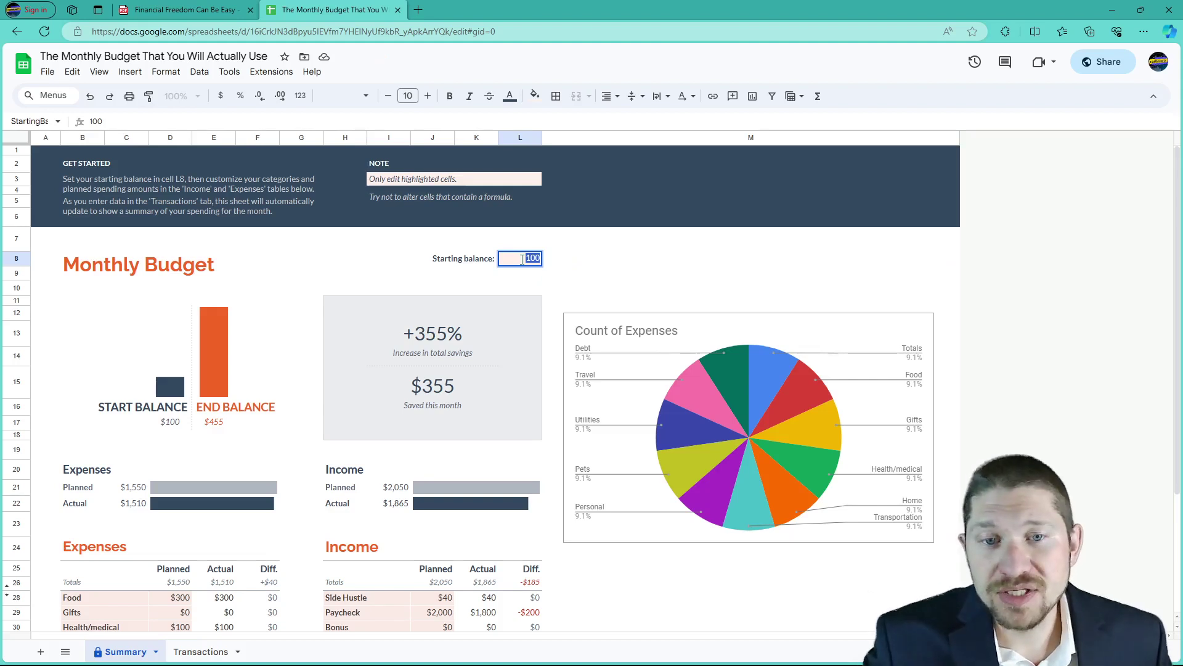
{"action": "left_click", "coordinate": [257, 258]}
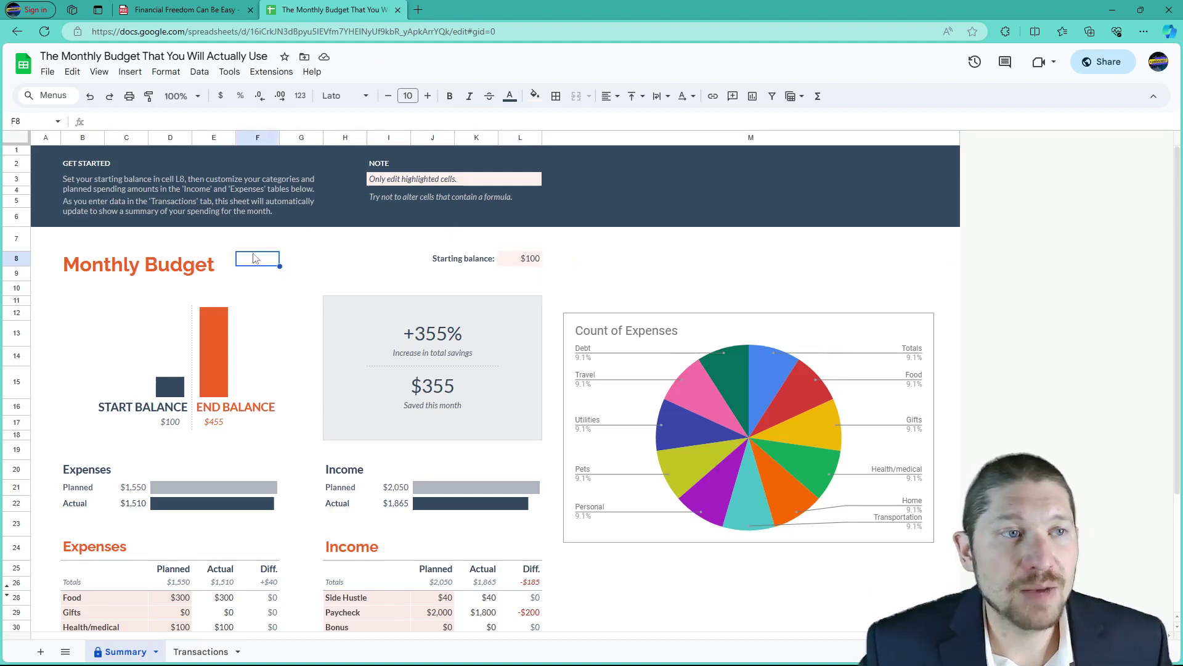
Try starting balances of $0 and then $355, closing the File menu unused
{"action": "left_click", "coordinate": [47, 71]}
{"action": "left_click", "coordinate": [398, 260]}
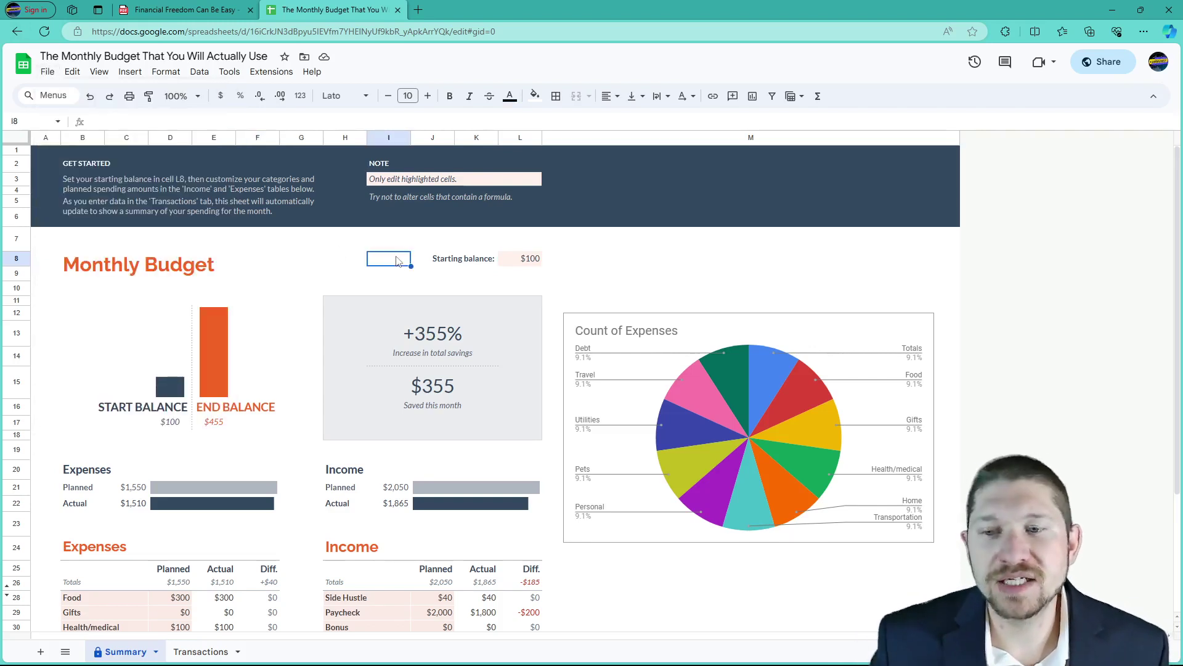
{"action": "left_click", "coordinate": [524, 265]}
{"action": "double_click", "coordinate": [525, 264]}
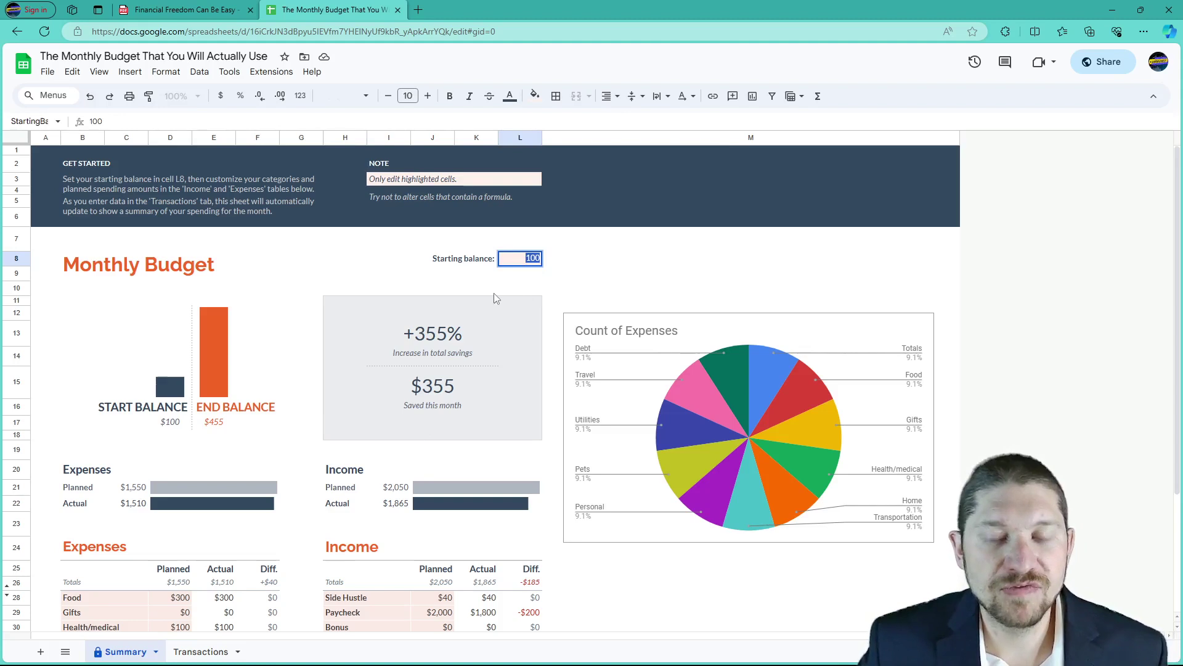
{"action": "type", "text": "0"}
{"action": "key", "text": "Return"}
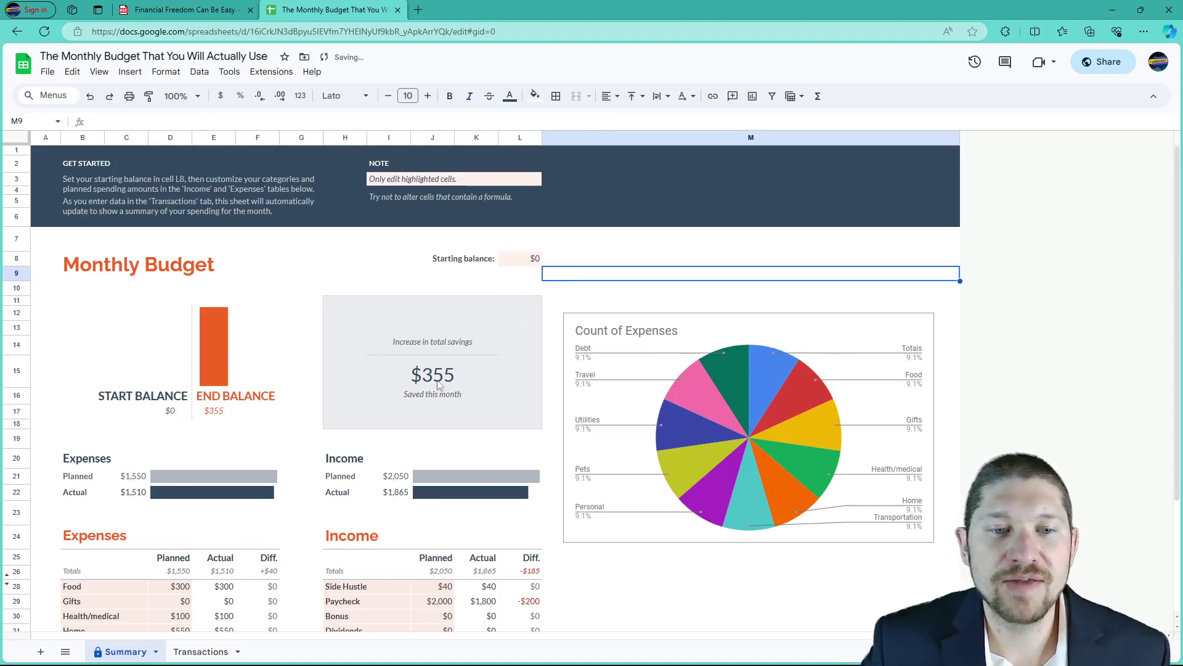
{"action": "double_click", "coordinate": [514, 259]}
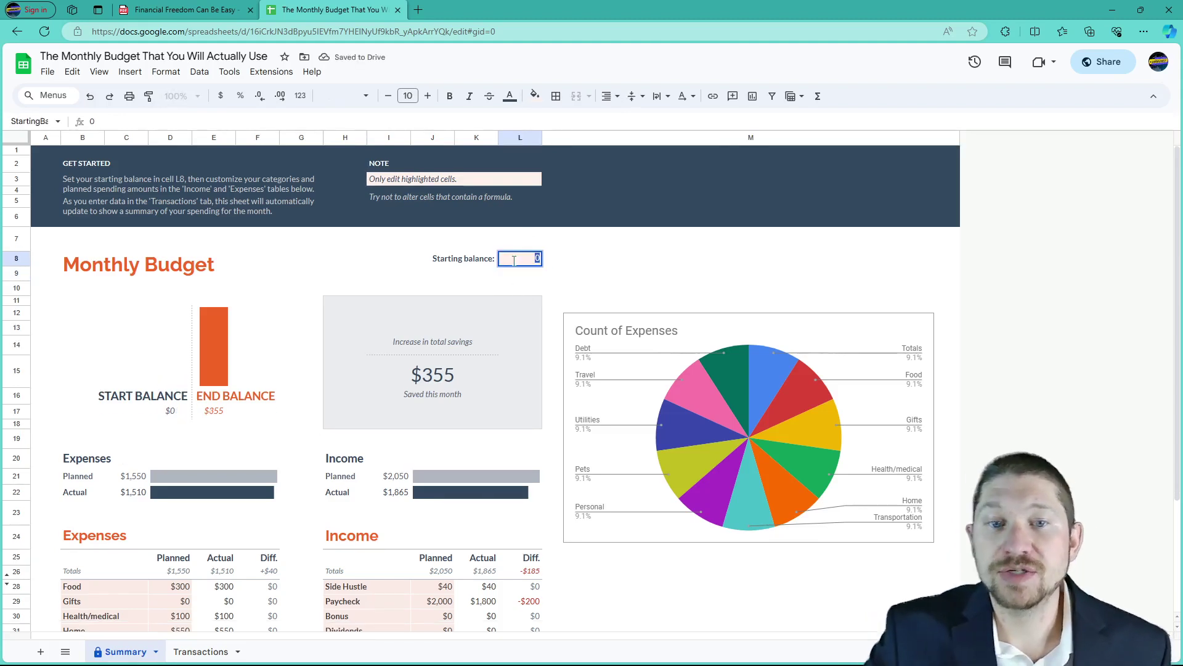
{"action": "type", "text": "355"}
{"action": "left_click", "coordinate": [603, 265]}
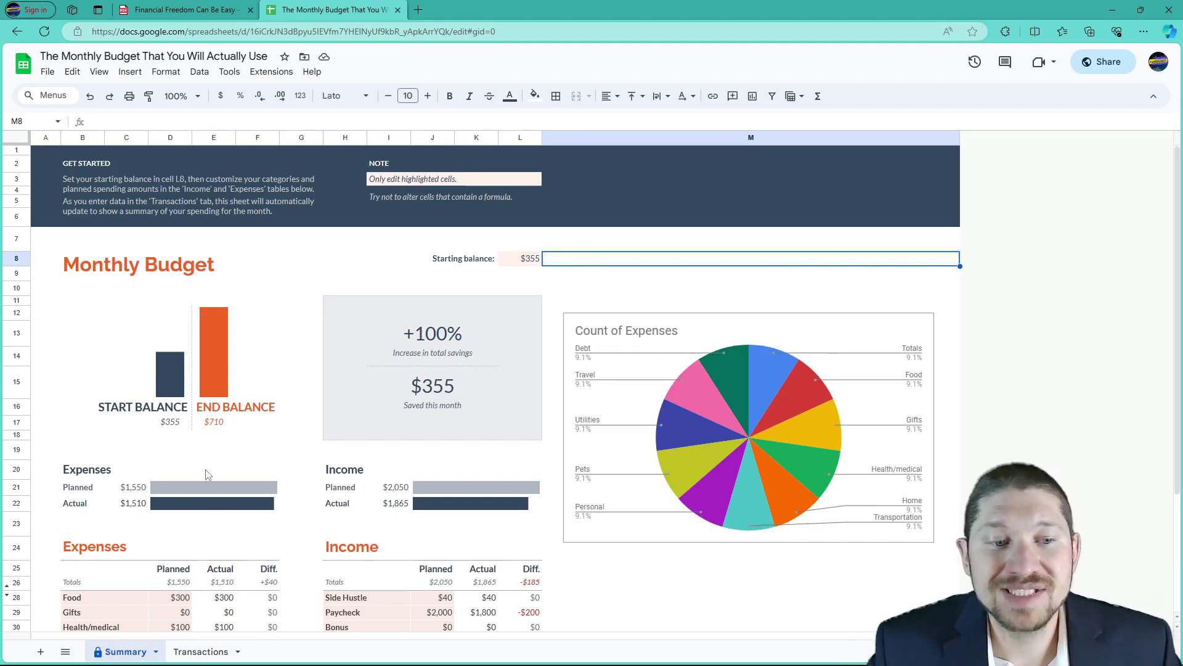
Set the starting balance to $710 and check the $1,065 end balance
{"action": "left_click", "coordinate": [213, 425]}
{"action": "left_click", "coordinate": [525, 258]}
{"action": "double_click", "coordinate": [525, 258]}
{"action": "type", "text": "710"}
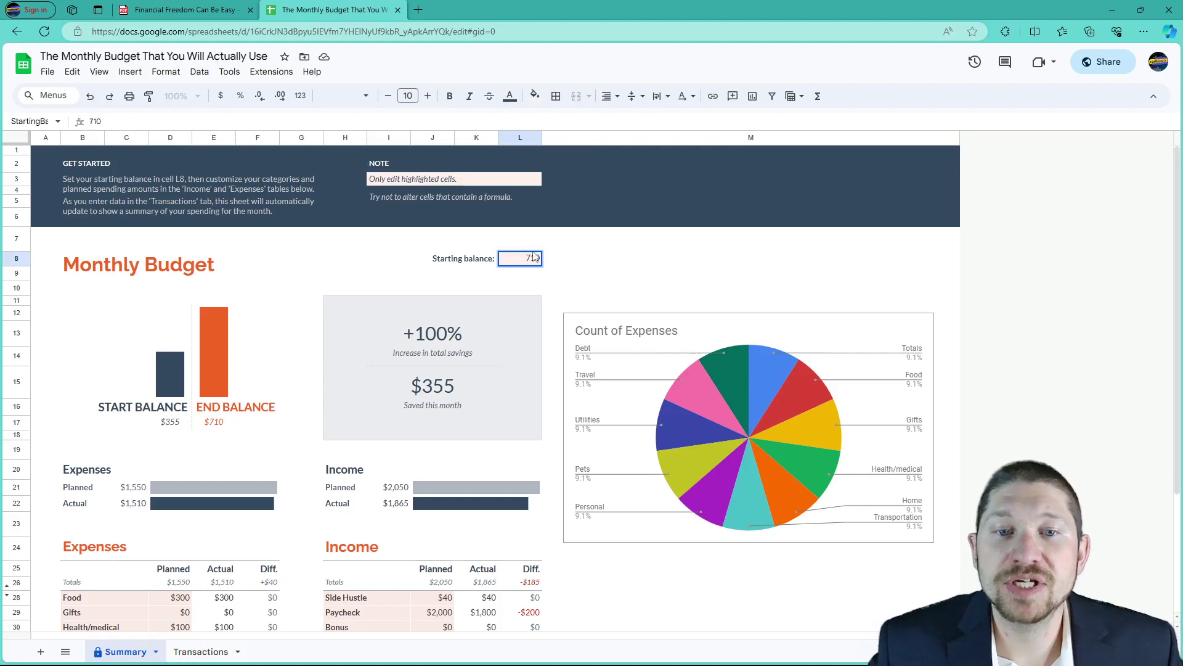
{"action": "left_click", "coordinate": [597, 259]}
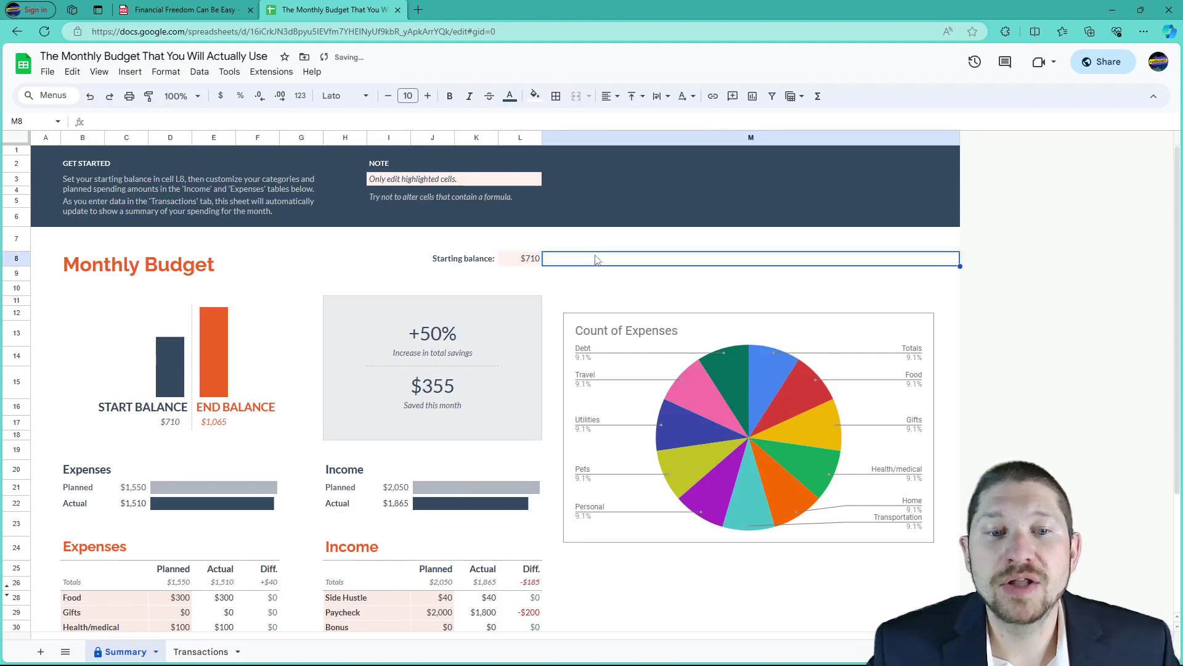
{"action": "left_click", "coordinate": [207, 427]}
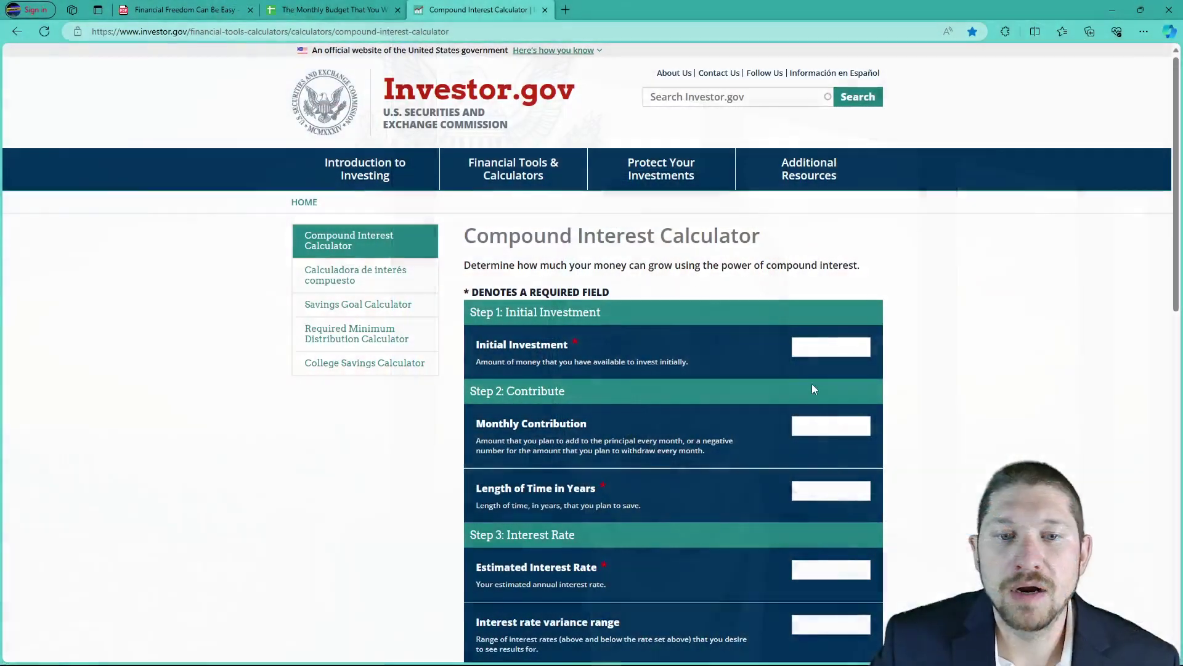
Enter a $1,000 initial investment, $0 monthly contribution and 25 years
{"action": "left_click", "coordinate": [824, 353]}
{"action": "type", "text": "1000"}
{"action": "left_click", "coordinate": [819, 432]}
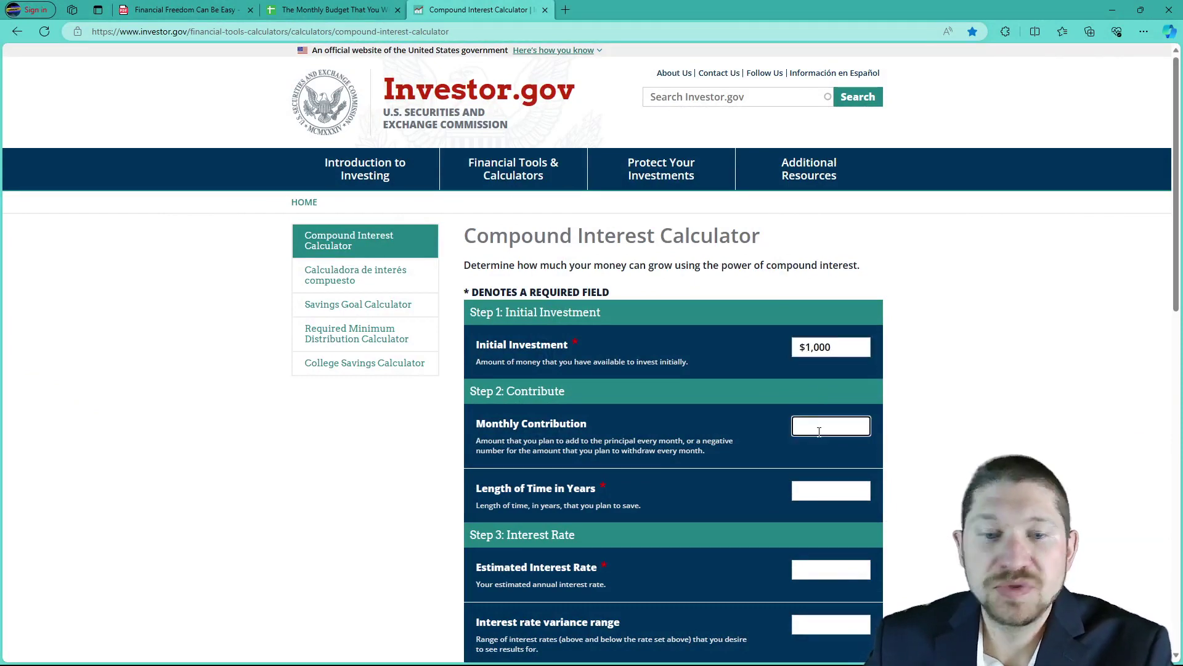
{"action": "type", "text": "0"}
{"action": "left_click", "coordinate": [823, 494]}
{"action": "type", "text": "25"}
{"action": "left_click", "coordinate": [929, 437]}
{"action": "scroll", "coordinate": [929, 436], "scroll_direction": "down", "scroll_amount": 5}
Set a 10% interest rate, 0 variance range and Monthly compound frequency
{"action": "left_click", "coordinate": [822, 290]}
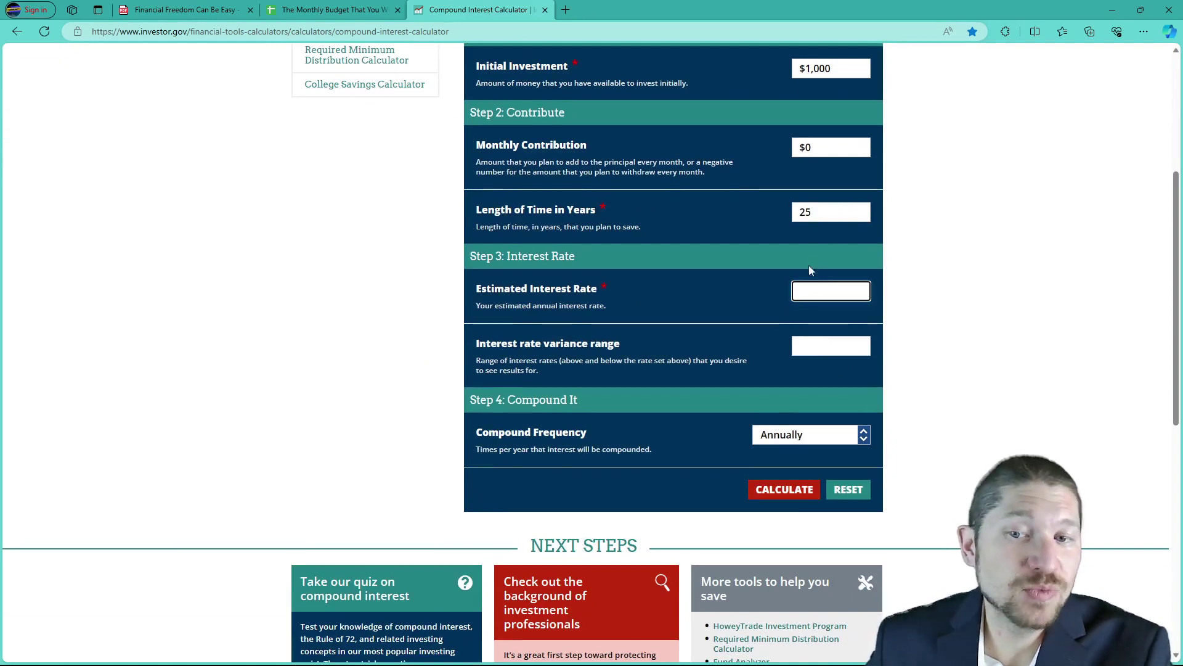
{"action": "key", "text": "BackSpace"}
{"action": "type", "text": "10"}
{"action": "left_click", "coordinate": [807, 345]}
{"action": "type", "text": "0"}
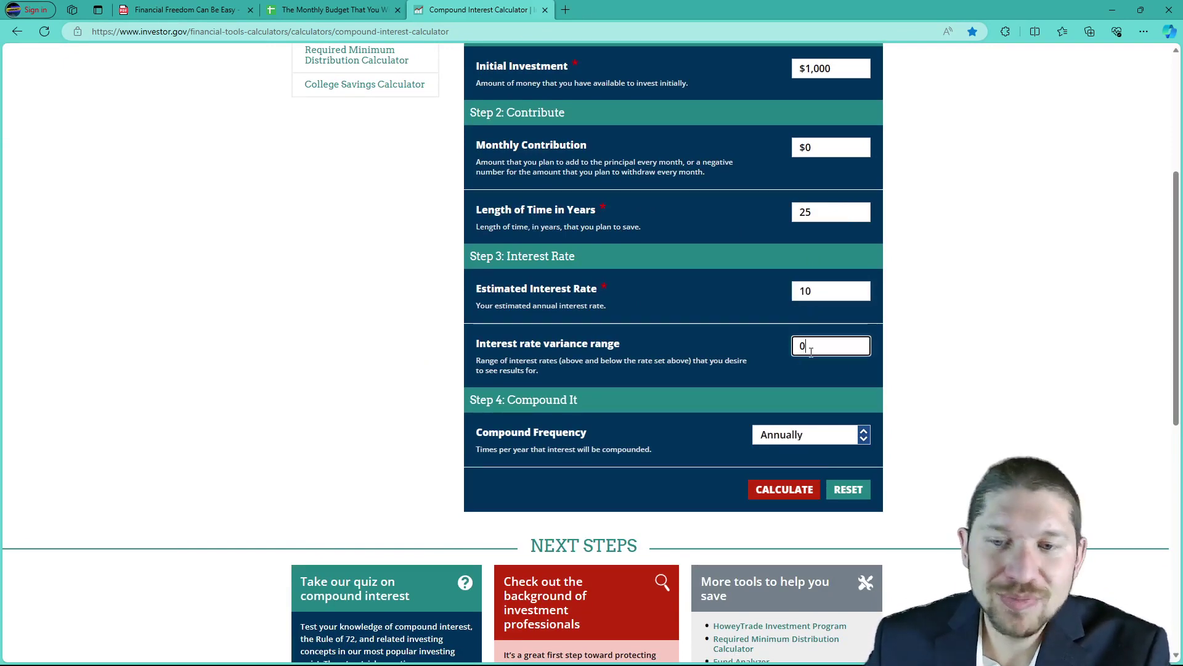
{"action": "left_click", "coordinate": [782, 436]}
{"action": "scroll", "coordinate": [728, 327], "scroll_direction": "down", "scroll_amount": 3}
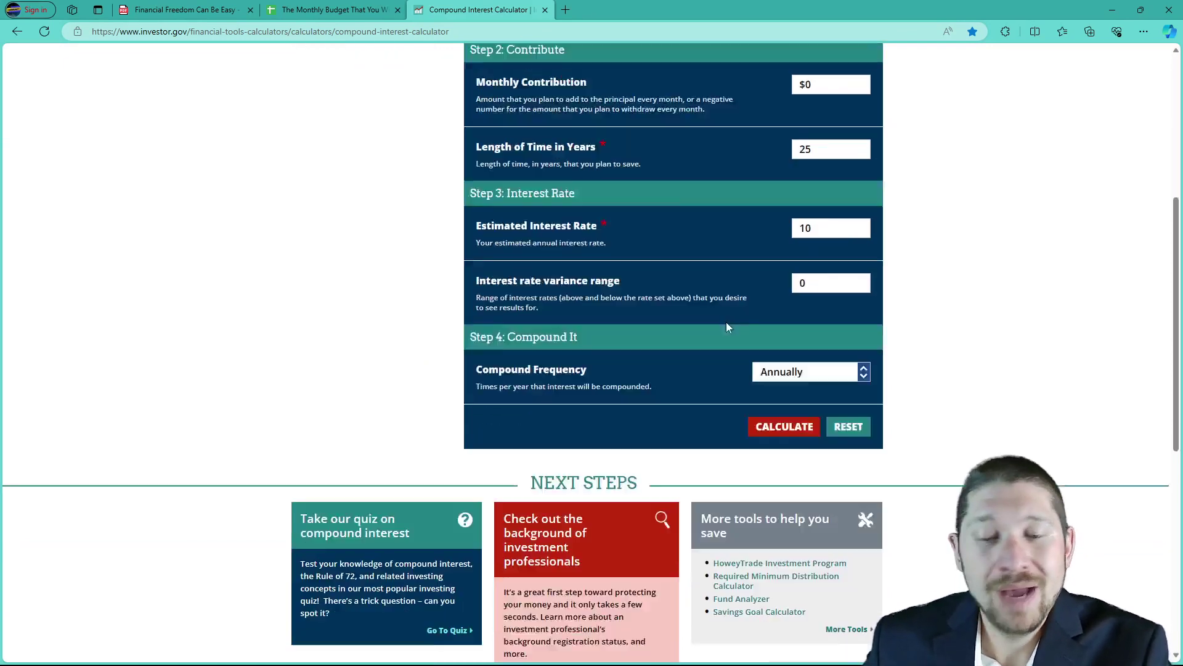
{"action": "left_click", "coordinate": [781, 250]}
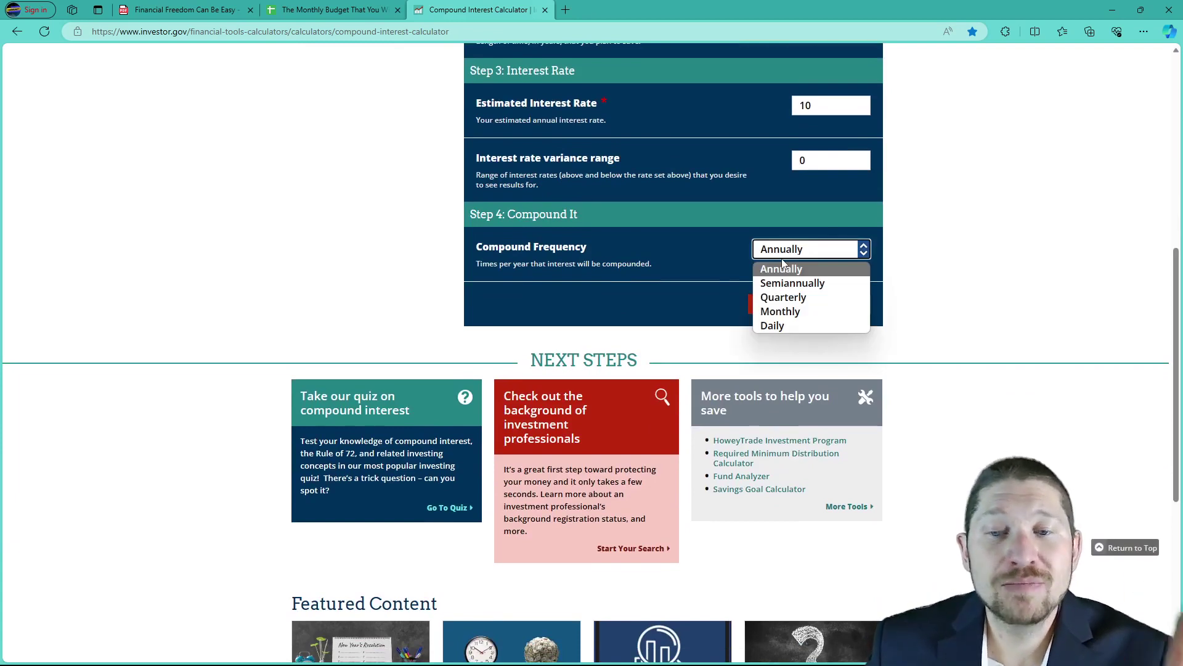
{"action": "left_click", "coordinate": [783, 312]}
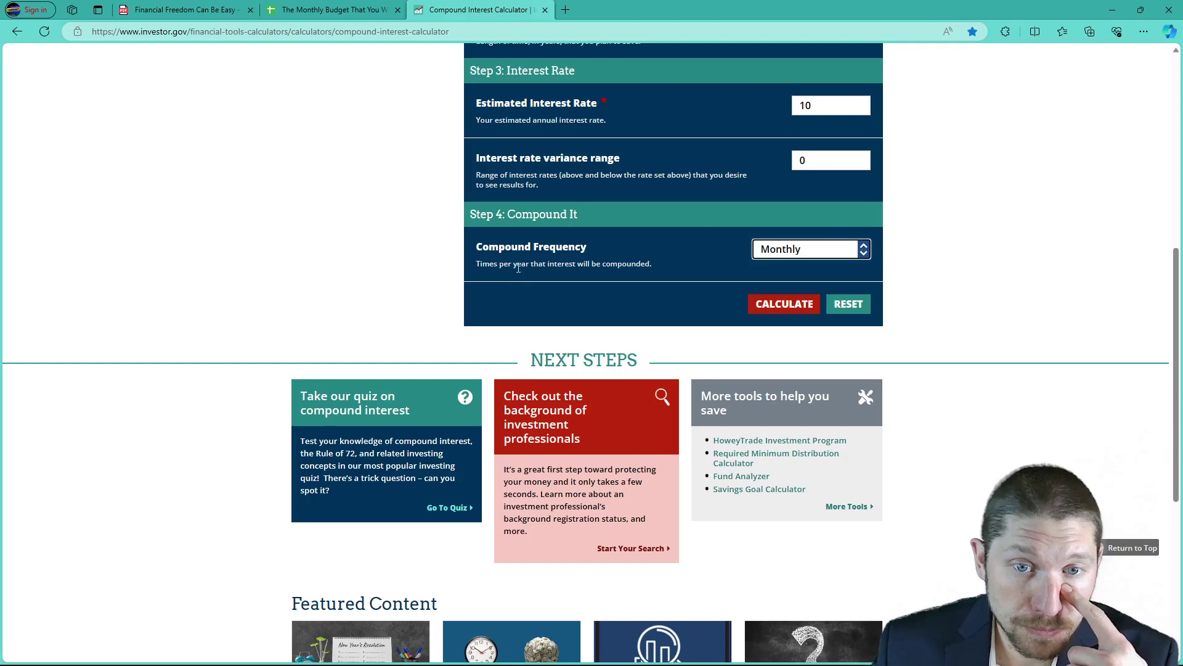
{"action": "left_click", "coordinate": [866, 250]}
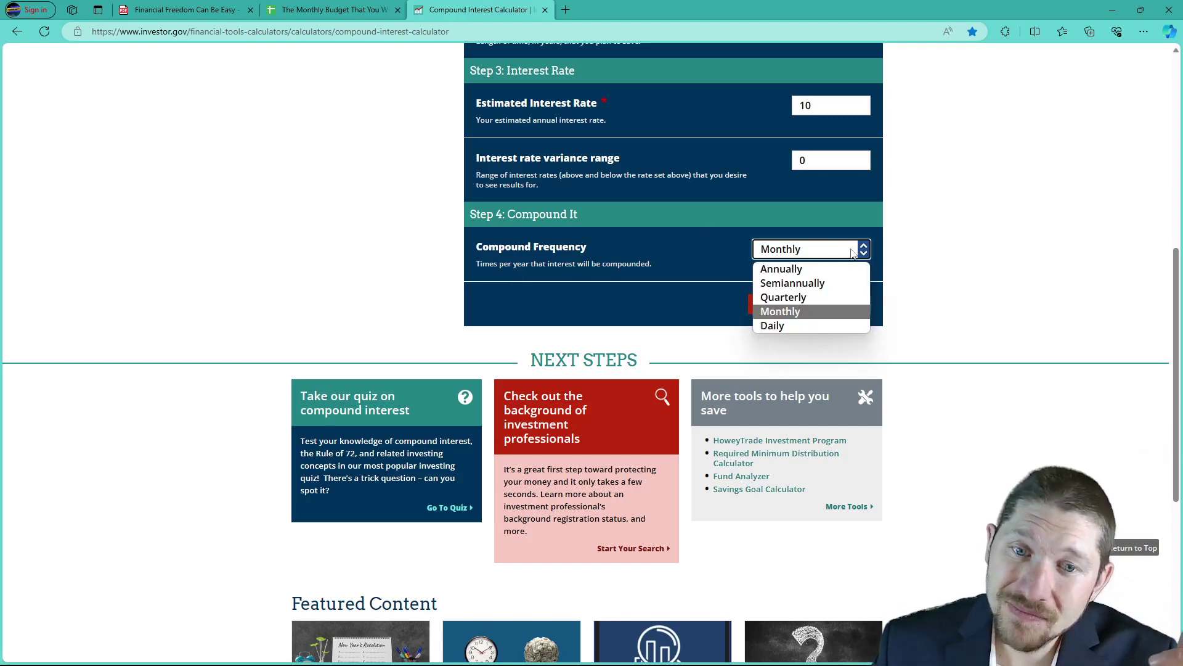
{"action": "left_click", "coordinate": [682, 244]}
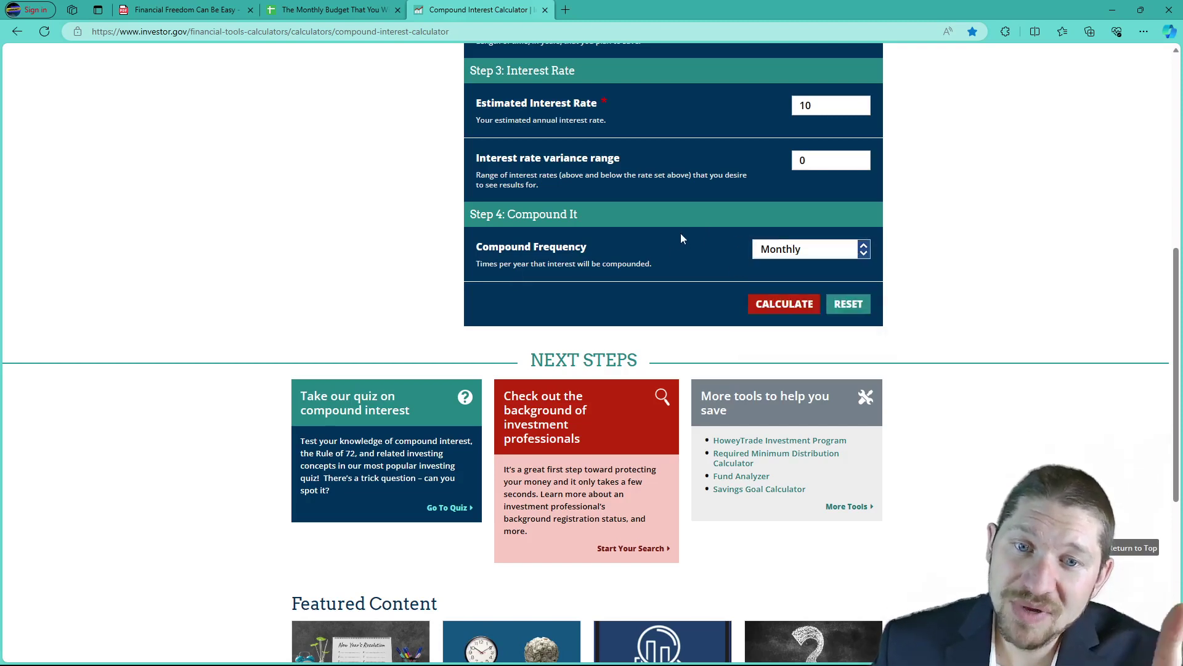
Calculate the projection, showing $1,000 growing to $12,056.95
{"action": "scroll", "coordinate": [688, 214], "scroll_direction": "down", "scroll_amount": 5}
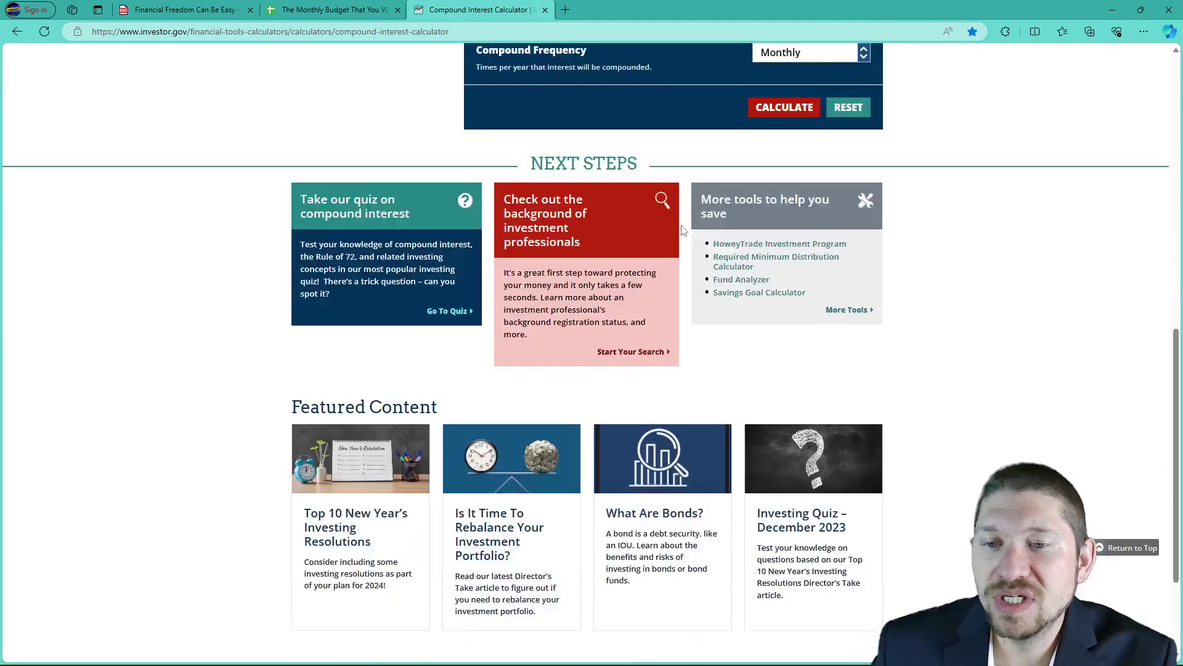
{"action": "scroll", "coordinate": [764, 271], "scroll_direction": "up", "scroll_amount": 4}
{"action": "left_click", "coordinate": [778, 233]}
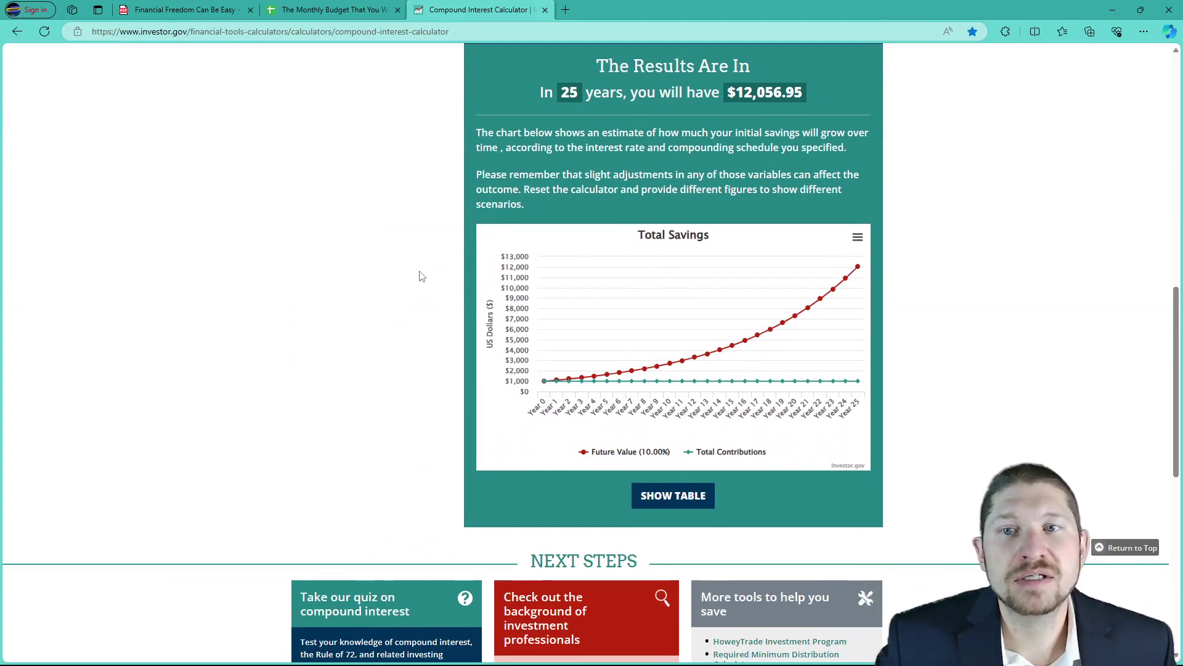
{"action": "mouse_move", "coordinate": [657, 370]}
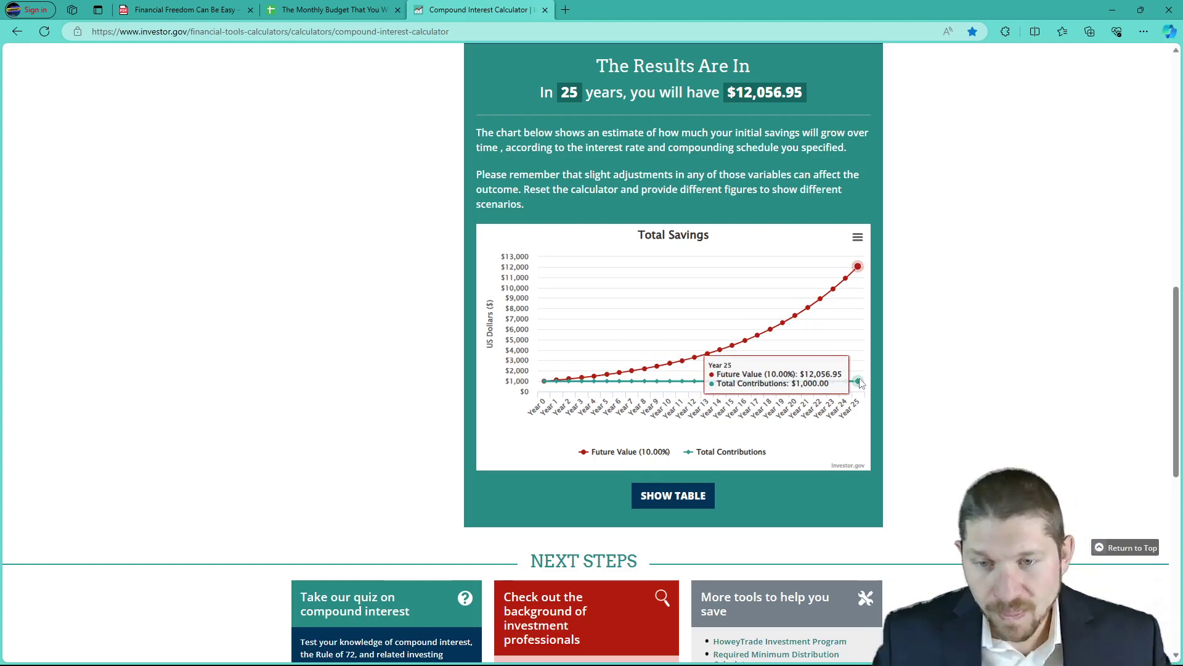
Add a $300 monthly contribution and recalculate, projecting $410,106.97 after 25 years at 10%
{"action": "scroll", "coordinate": [860, 381], "scroll_direction": "up", "scroll_amount": 9}
{"action": "double_click", "coordinate": [797, 238]}
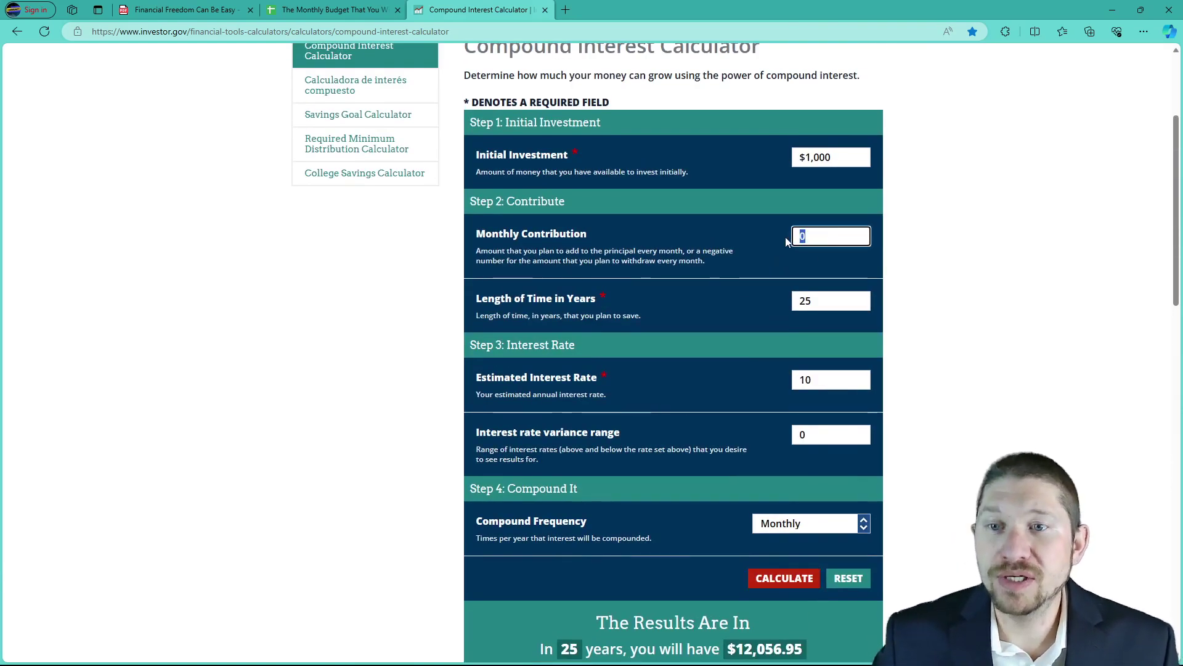
{"action": "type", "text": "00"}
{"action": "left_click", "coordinate": [918, 293]}
{"action": "scroll", "coordinate": [944, 325], "scroll_direction": "down", "scroll_amount": 5}
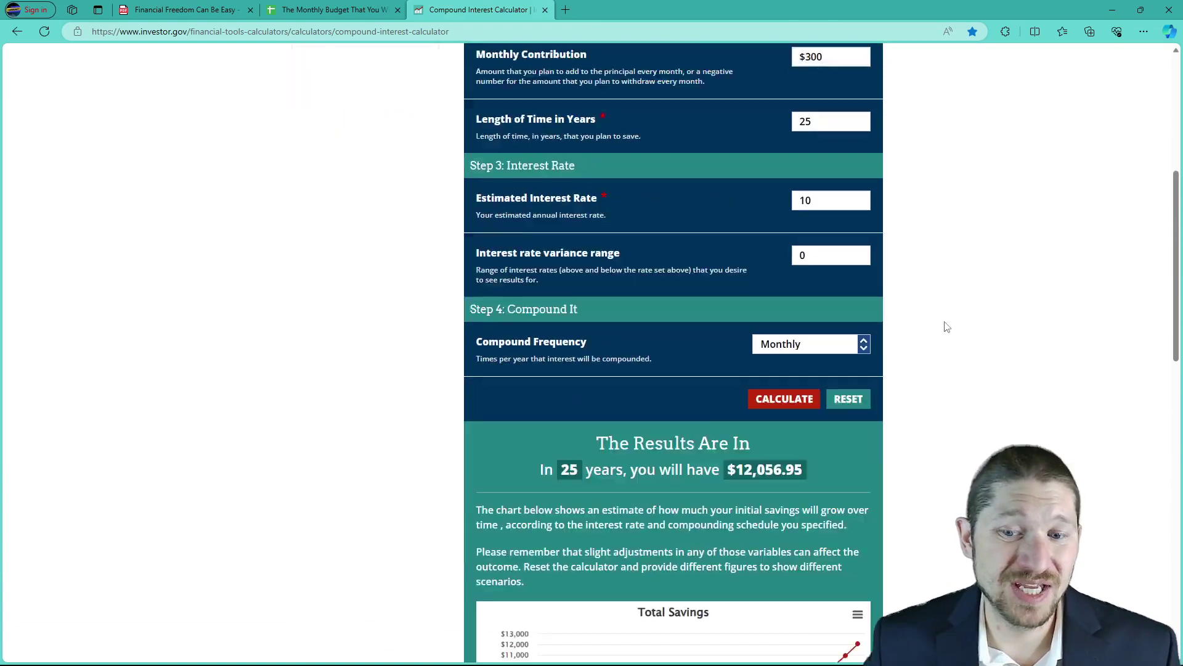
{"action": "left_click", "coordinate": [780, 302]}
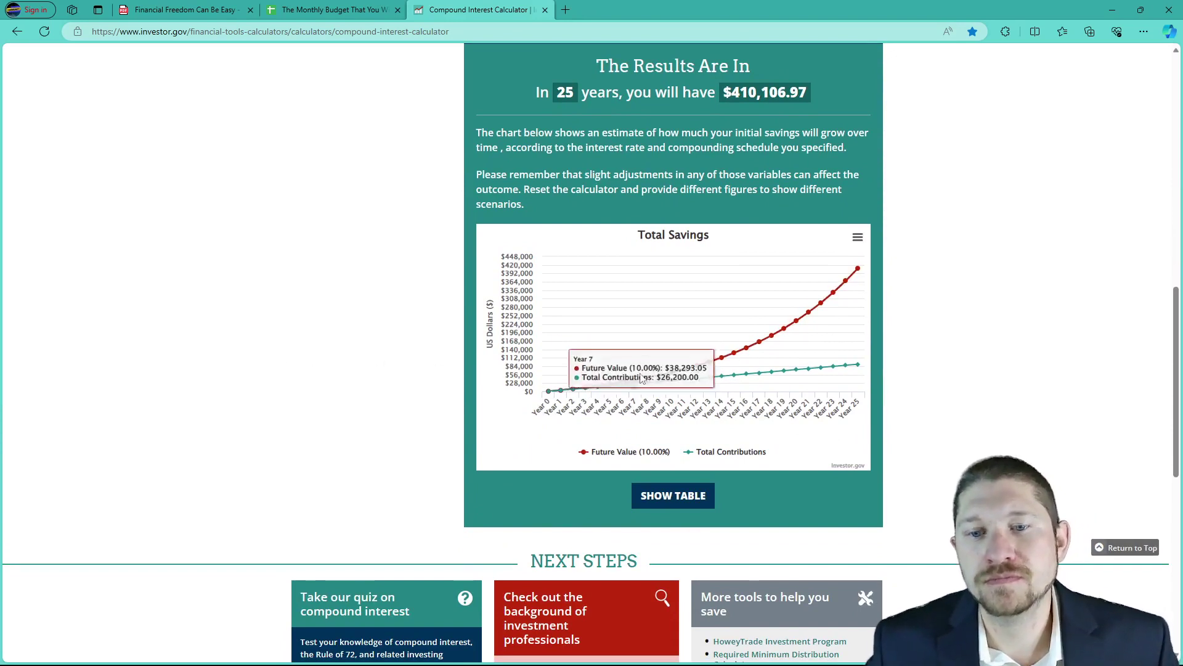
{"action": "mouse_move", "coordinate": [859, 364]}
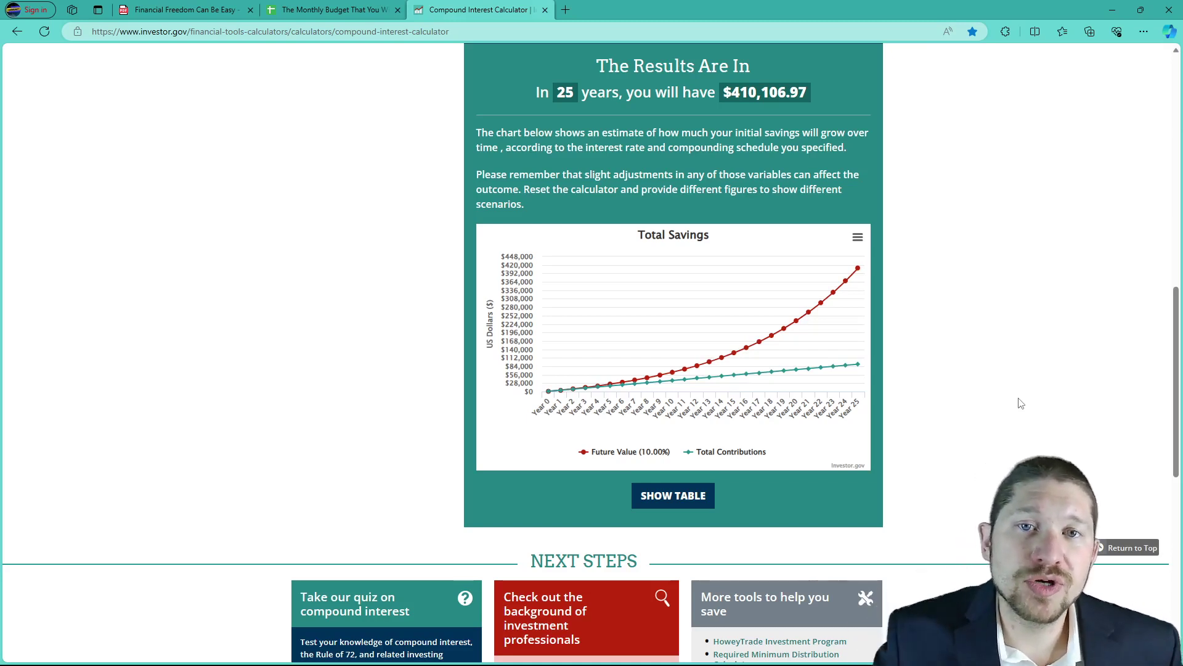
{"action": "mouse_move", "coordinate": [857, 269]}
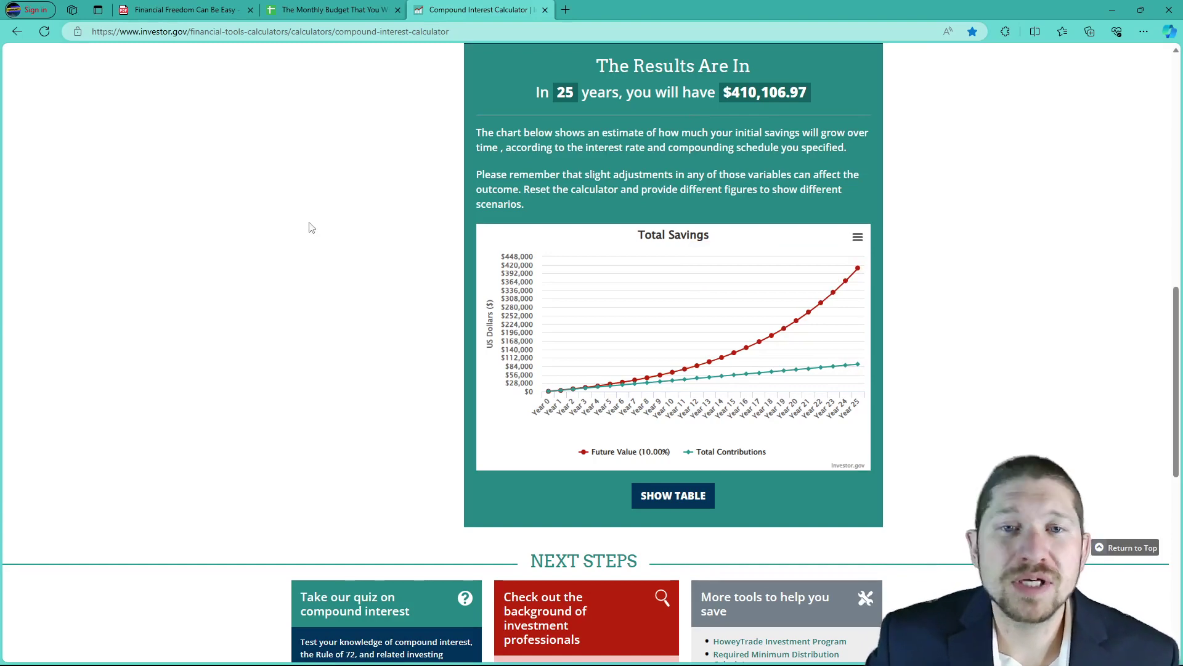
Change the length of time to 40 years and recalculate the projection
{"action": "scroll", "coordinate": [315, 228], "scroll_direction": "up", "scroll_amount": 7}
{"action": "double_click", "coordinate": [786, 209]}
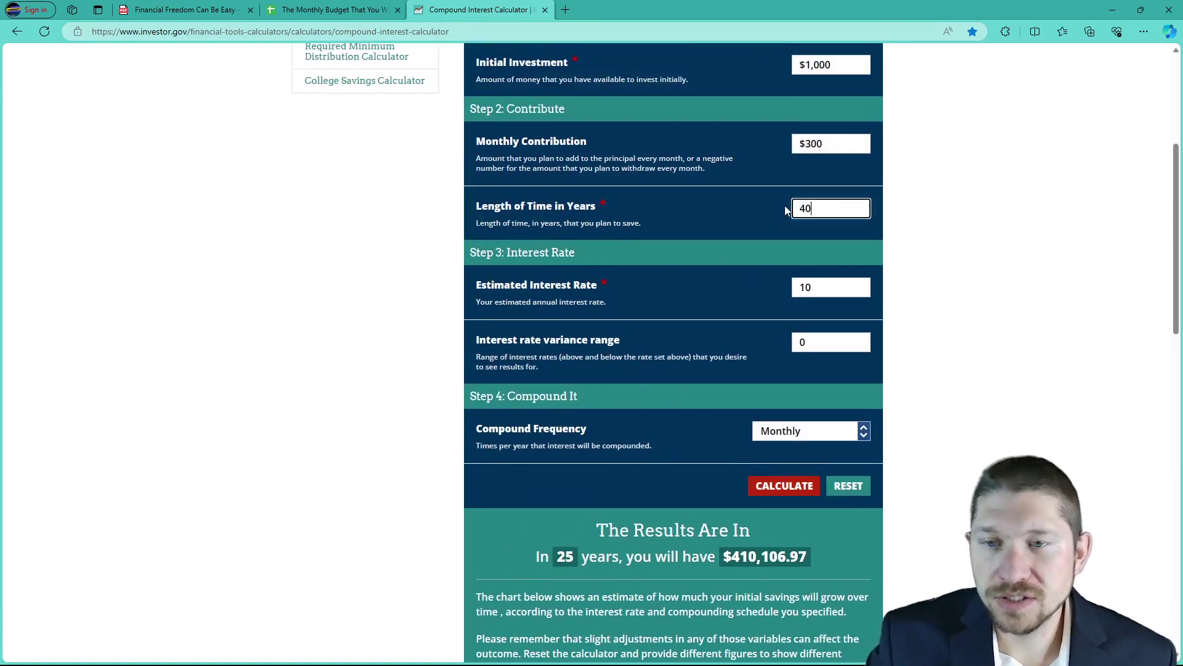
{"action": "left_click", "coordinate": [787, 487]}
Review the $1,950,924.54 40-year total, then return to the Monthly Budget spreadsheet
{"action": "scroll", "coordinate": [199, 305], "scroll_direction": "down", "scroll_amount": 2}
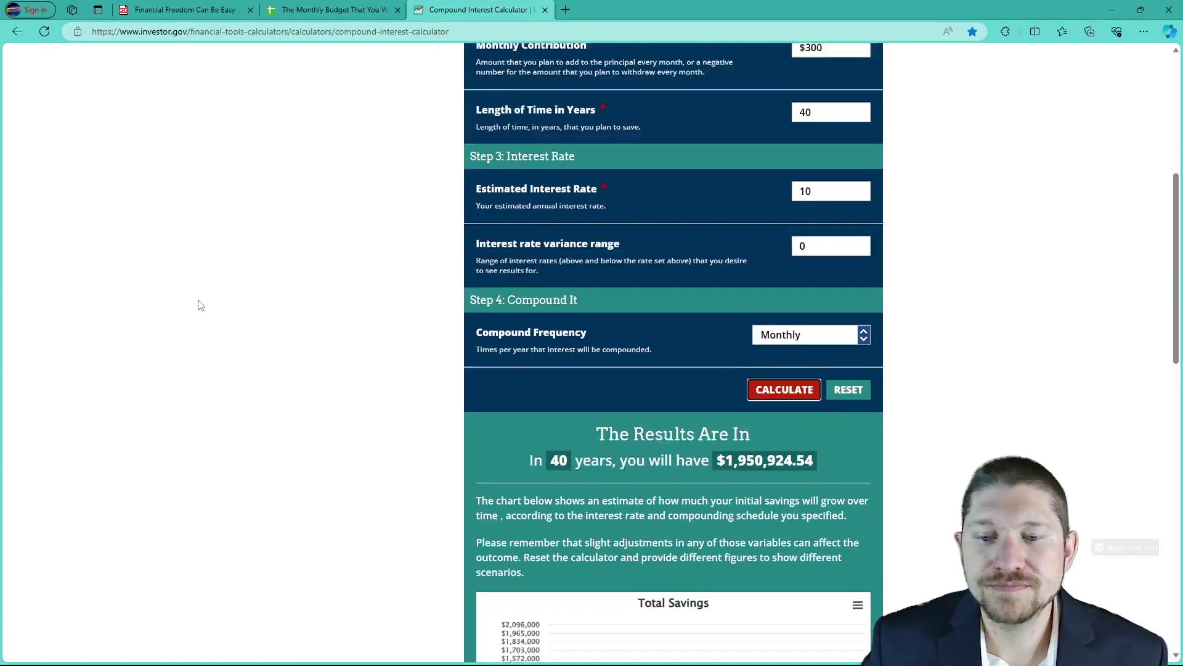
{"action": "scroll", "coordinate": [267, 297], "scroll_direction": "down", "scroll_amount": 6}
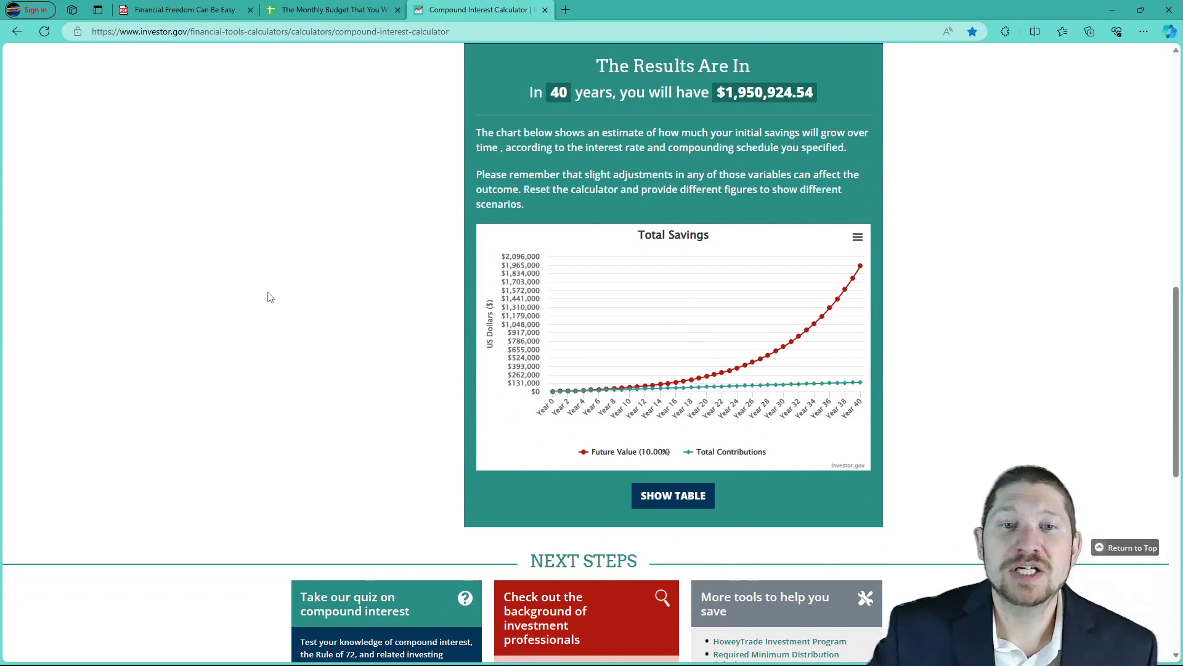
{"action": "left_click", "coordinate": [331, 9]}
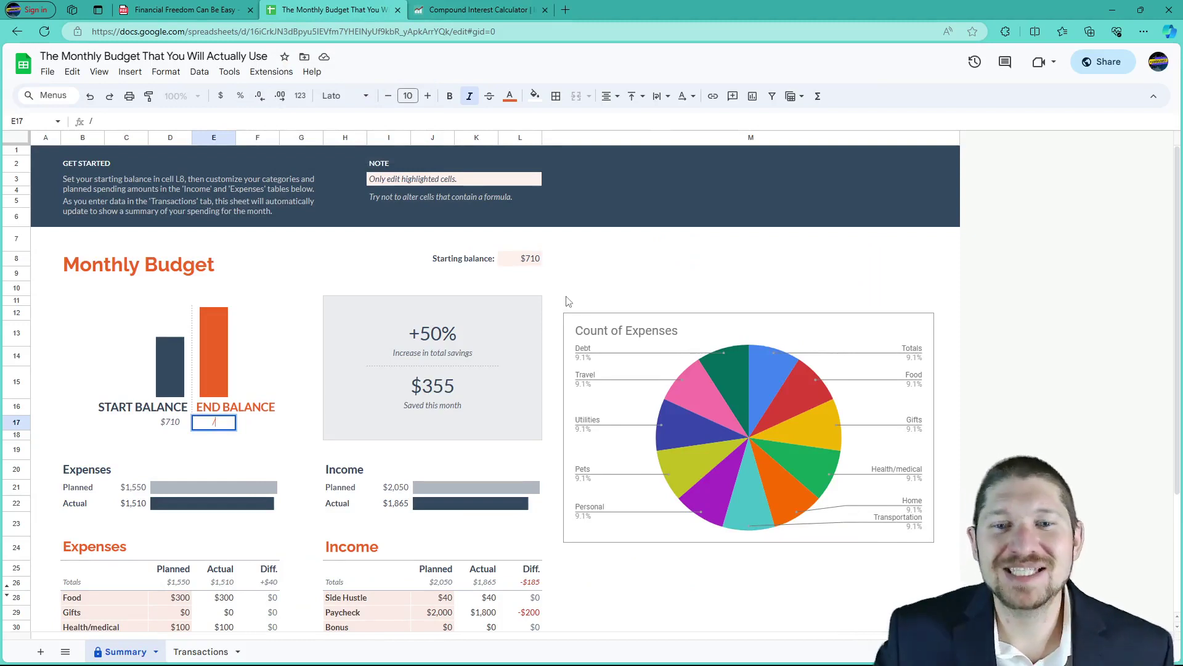
Bring up the 'Financial Freedom Can Be Easy: 10 Step Guide' ebook cover image from the taskbar
{"action": "mouse_move", "coordinate": [744, 660]}
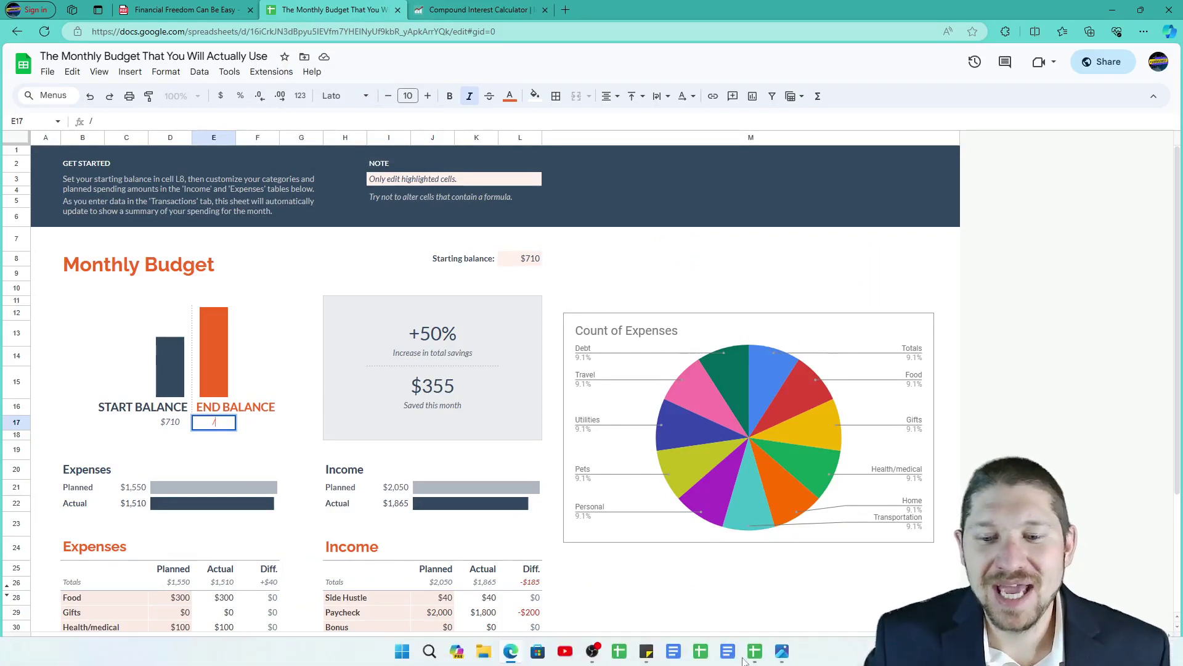
{"action": "left_click", "coordinate": [781, 651]}
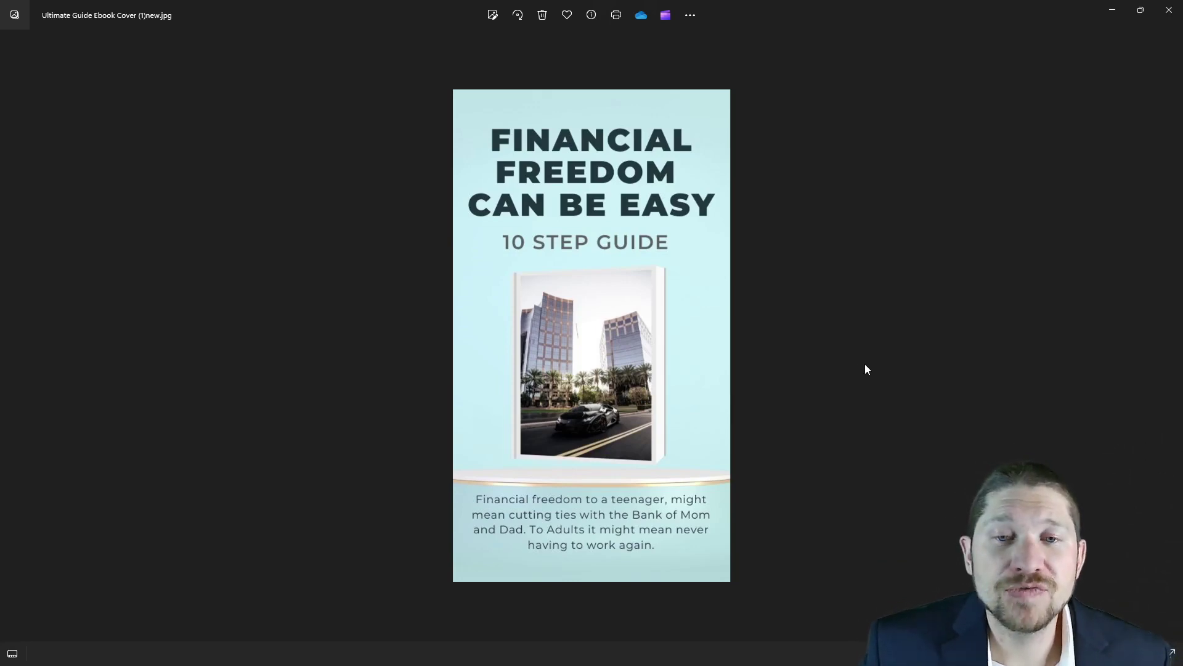
Bring up the green Sticky Notes note of resource links from the taskbar
{"action": "mouse_move", "coordinate": [820, 662]}
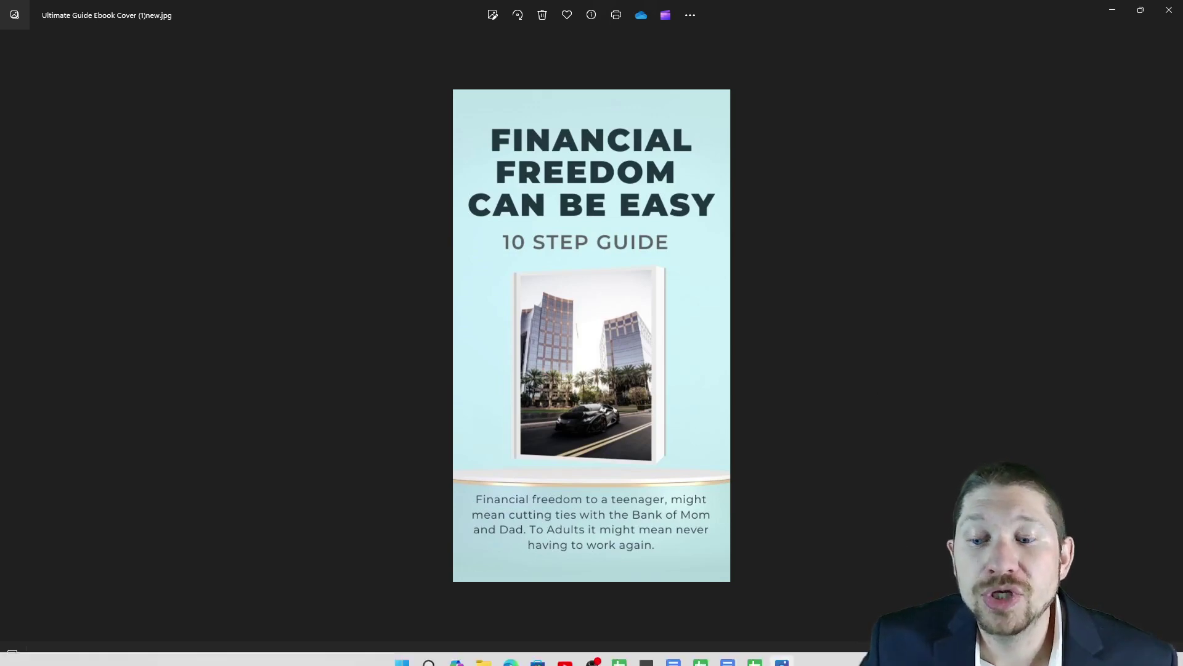
{"action": "mouse_move", "coordinate": [645, 662]}
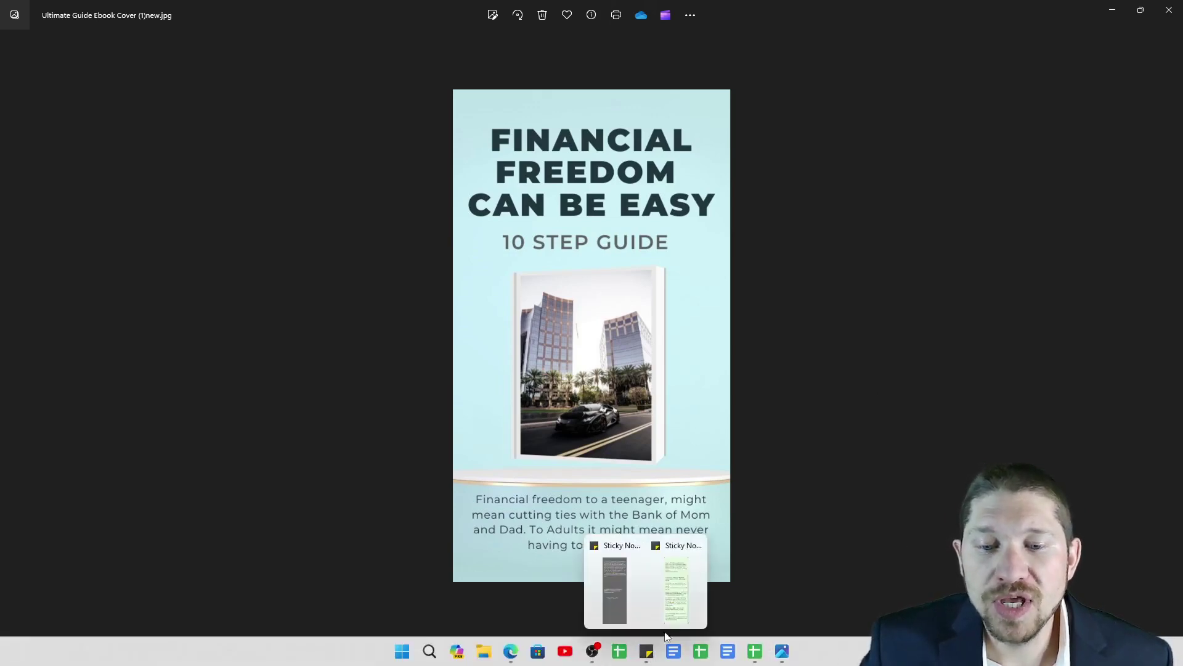
{"action": "left_click", "coordinate": [681, 586]}
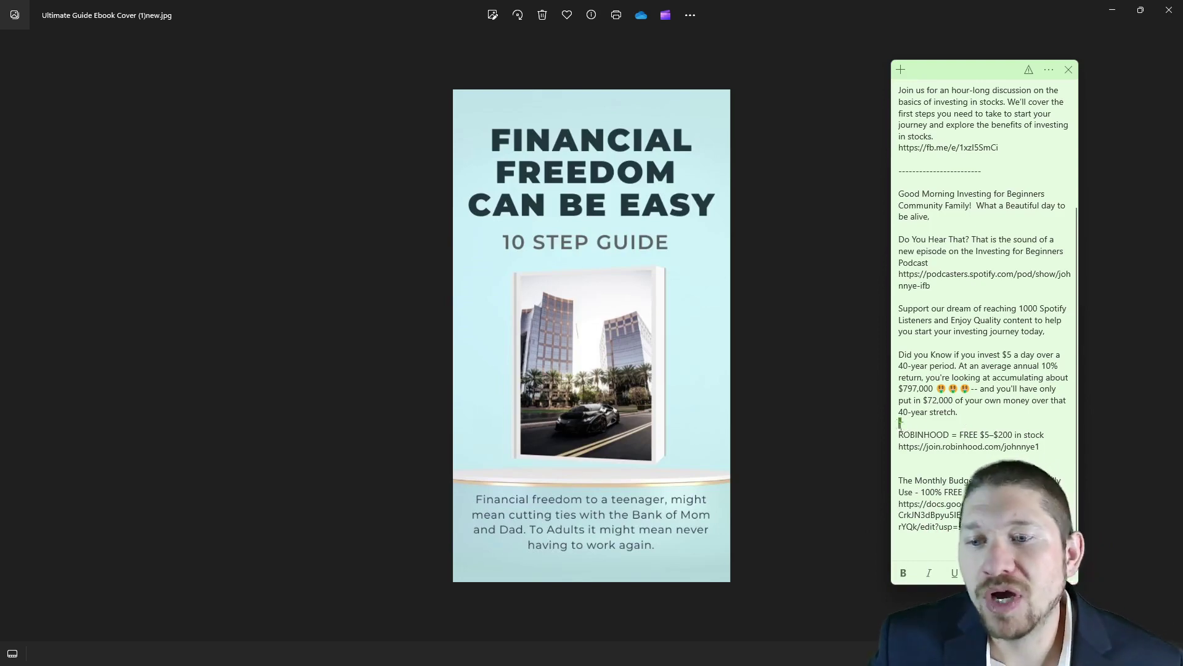
{"action": "left_click_drag", "start_coordinate": [899, 424], "coordinate": [996, 453]}
{"action": "left_click", "coordinate": [967, 425]}
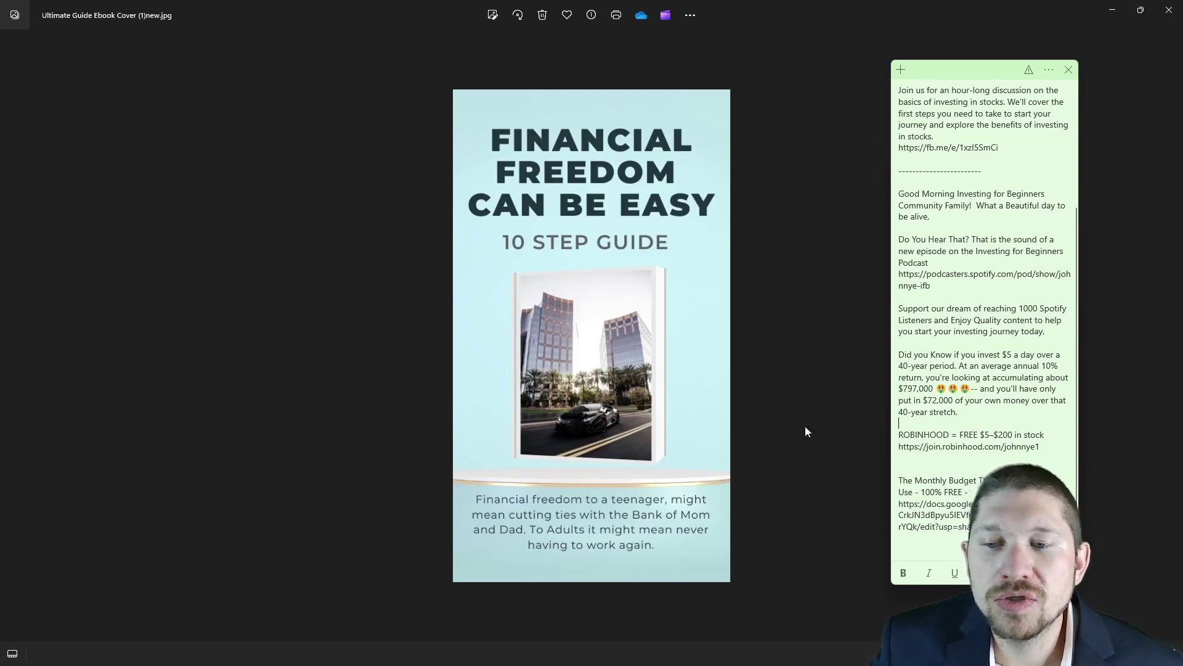
{"action": "left_click_drag", "start_coordinate": [900, 433], "coordinate": [1049, 455]}
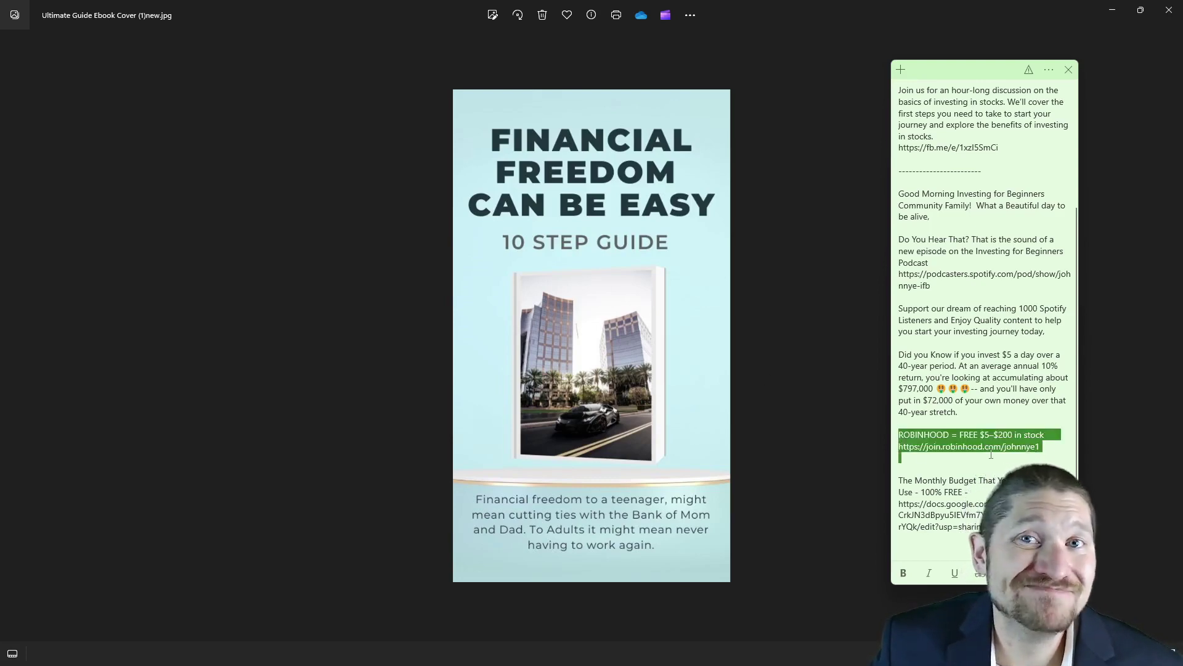
{"action": "left_click", "coordinate": [992, 417]}
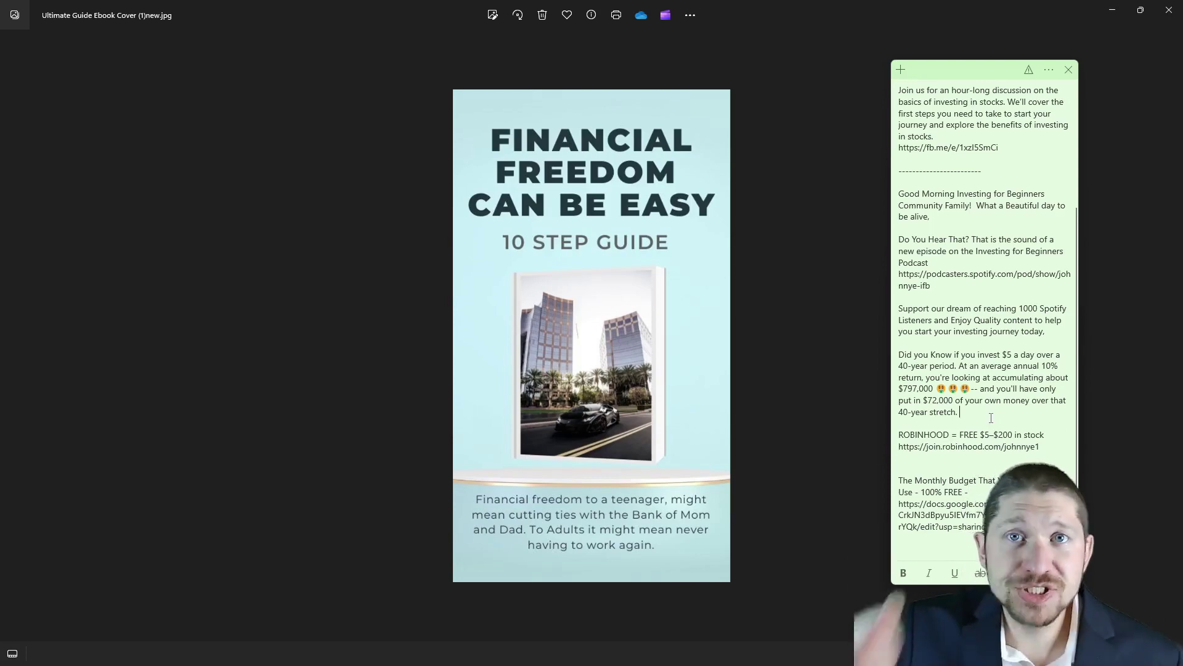